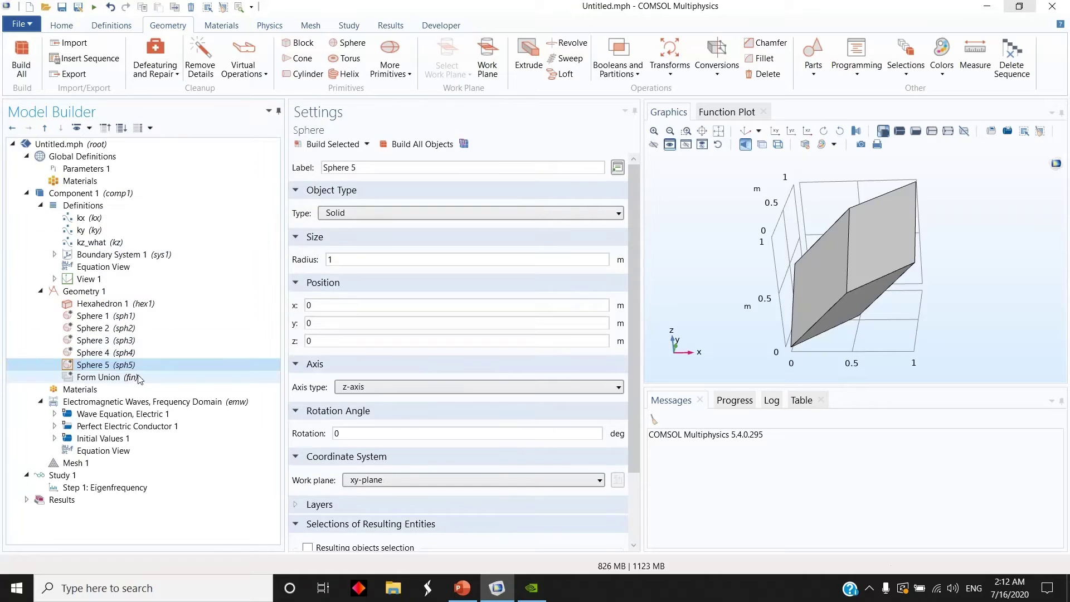
Duplicate Sphere 5 three times to create Spheres 6, 7 and 8
{"action": "right_click", "coordinate": [125, 365]}
{"action": "left_click", "coordinate": [177, 250]}
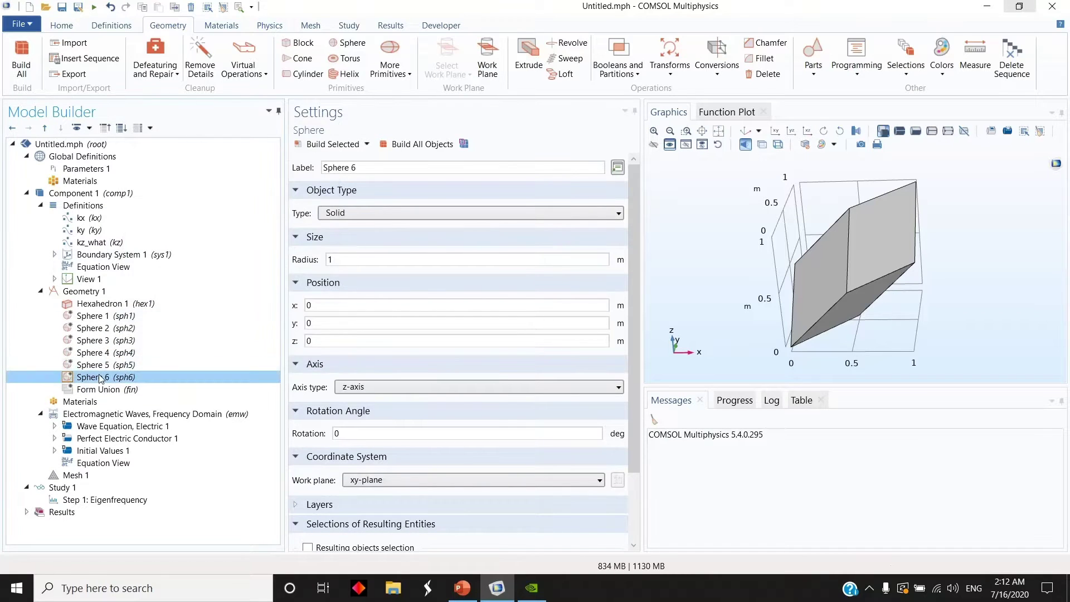
{"action": "right_click", "coordinate": [102, 379]}
{"action": "left_click", "coordinate": [167, 258]}
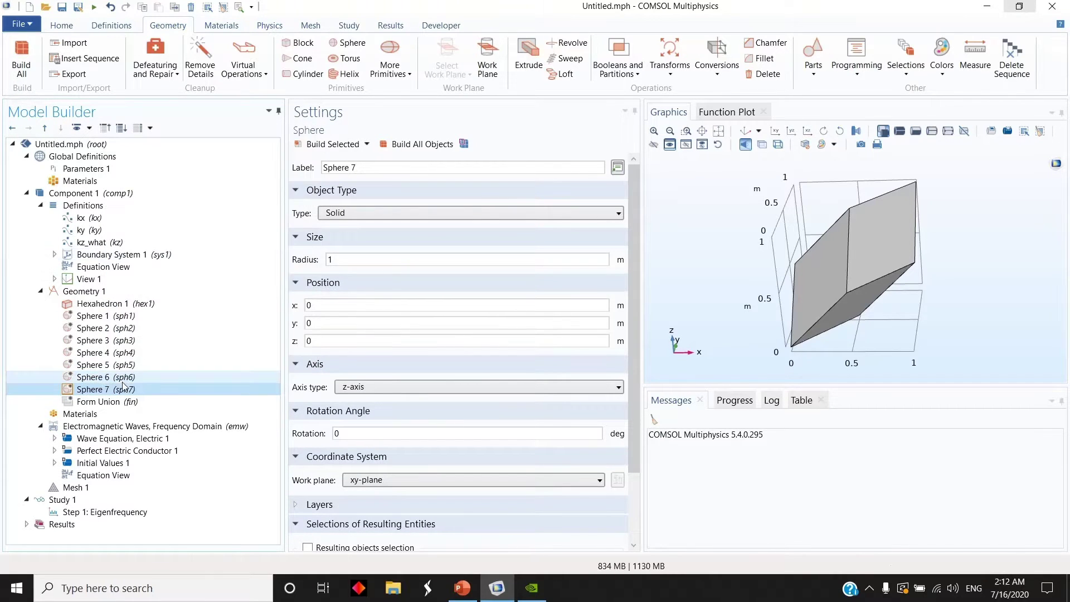
{"action": "right_click", "coordinate": [77, 389]}
{"action": "left_click", "coordinate": [164, 268]}
Set Sphere 1's radius to r and dock COMSOL on the right half of the screen
{"action": "left_click", "coordinate": [92, 315]}
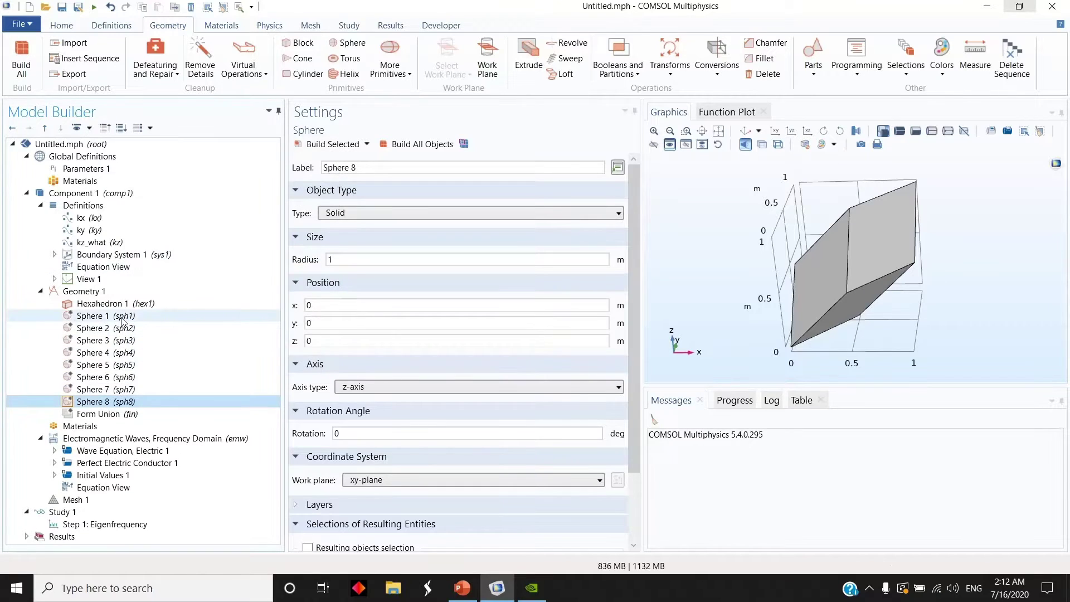
{"action": "double_click", "coordinate": [333, 260]}
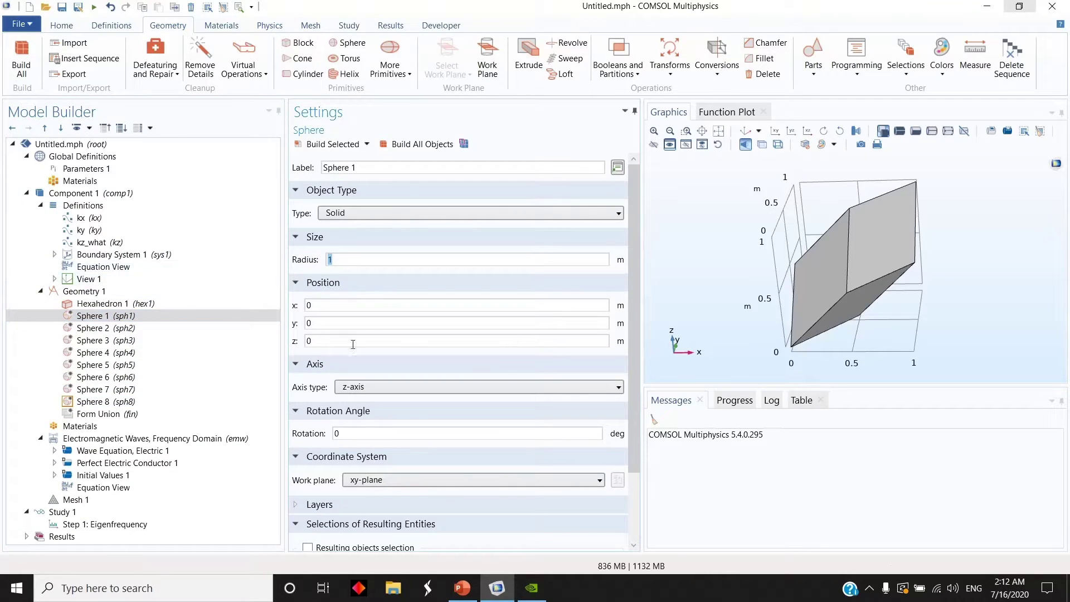
{"action": "type", "text": "r"}
{"action": "key", "text": "super+Right"}
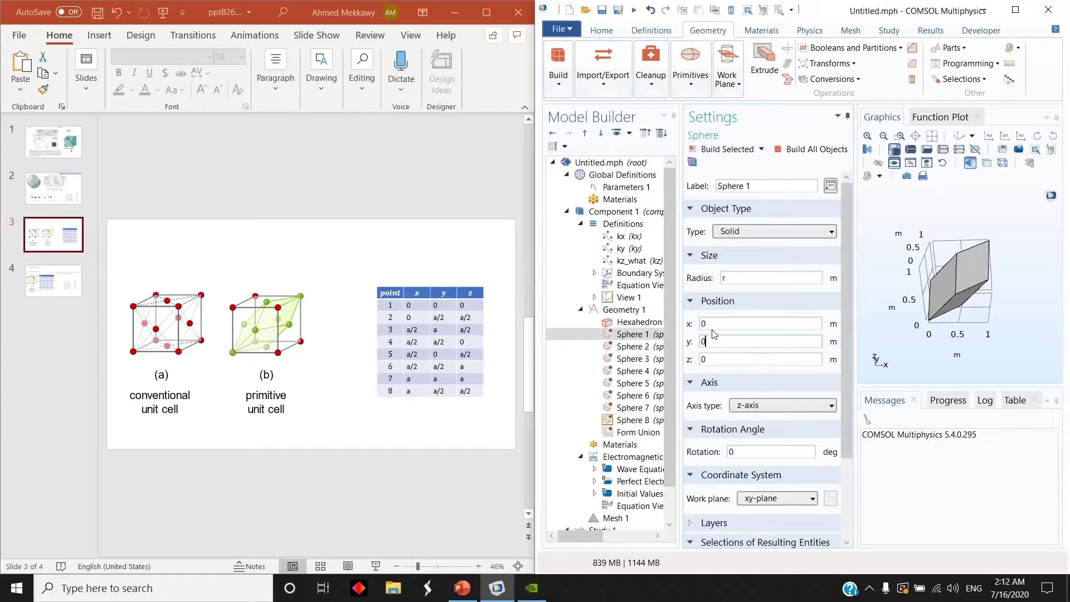
Give Sphere 2 radius r at position (0, a/2, a/2)
{"action": "left_click", "coordinate": [629, 346]}
{"action": "type", "text": "r"}
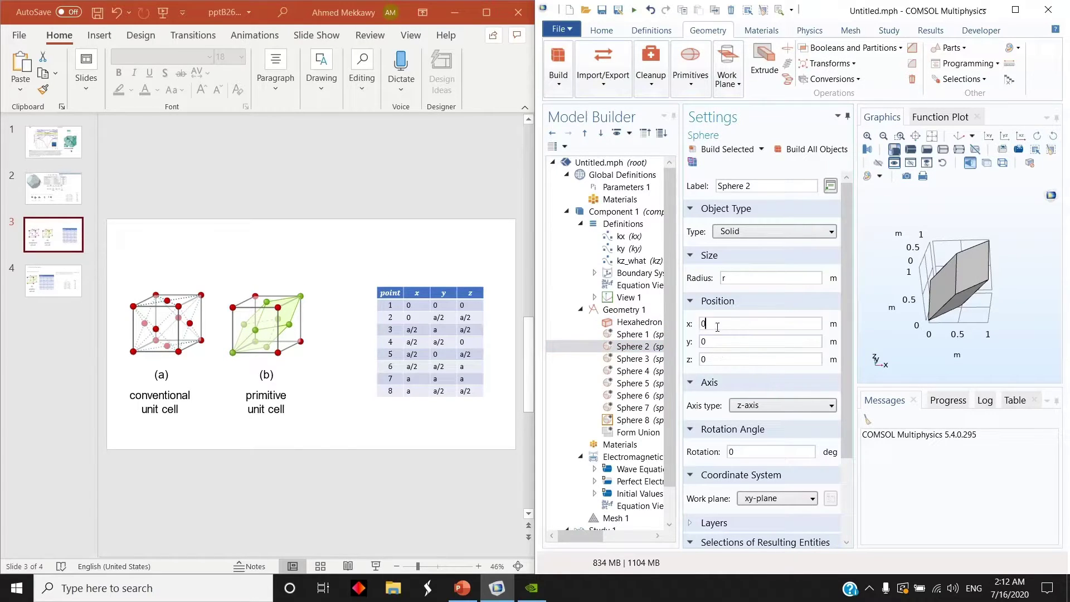
{"action": "double_click", "coordinate": [717, 327]}
{"action": "type", "text": "0"}
{"action": "key", "text": "Tab"}
{"action": "type", "text": "a/2"}
{"action": "key", "text": "Tab"}
{"action": "type", "text": "a/2"}
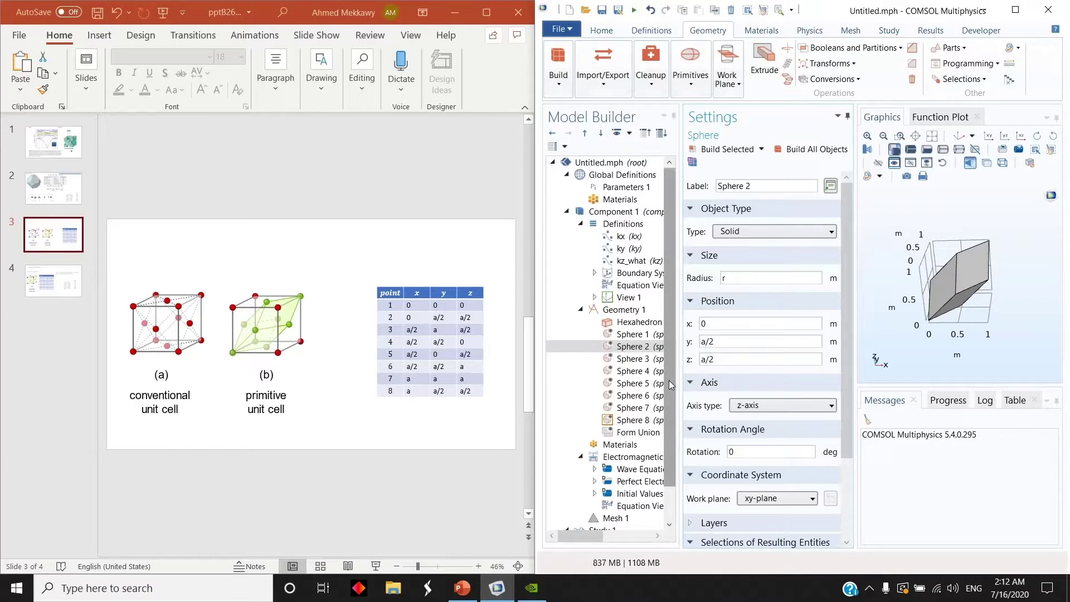
Set Spheres 3 and 4 to radius r with their table coordinates, Sphere 4 ending at z = 0
{"action": "left_click", "coordinate": [632, 358]}
{"action": "double_click", "coordinate": [741, 278]}
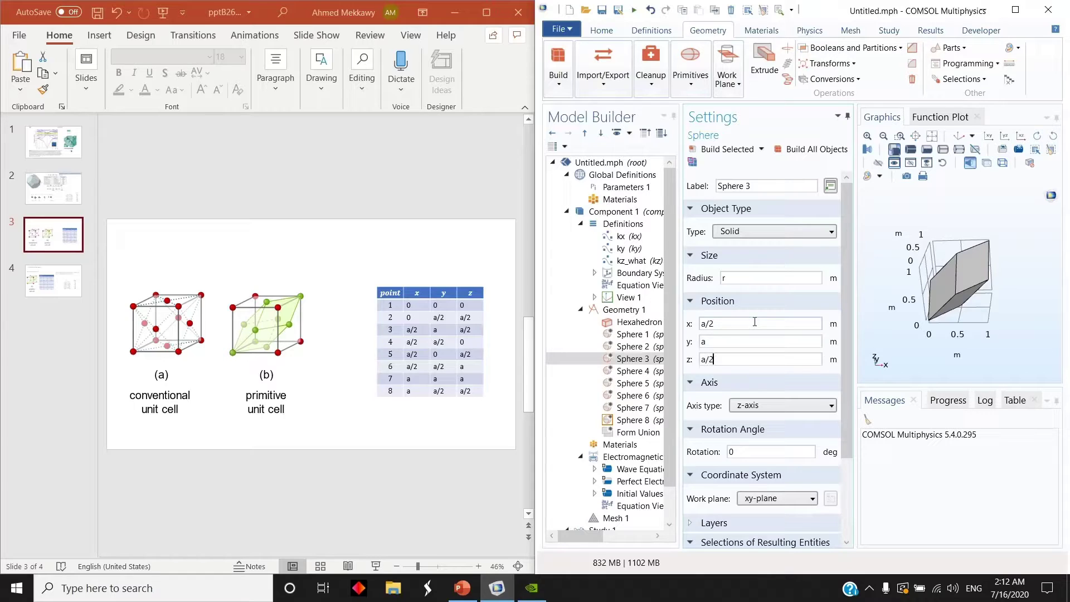
{"action": "left_click", "coordinate": [633, 371]}
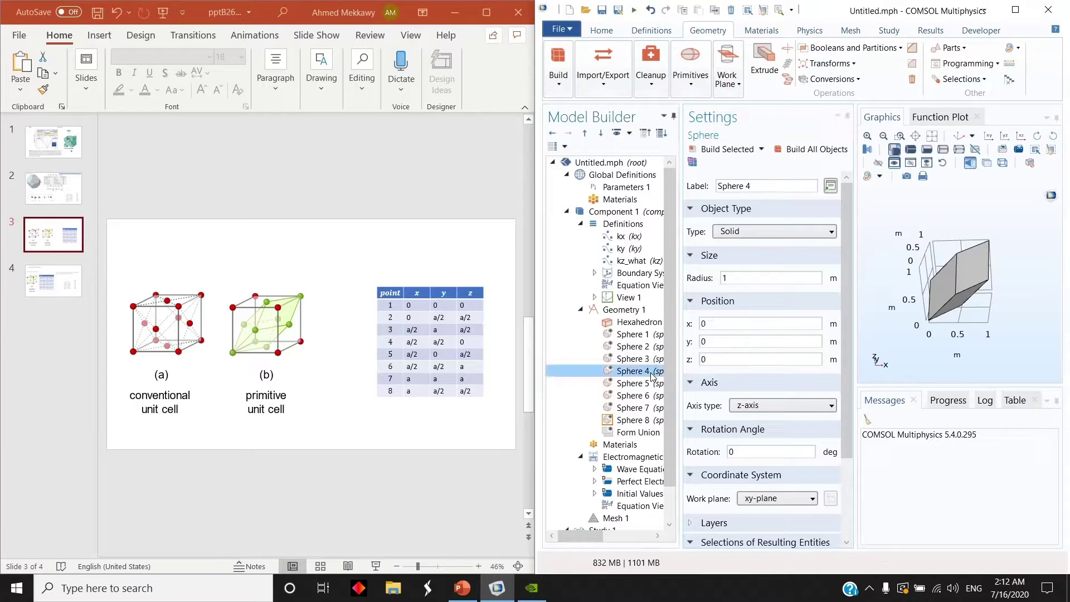
{"action": "double_click", "coordinate": [741, 277]}
{"action": "type", "text": "r"}
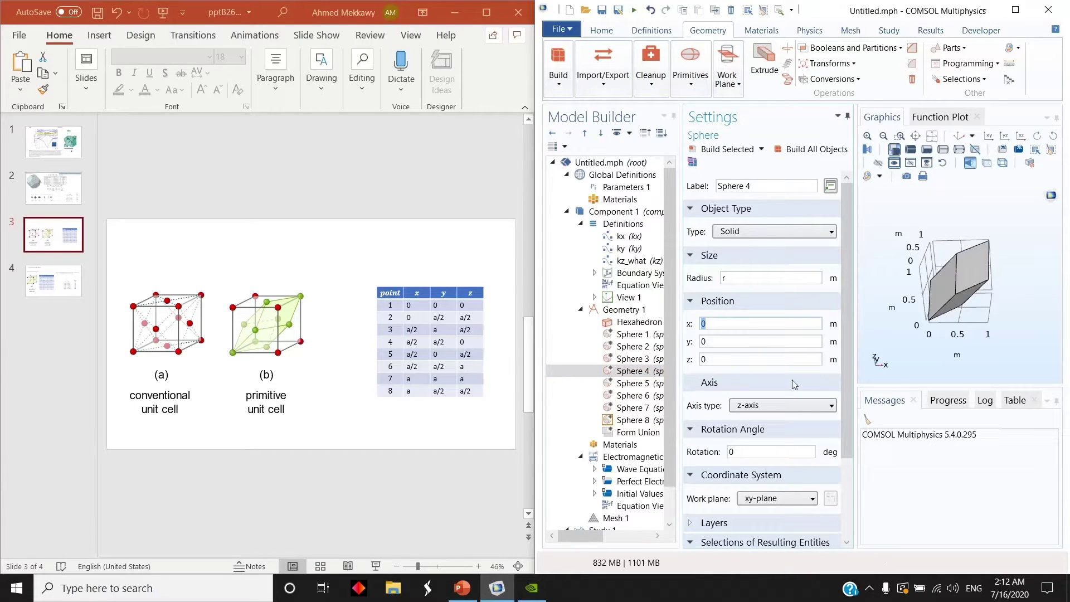
{"action": "type", "text": "a/2"}
{"action": "key", "text": "Tab"}
{"action": "type", "text": "a/2"}
{"action": "key", "text": "Tab"}
{"action": "type", "text": "0"}
Place Sphere 5 at a/2 coordinates from the table and give Sphere 6 radius r
{"action": "left_click", "coordinate": [636, 383]}
{"action": "double_click", "coordinate": [742, 277]}
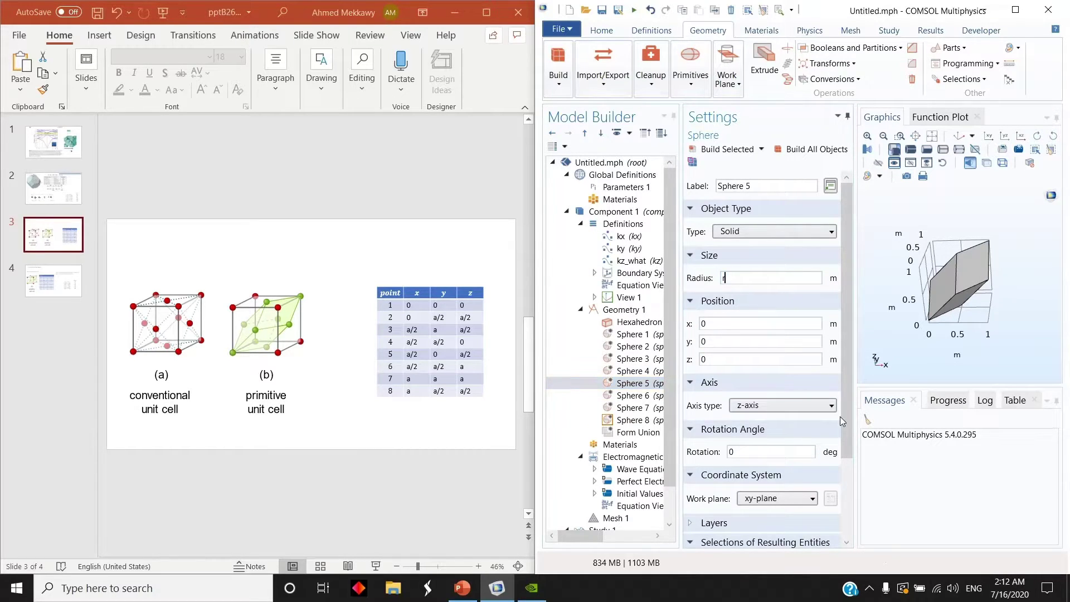
{"action": "key", "text": "Tab"}
{"action": "type", "text": "a/2"}
{"action": "key", "text": "Tab"}
{"action": "key", "text": "Tab"}
{"action": "type", "text": "a/2"}
{"action": "left_click", "coordinate": [632, 396]}
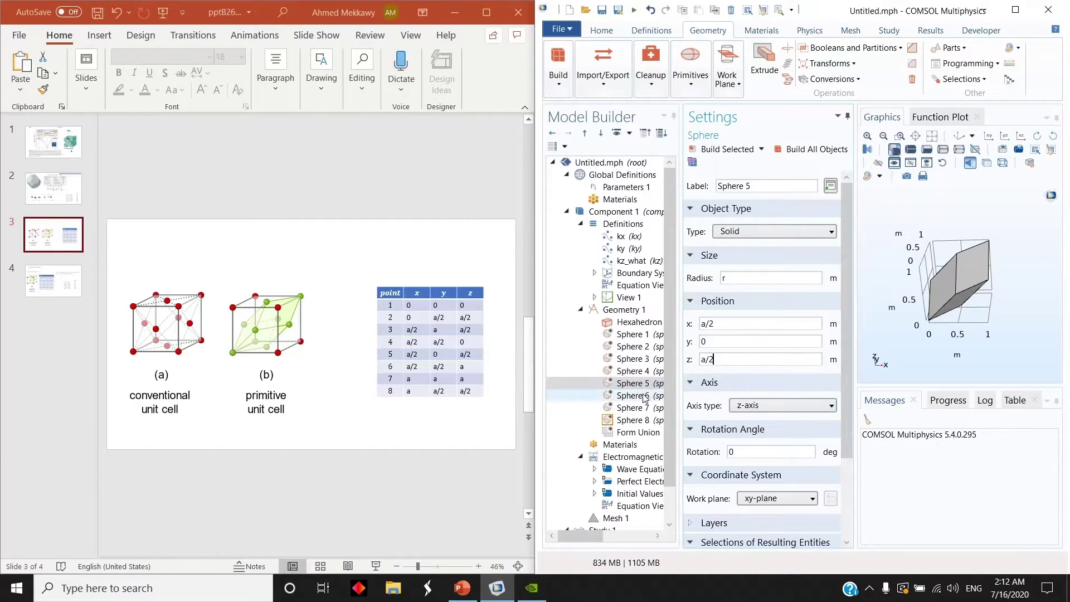
{"action": "double_click", "coordinate": [747, 278]}
{"action": "type", "text": "r"}
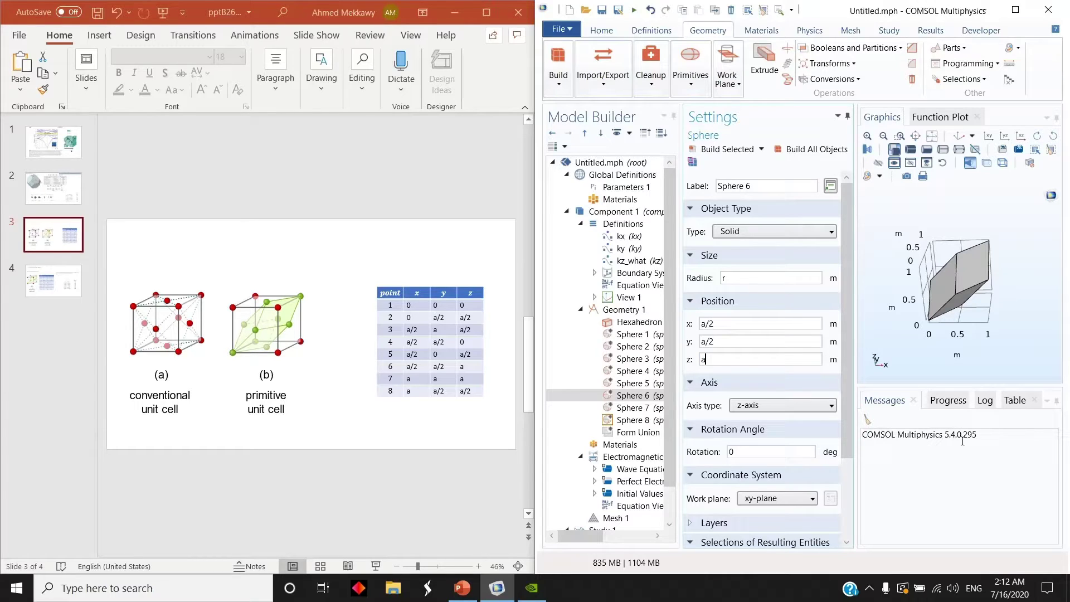
Set Sphere 7 to radius r at x = a, y = a, finish Sphere 8, and build all objects
{"action": "left_click", "coordinate": [632, 408]}
{"action": "double_click", "coordinate": [724, 278]}
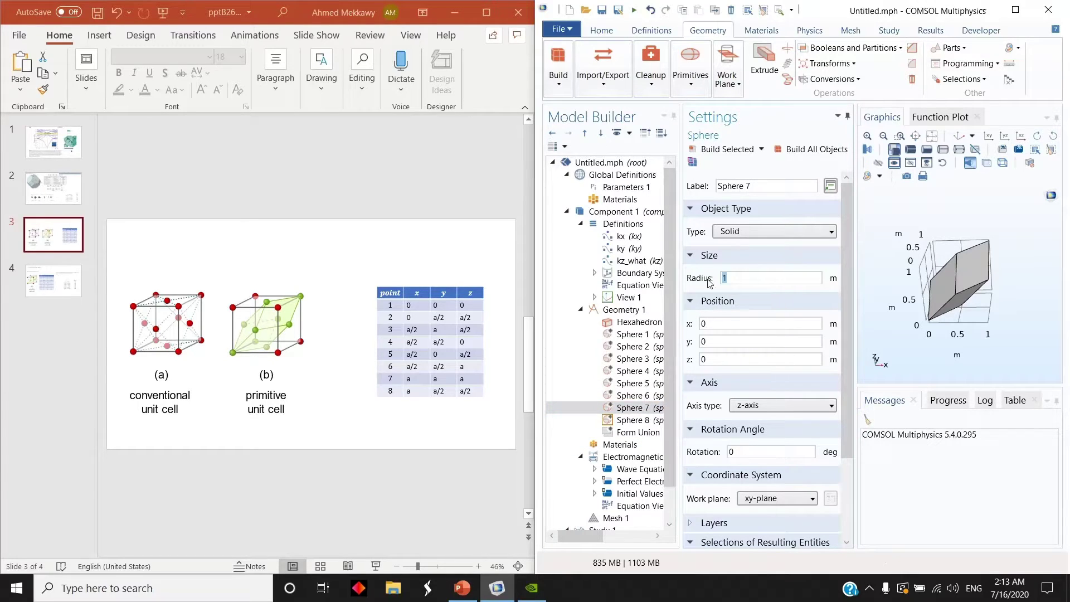
{"action": "type", "text": "r"}
{"action": "type", "text": "a"}
{"action": "key", "text": "Tab"}
{"action": "type", "text": "a"}
{"action": "key", "text": "Tab"}
{"action": "type", "text": "a"}
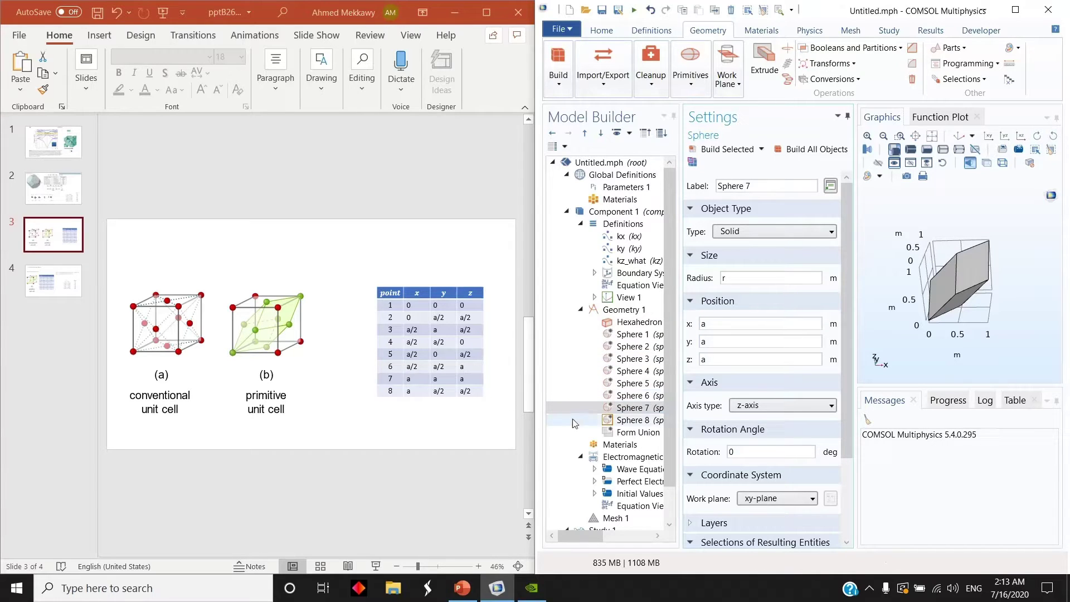
{"action": "left_click", "coordinate": [632, 420]}
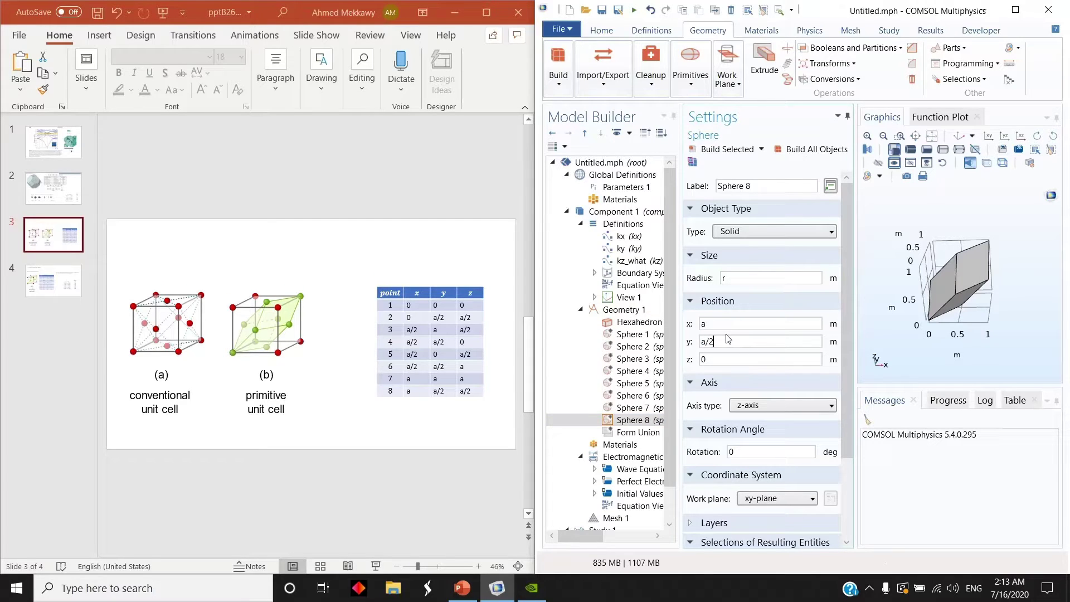
{"action": "left_click", "coordinate": [796, 153]}
Maximize COMSOL and rotate the sphere lattice to view it from several angles
{"action": "left_click", "coordinate": [1015, 9]}
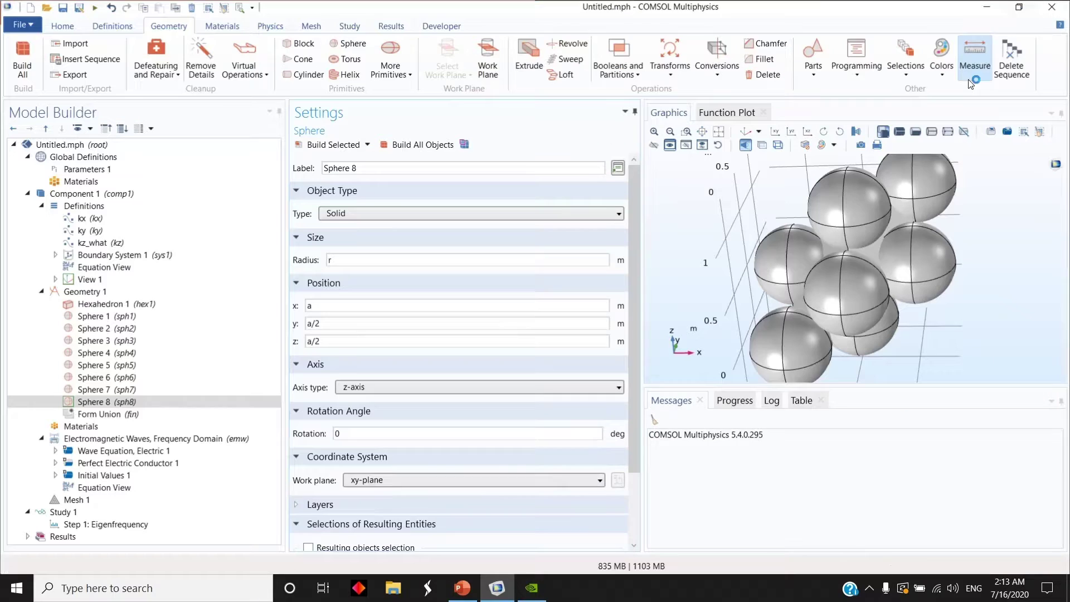
{"action": "scroll", "coordinate": [671, 301], "scroll_direction": "down", "scroll_amount": 5}
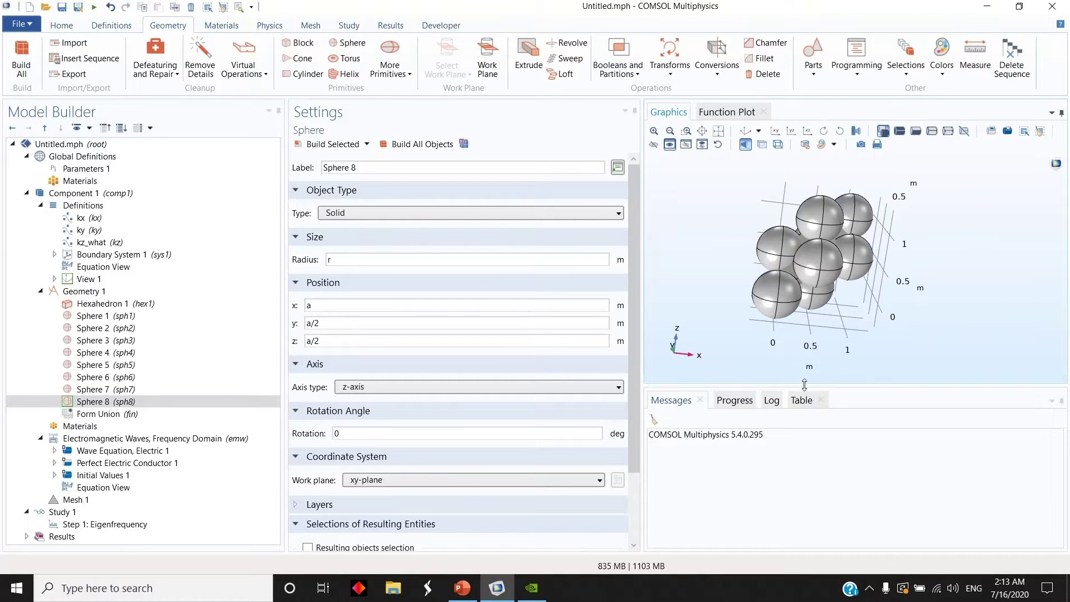
{"action": "left_click_drag", "start_coordinate": [805, 384], "coordinate": [804, 444]}
{"action": "left_click_drag", "start_coordinate": [803, 312], "coordinate": [774, 359]}
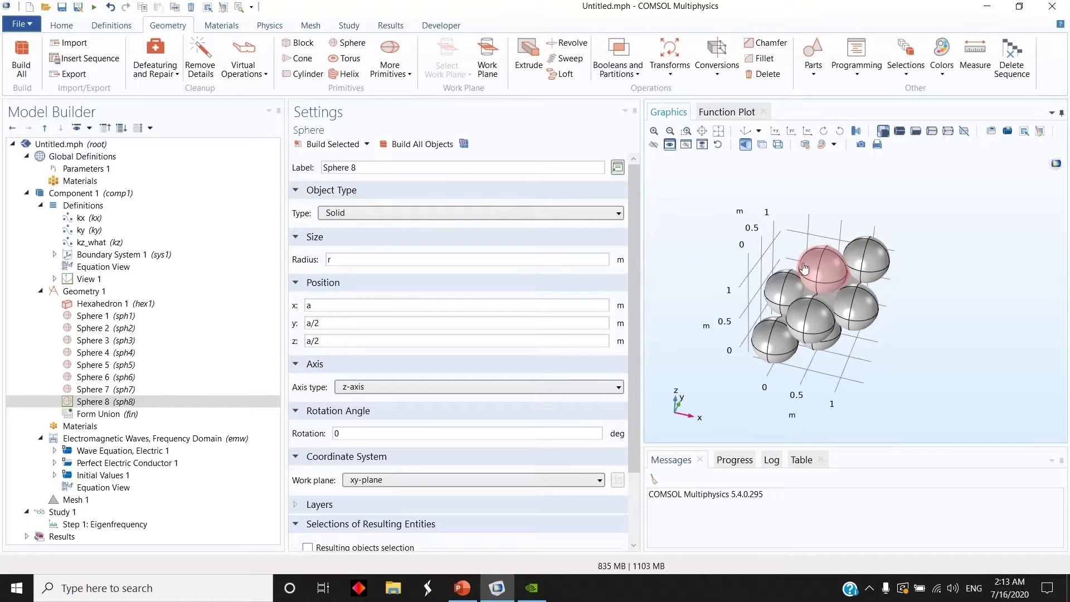
{"action": "mouse_move", "coordinate": [767, 301]}
{"action": "left_mouse_down"}
{"action": "mouse_move", "coordinate": [791, 306]}
{"action": "mouse_move", "coordinate": [785, 298]}
{"action": "left_mouse_up"}
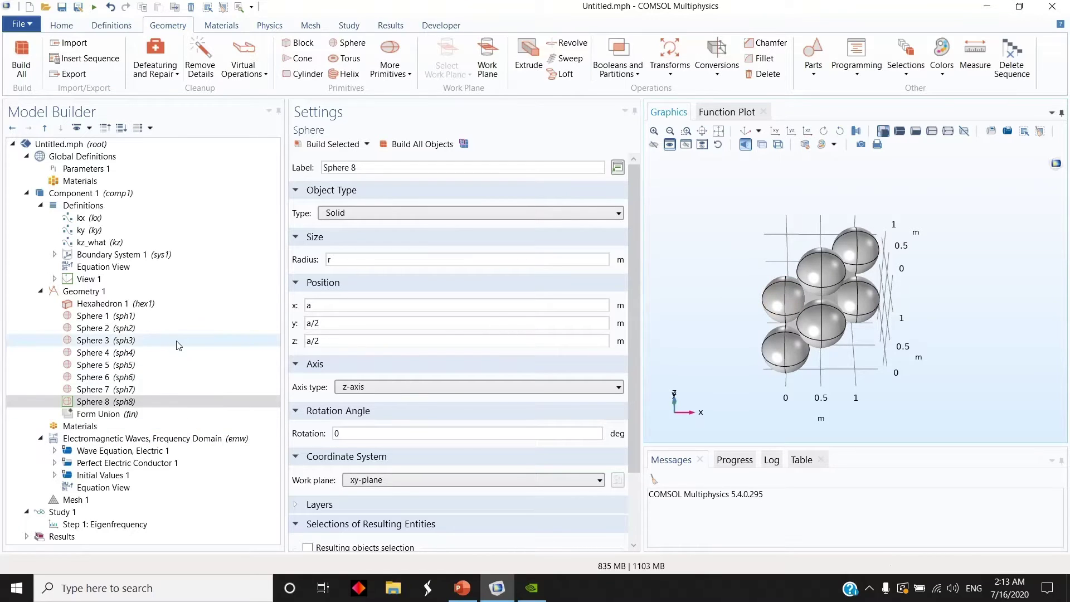
{"action": "left_click_drag", "start_coordinate": [749, 315], "coordinate": [792, 290]}
{"action": "mouse_move", "coordinate": [886, 298]}
{"action": "left_mouse_down"}
{"action": "mouse_move", "coordinate": [720, 239]}
{"action": "mouse_move", "coordinate": [886, 309]}
{"action": "left_mouse_up"}
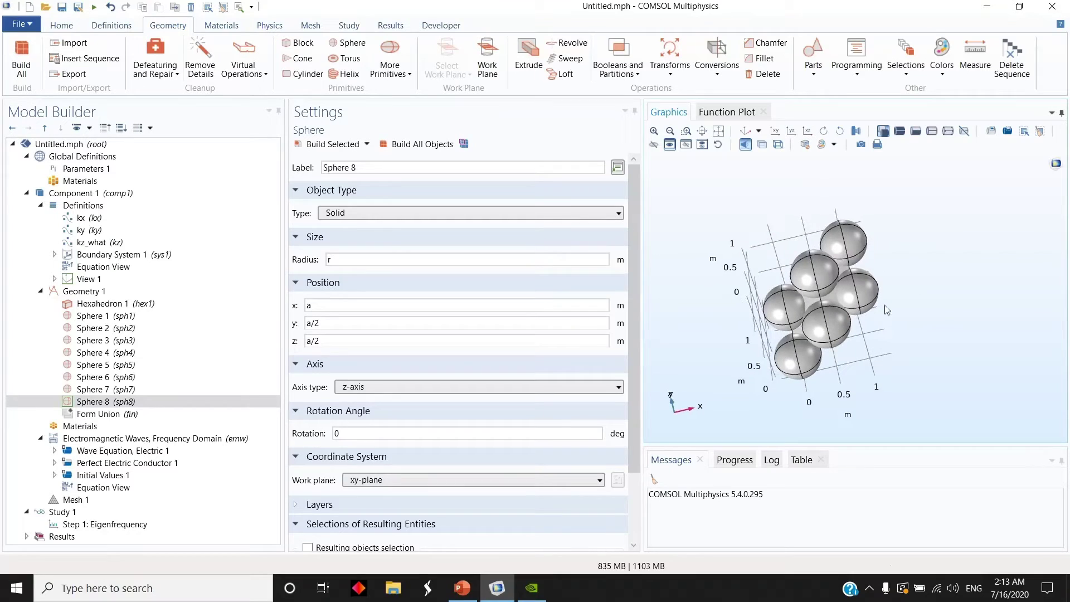
Box-select all eight spheres together
{"action": "left_click", "coordinate": [991, 131]}
{"action": "left_click_drag", "start_coordinate": [684, 180], "coordinate": [950, 428]}
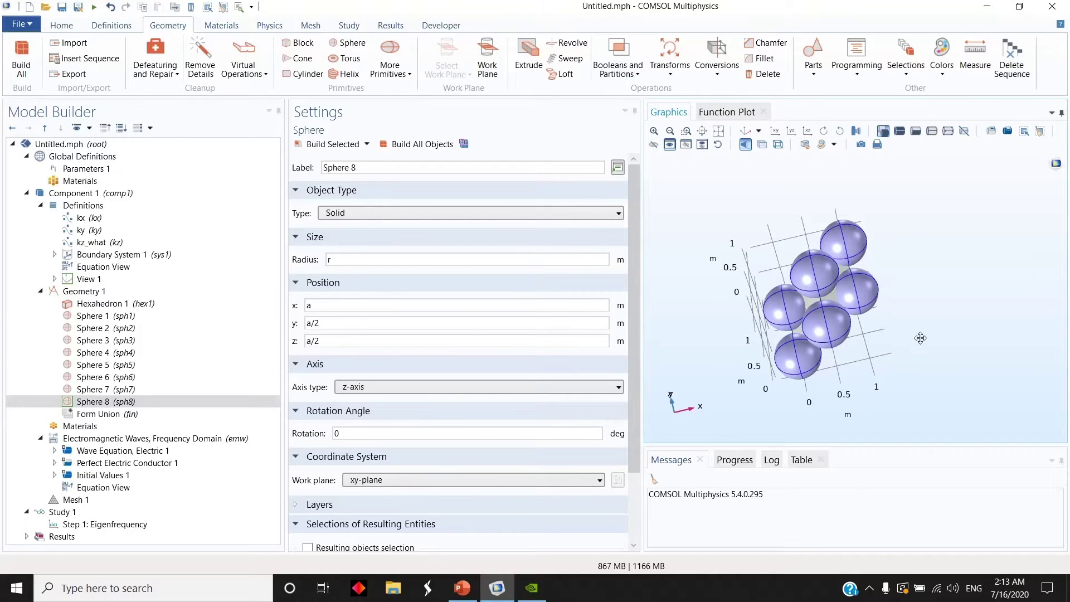
{"action": "left_click_drag", "start_coordinate": [920, 338], "coordinate": [819, 346]}
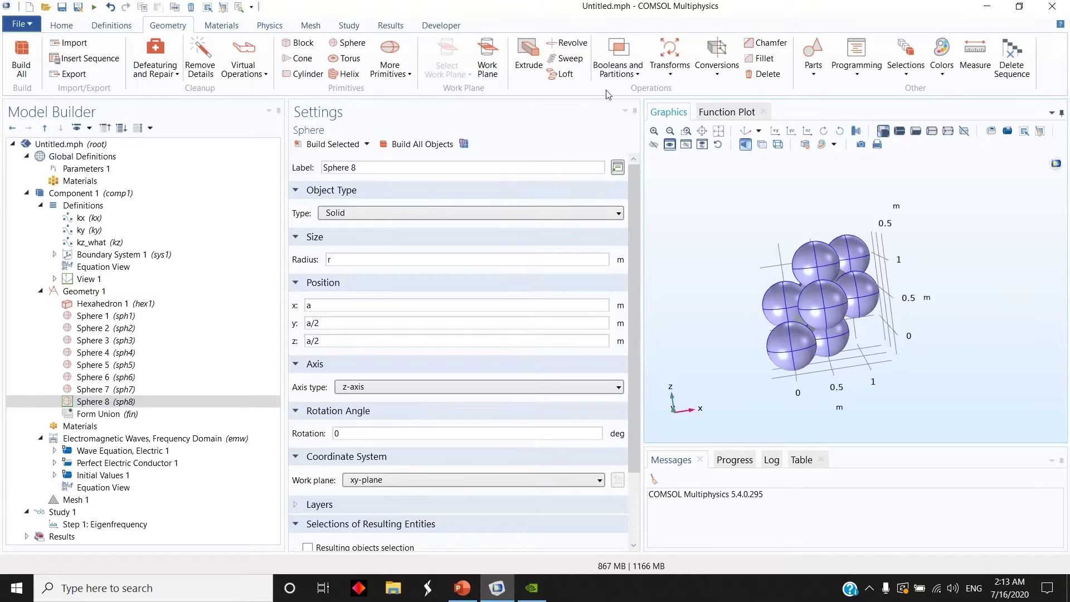
Combine the selected spheres into Union 1
{"action": "left_click", "coordinate": [635, 72]}
{"action": "left_click", "coordinate": [638, 96]}
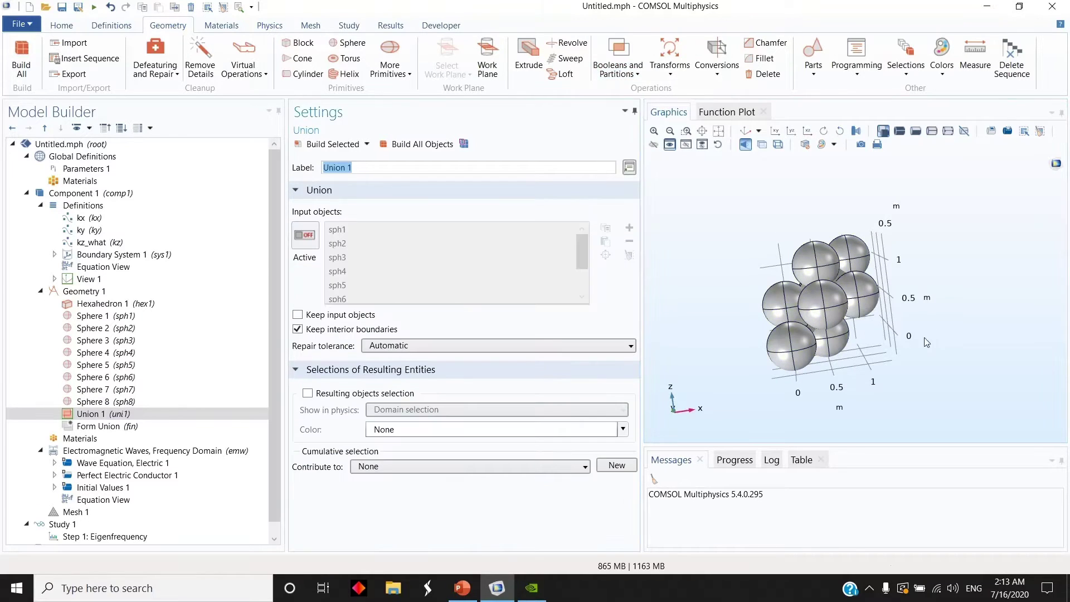
{"action": "left_click", "coordinate": [115, 417]}
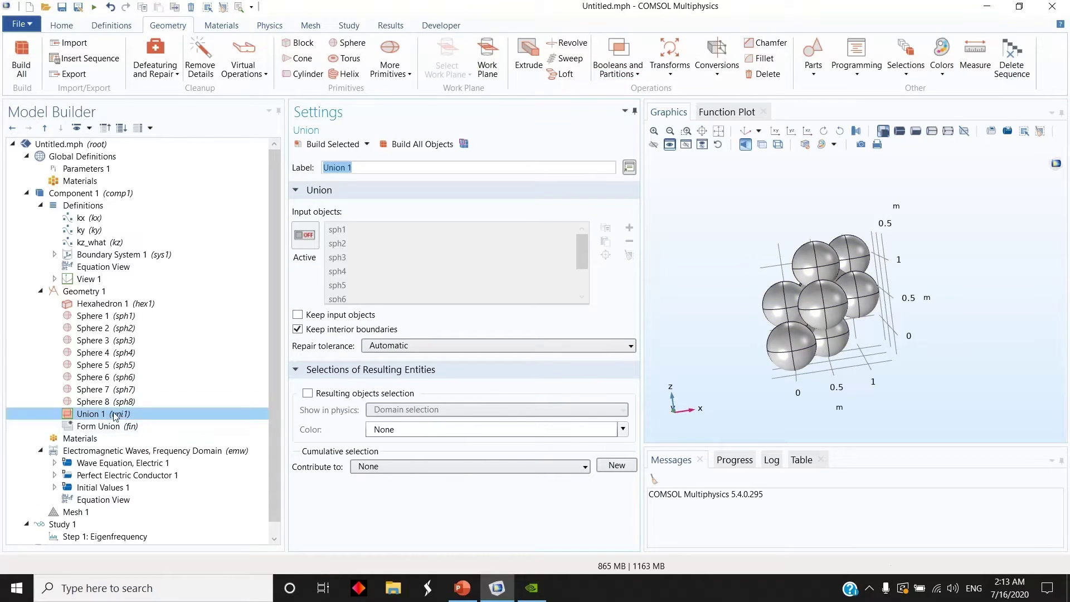
{"action": "left_click_drag", "start_coordinate": [869, 312], "coordinate": [880, 341]}
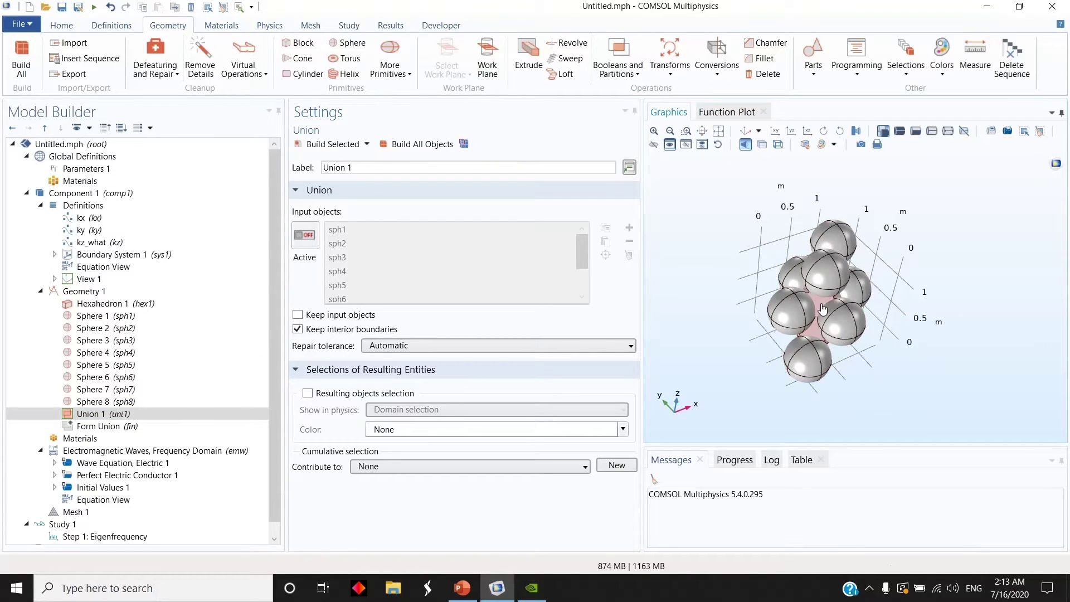
{"action": "left_click_drag", "start_coordinate": [736, 337], "coordinate": [694, 282]}
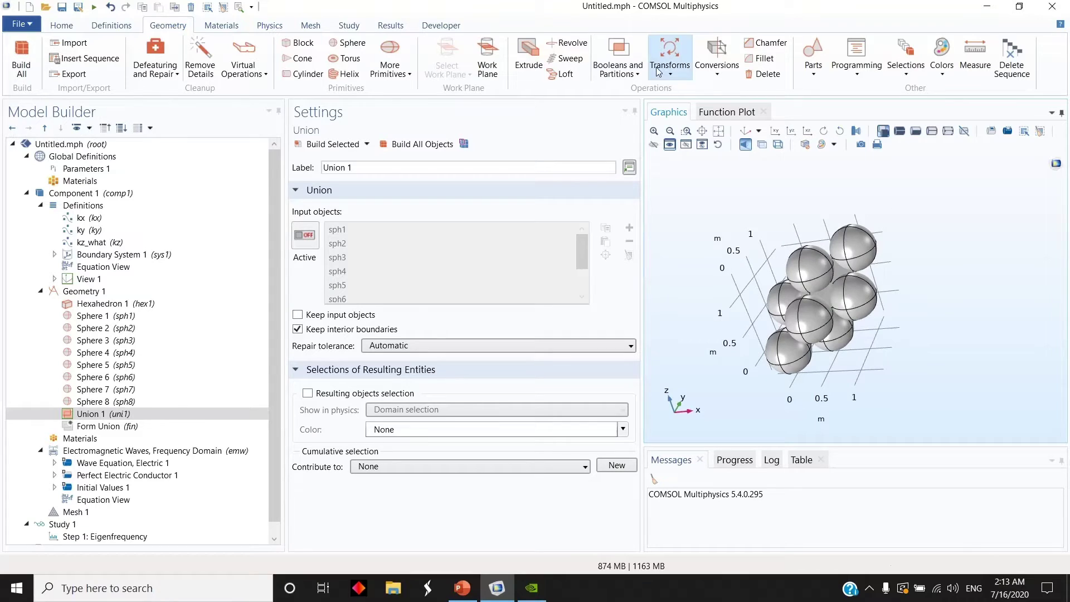
Intersect the hexahedron with the sphere union, keeping interior boundaries, and build it
{"action": "left_click", "coordinate": [619, 69]}
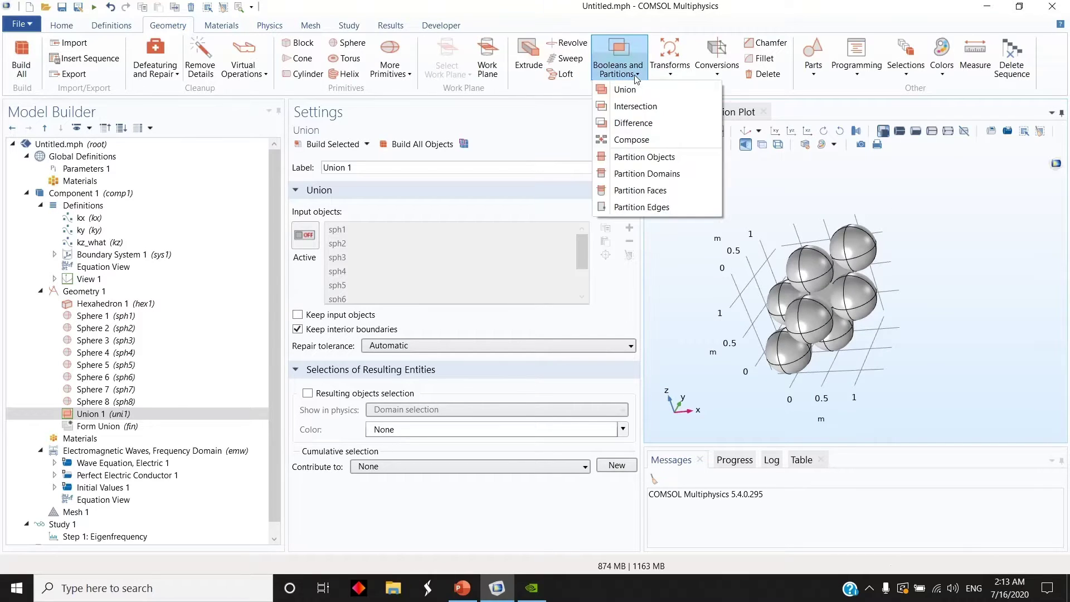
{"action": "left_click", "coordinate": [636, 106]}
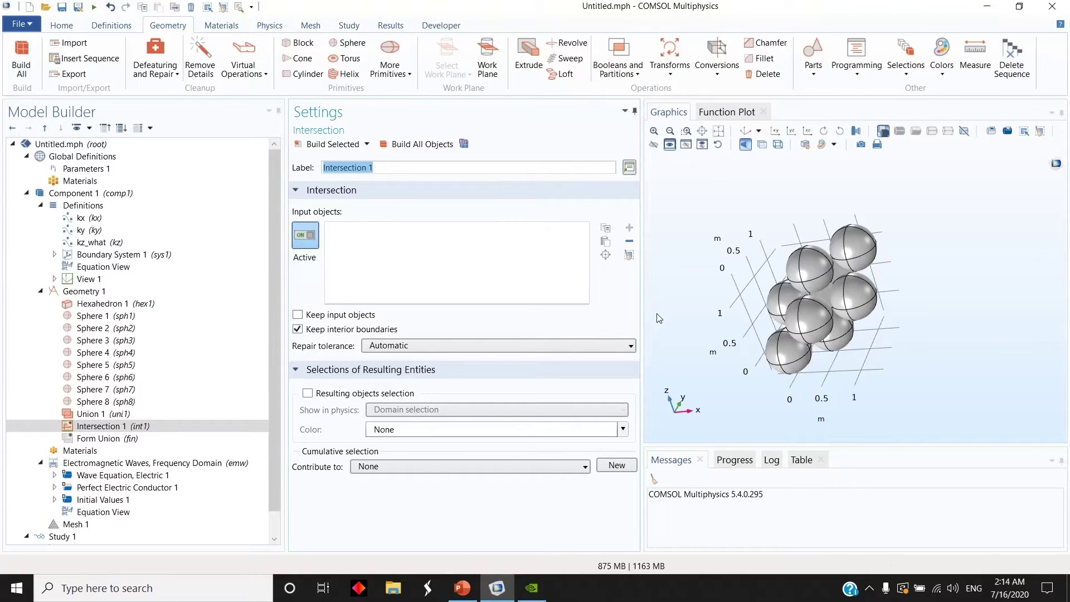
{"action": "left_click", "coordinate": [807, 279]}
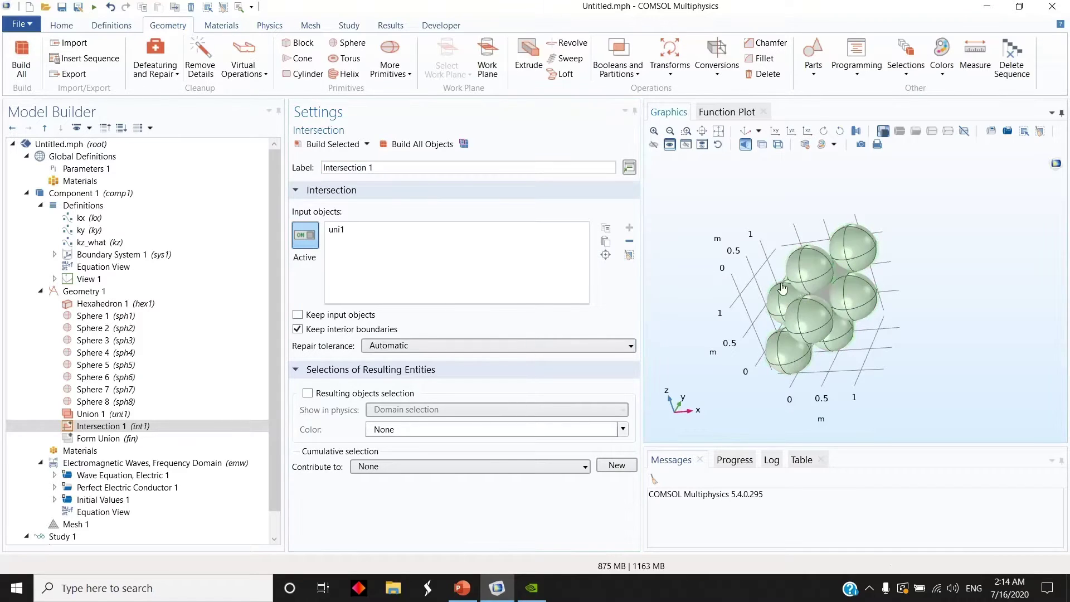
{"action": "left_click", "coordinate": [827, 300]}
{"action": "left_click", "coordinate": [412, 144]}
Reset and rotate the view to inspect the clipped unit cell
{"action": "left_click_drag", "start_coordinate": [819, 301], "coordinate": [762, 329]}
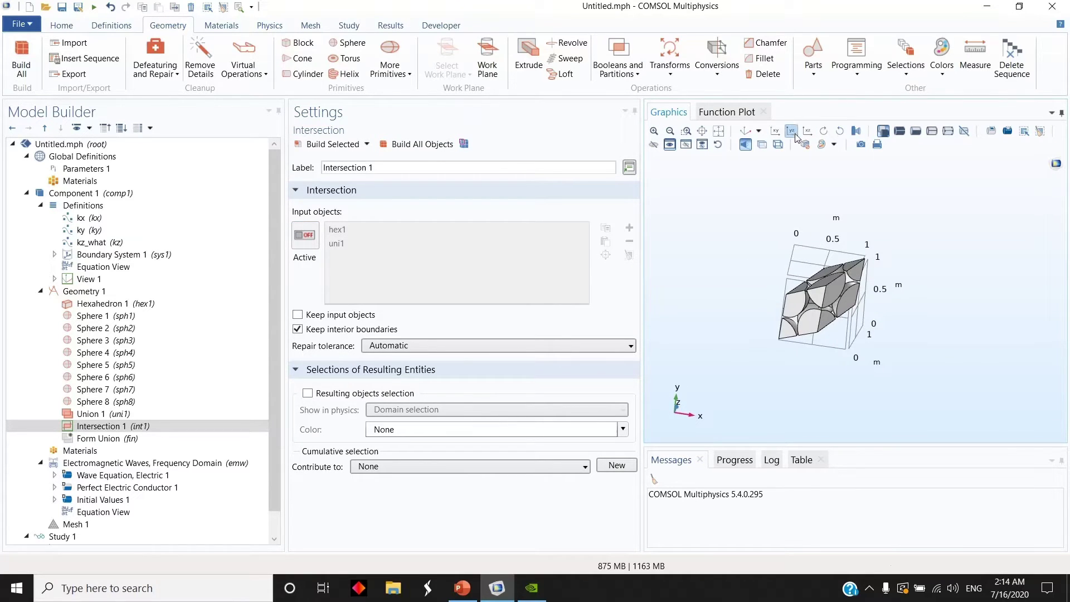
{"action": "left_click", "coordinate": [747, 132]}
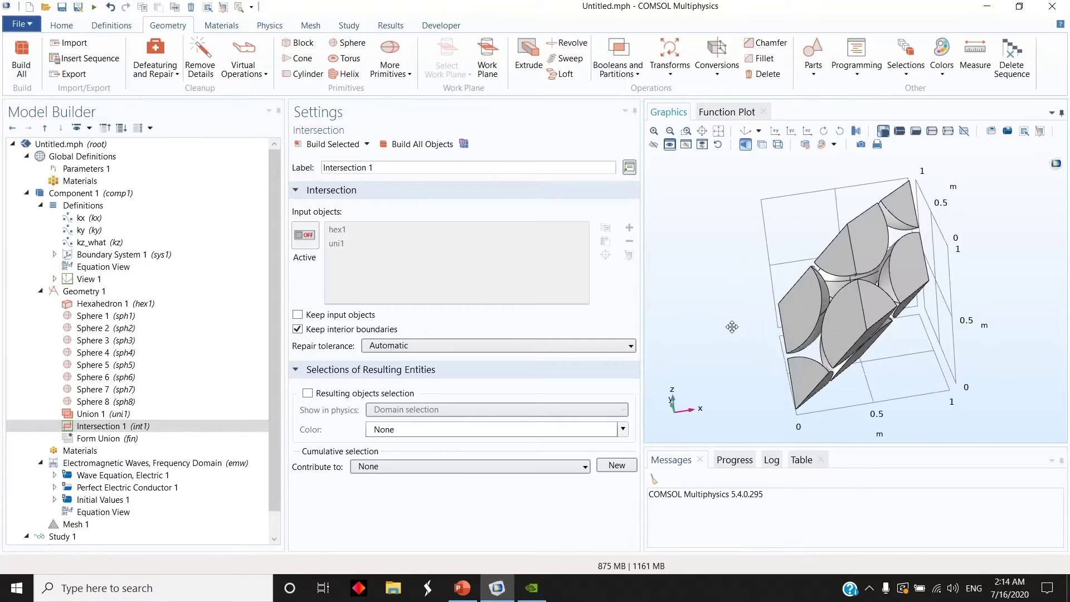
{"action": "left_click_drag", "start_coordinate": [731, 327], "coordinate": [714, 311]}
{"action": "left_click_drag", "start_coordinate": [923, 340], "coordinate": [952, 357]}
{"action": "left_click_drag", "start_coordinate": [770, 334], "coordinate": [756, 328]}
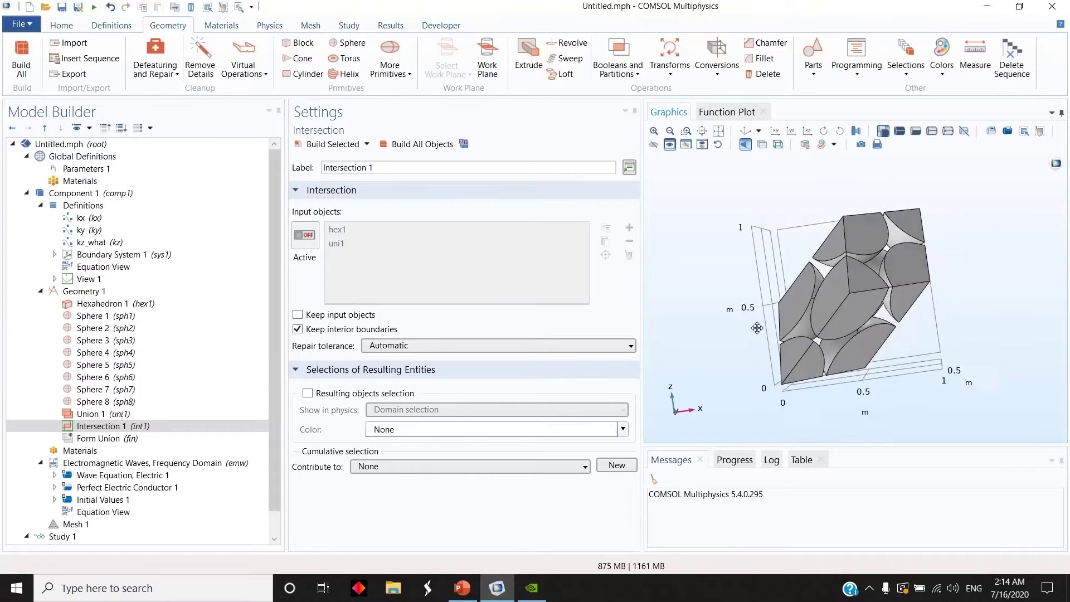
Duplicate Hexahedron 1 into Hexahedron 2 and rebuild the geometry
{"action": "left_click", "coordinate": [102, 305]}
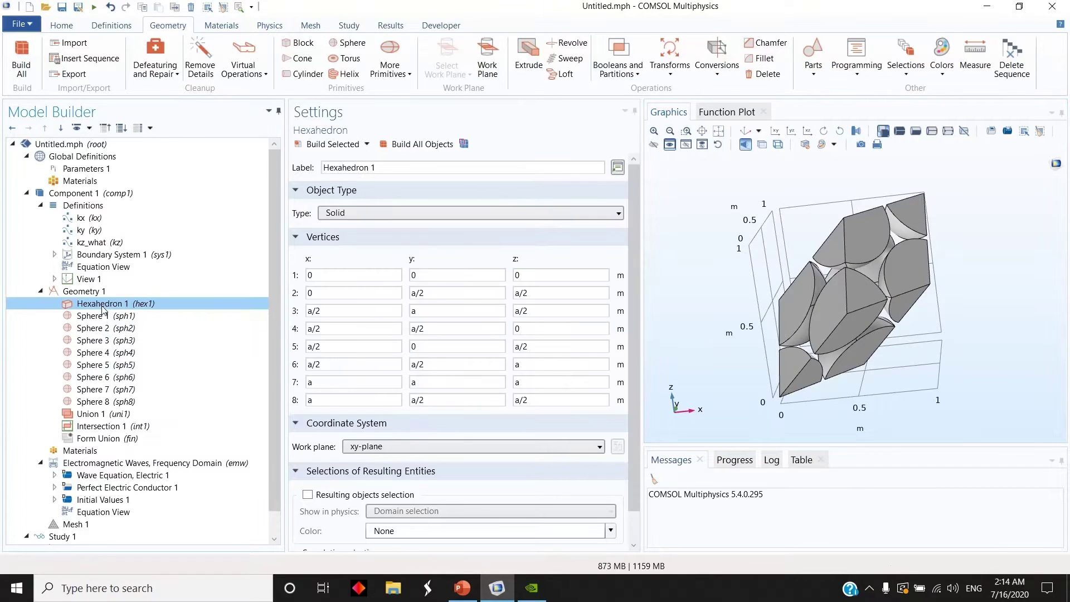
{"action": "right_click", "coordinate": [103, 308]}
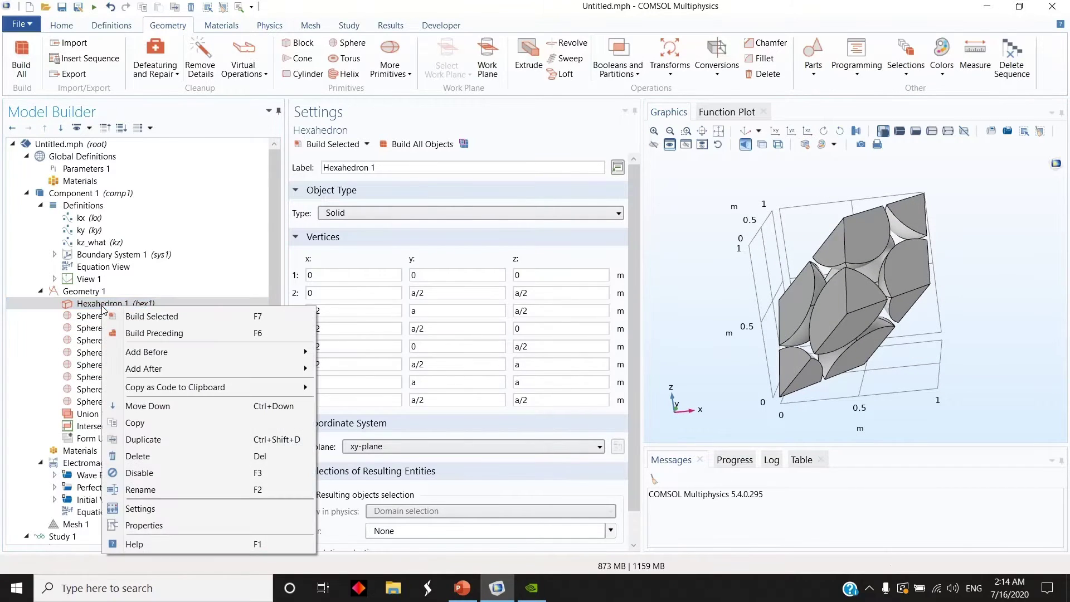
{"action": "left_click", "coordinate": [144, 439]}
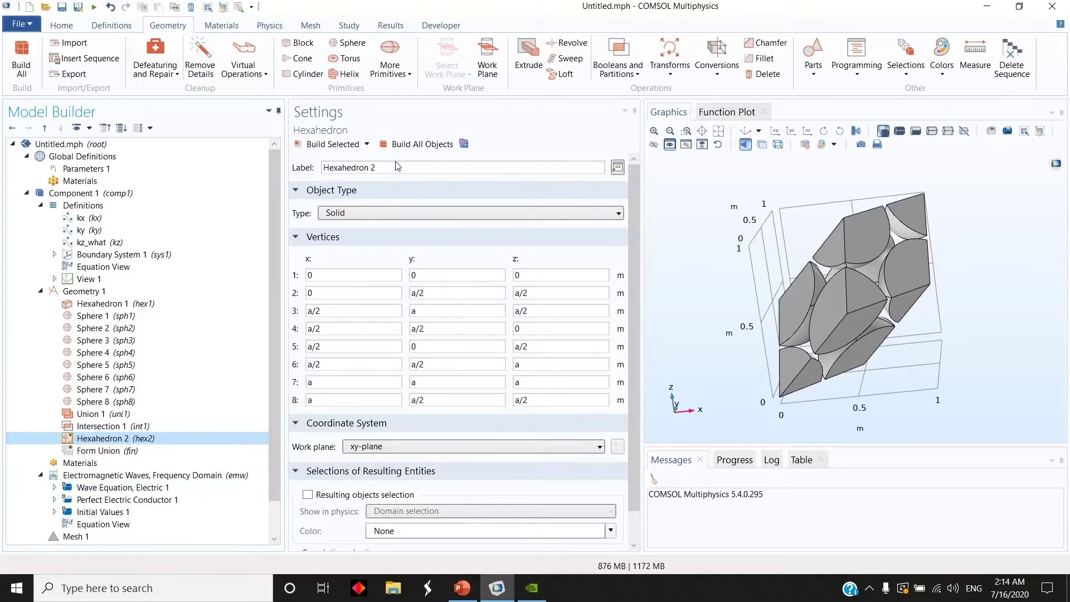
{"action": "left_click", "coordinate": [414, 144]}
{"action": "left_click_drag", "start_coordinate": [773, 341], "coordinate": [759, 315]}
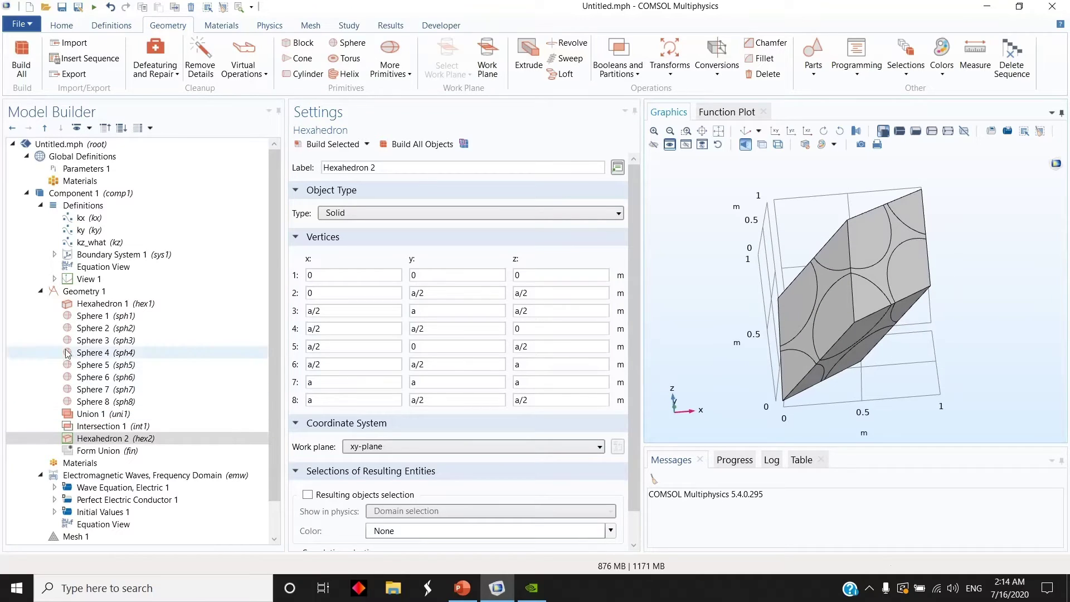
{"action": "left_click", "coordinate": [72, 206]}
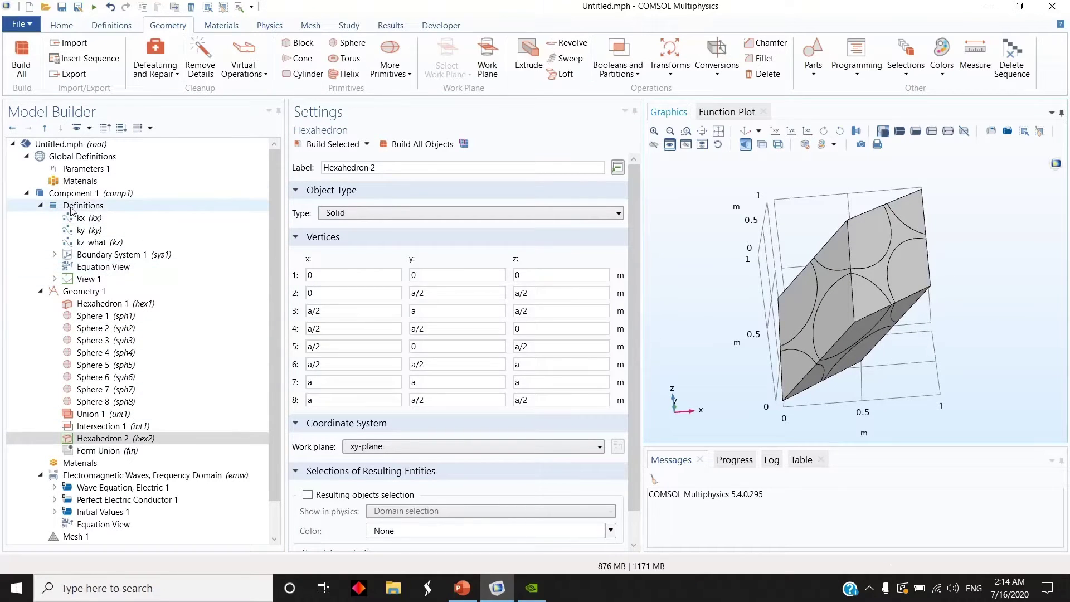
Add an explicit domain selection labelled Air
{"action": "right_click", "coordinate": [73, 211]}
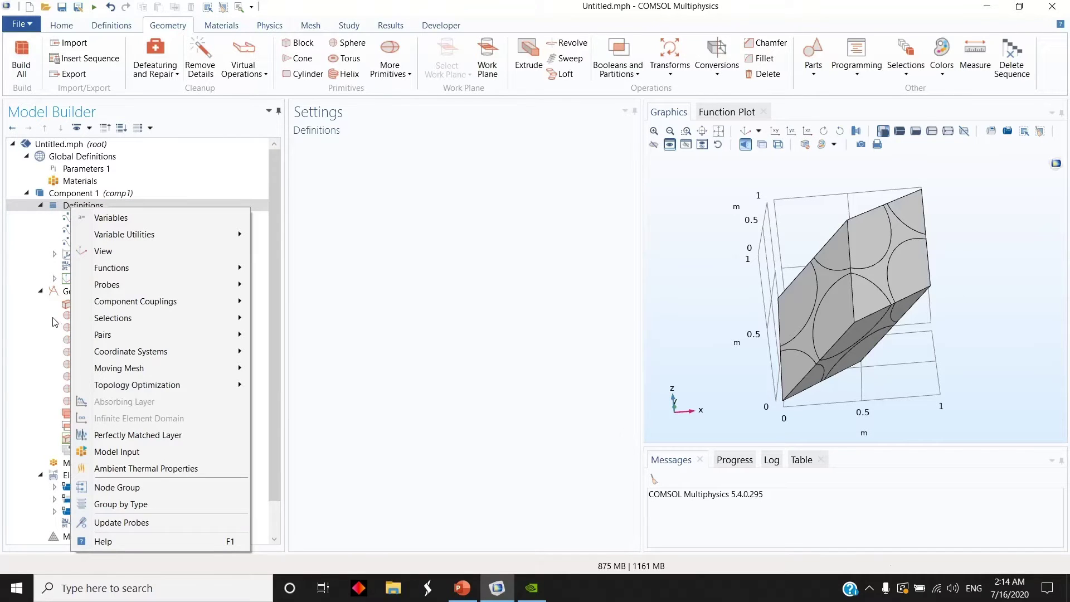
{"action": "mouse_move", "coordinate": [139, 320]}
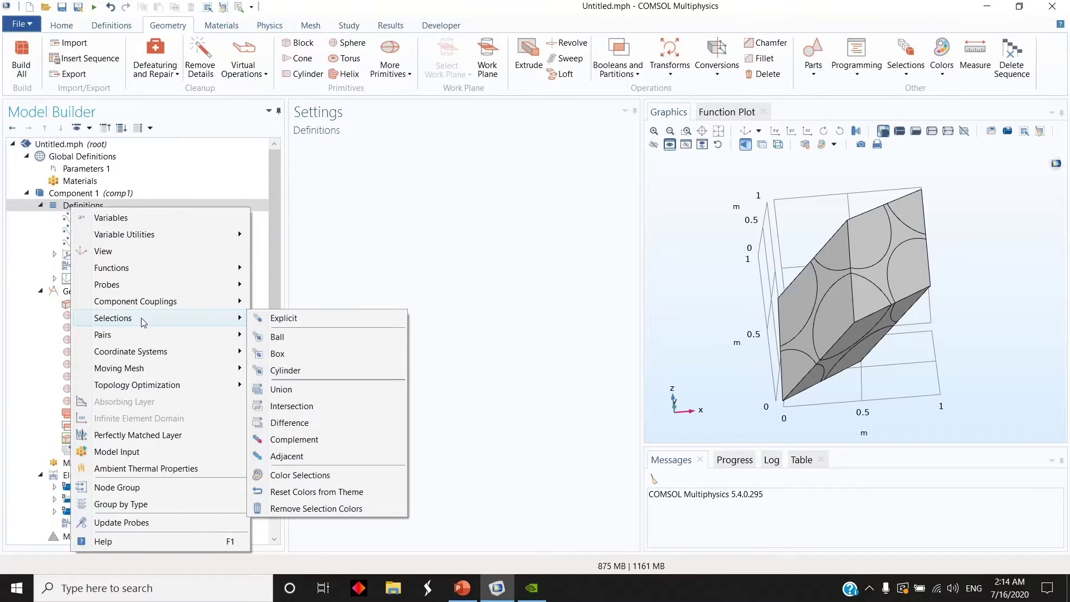
{"action": "left_click", "coordinate": [273, 316]}
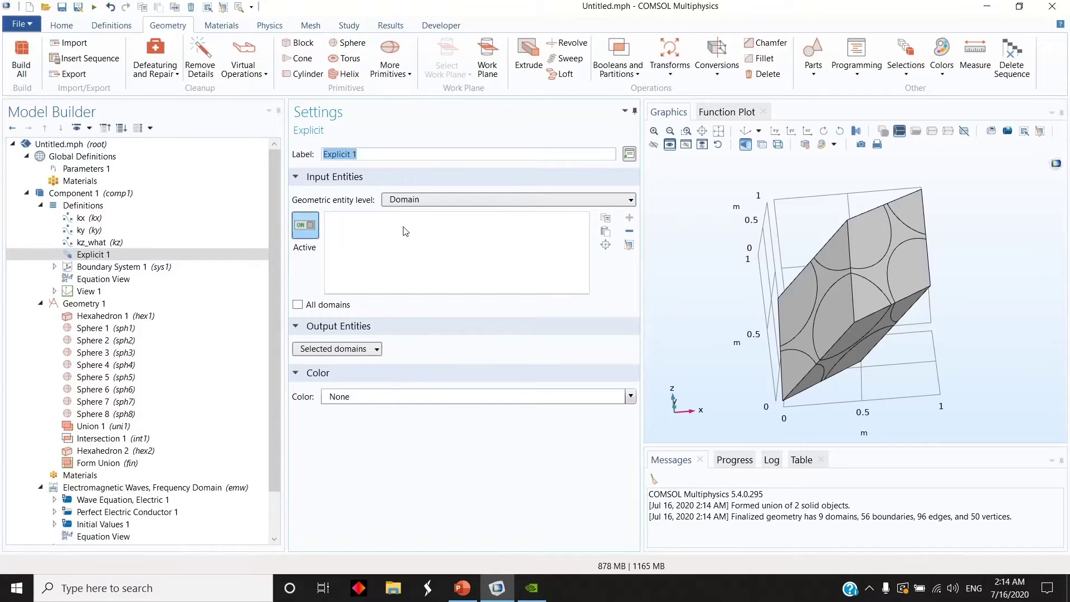
{"action": "type", "text": "Air"}
{"action": "key", "text": "Return"}
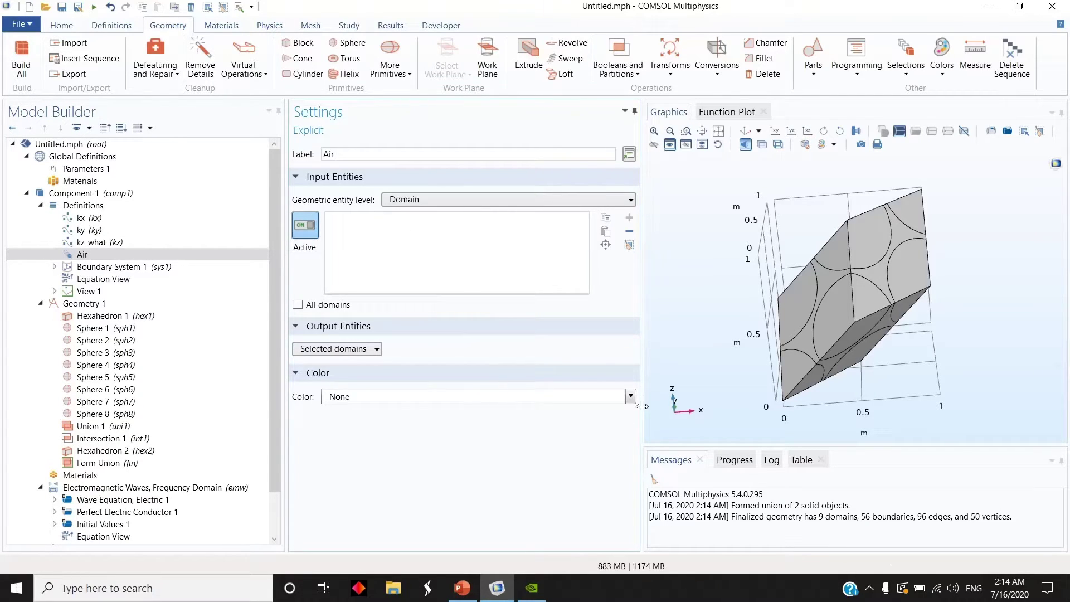
Add domains 1, 3, 4, 5, 6, 7 and 8 to the Air selection
{"action": "left_click", "coordinate": [851, 250]}
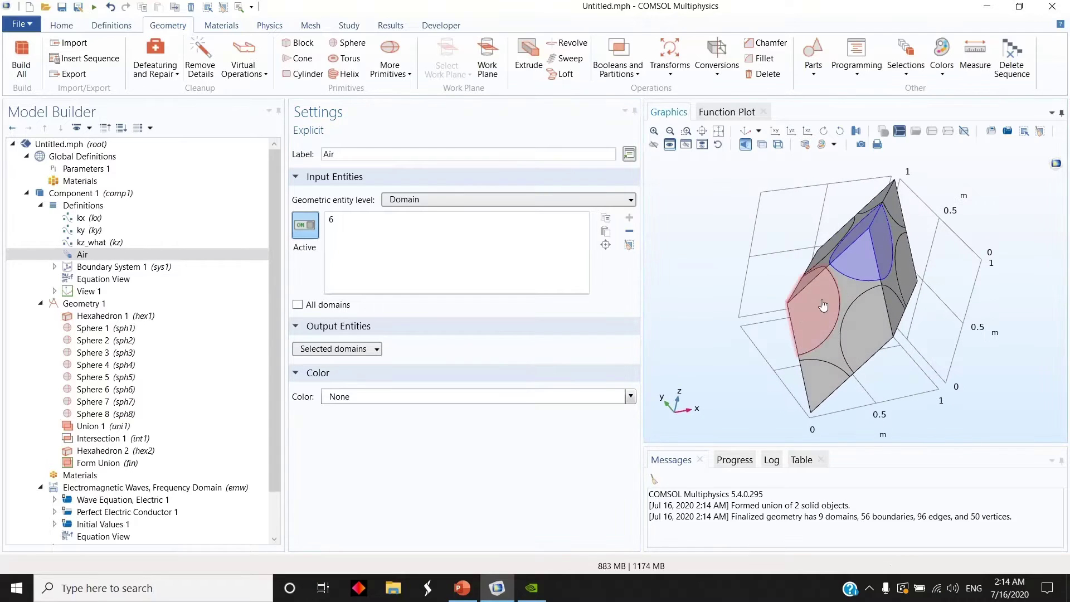
{"action": "left_click", "coordinate": [805, 279]}
{"action": "left_click_drag", "start_coordinate": [805, 278], "coordinate": [869, 295]}
{"action": "left_click", "coordinate": [858, 299]}
{"action": "left_click", "coordinate": [886, 288]}
{"action": "left_click", "coordinate": [897, 304]}
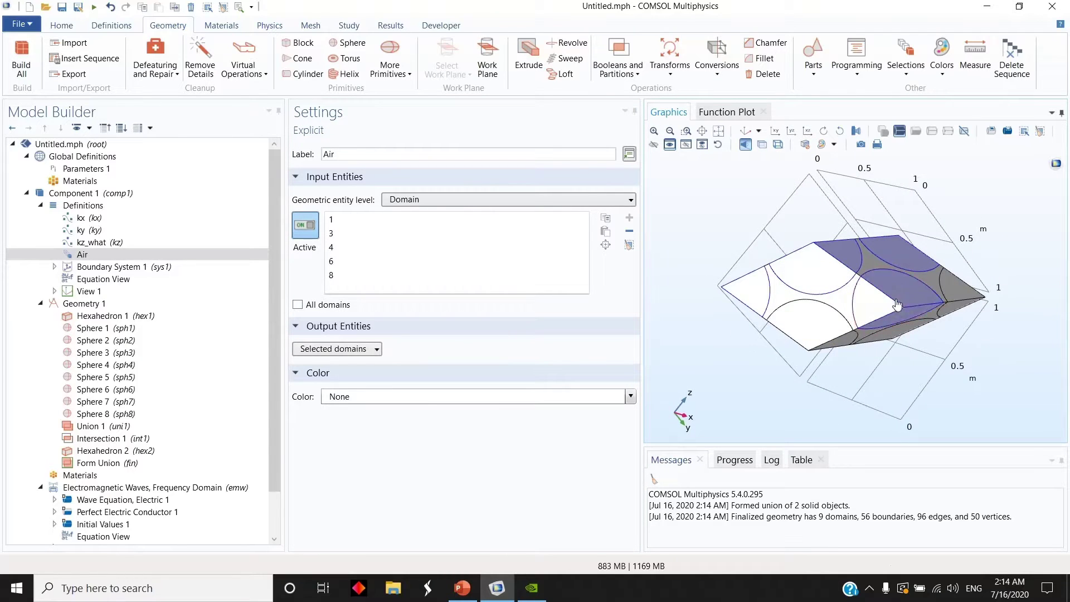
{"action": "left_click", "coordinate": [814, 329]}
{"action": "left_click_drag", "start_coordinate": [814, 329], "coordinate": [892, 309]}
{"action": "left_click", "coordinate": [897, 307]}
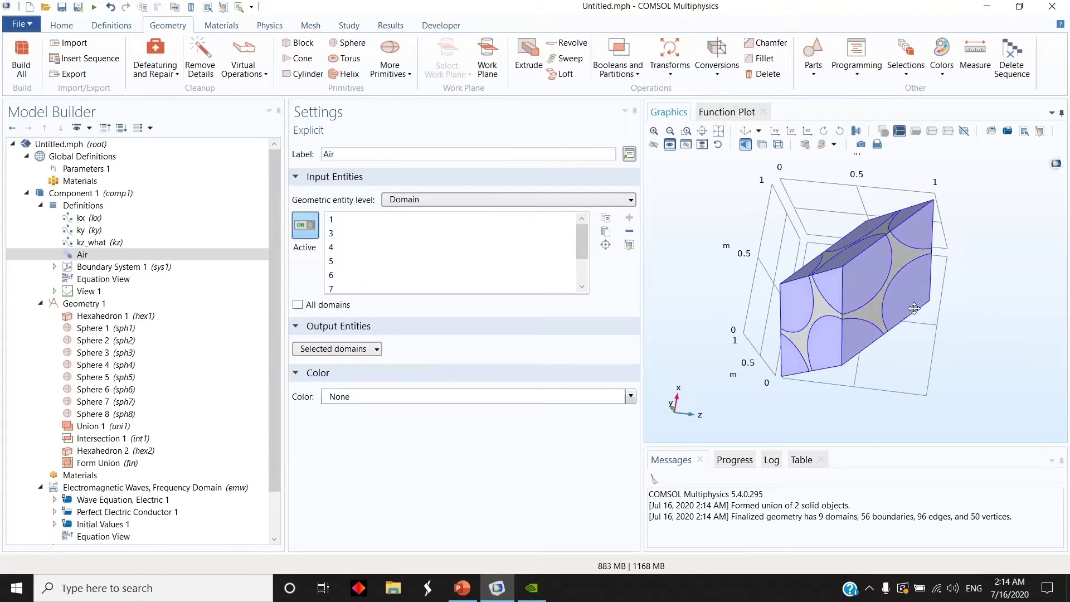
Duplicate the Air selection, rename it Dielectric, and limit it to domain 2
{"action": "right_click", "coordinate": [88, 254]}
{"action": "left_click", "coordinate": [129, 296]}
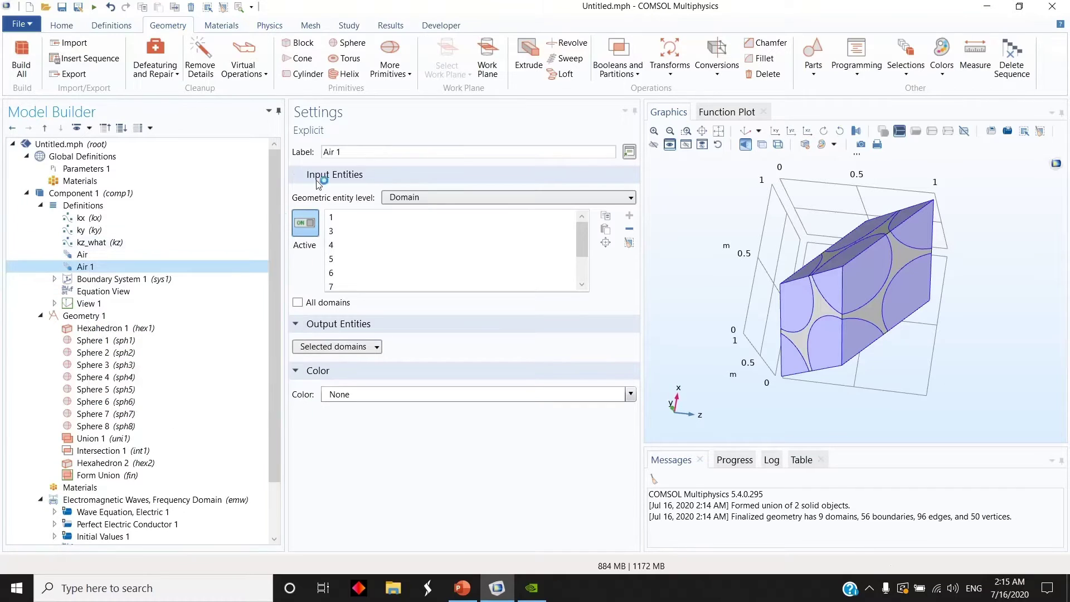
{"action": "triple_click", "coordinate": [341, 154]}
{"action": "type", "text": "Dielectric"}
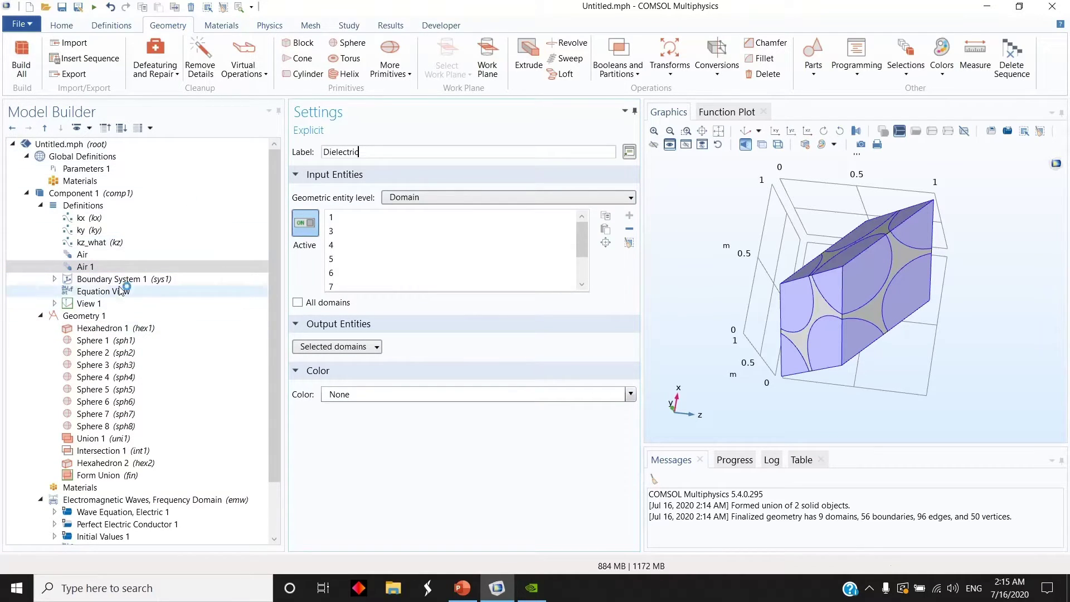
{"action": "left_click", "coordinate": [630, 245]}
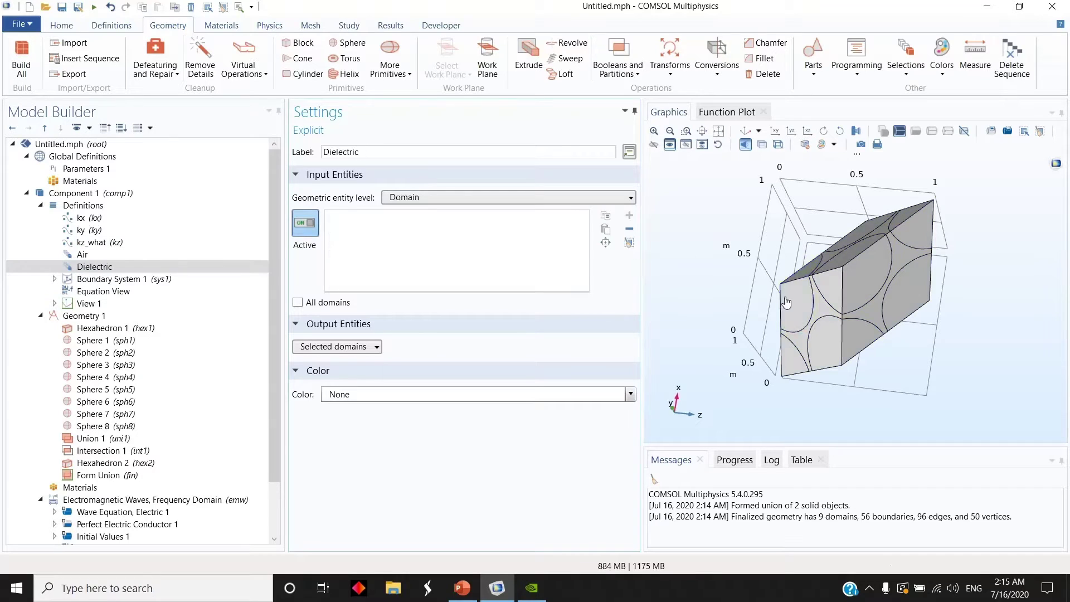
{"action": "left_click", "coordinate": [822, 306]}
{"action": "left_click_drag", "start_coordinate": [732, 338], "coordinate": [786, 398]}
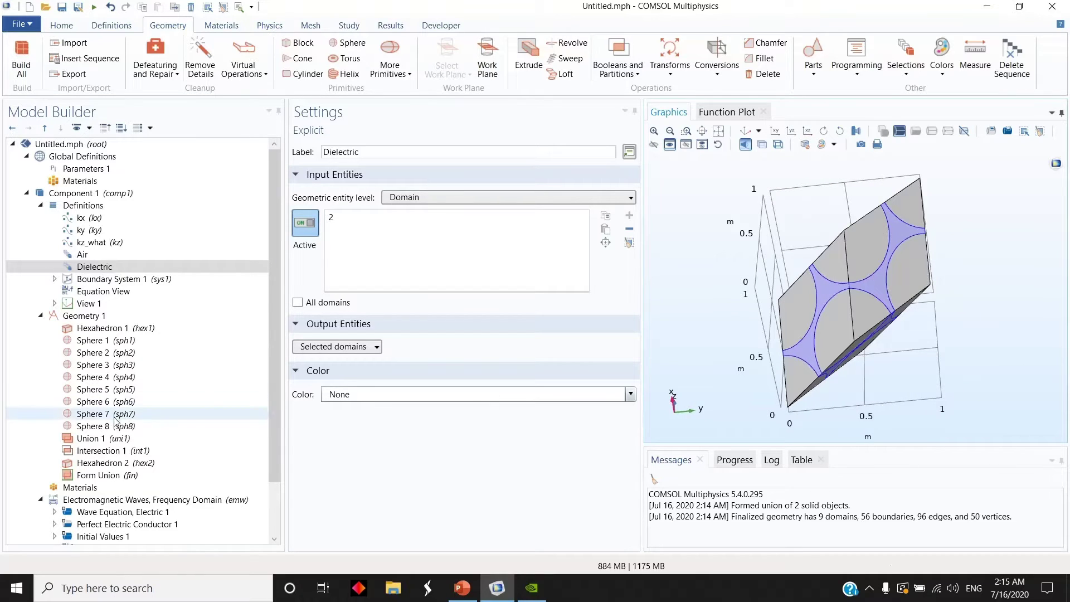
{"action": "scroll", "coordinate": [134, 389], "scroll_direction": "down", "scroll_amount": 2}
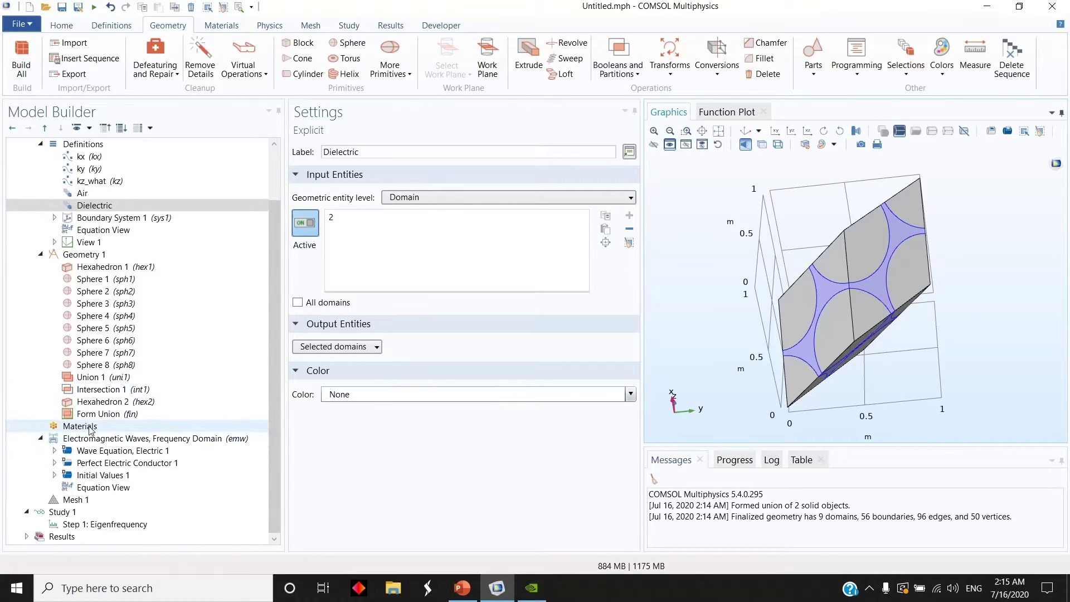
Add Air from the built-in material library to the component
{"action": "left_click", "coordinate": [78, 425]}
{"action": "right_click", "coordinate": [83, 425]}
{"action": "left_click", "coordinate": [140, 437]}
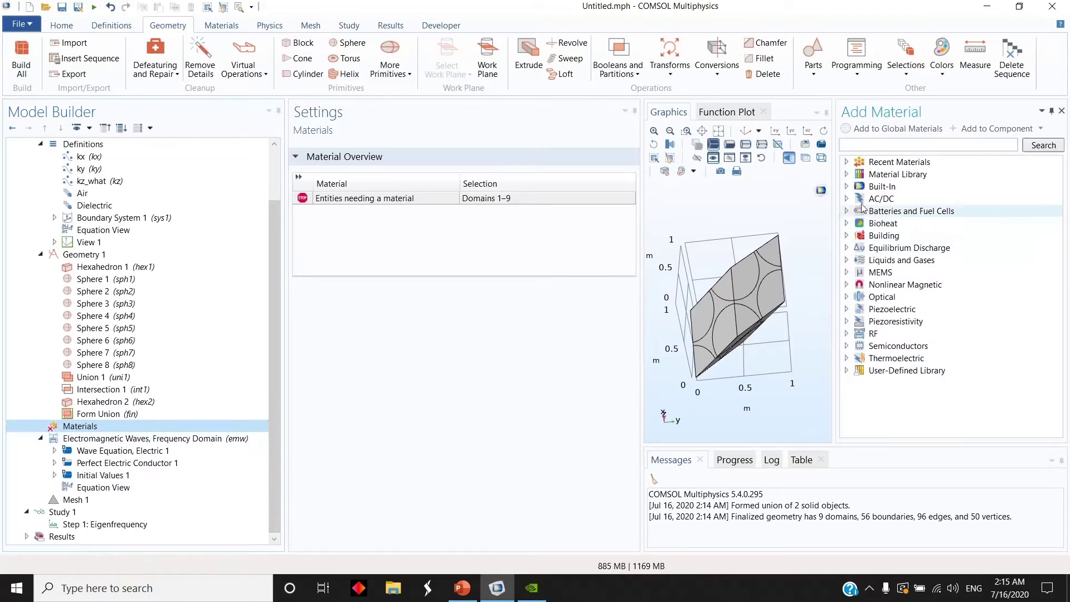
{"action": "double_click", "coordinate": [883, 186]}
{"action": "left_click", "coordinate": [891, 199]}
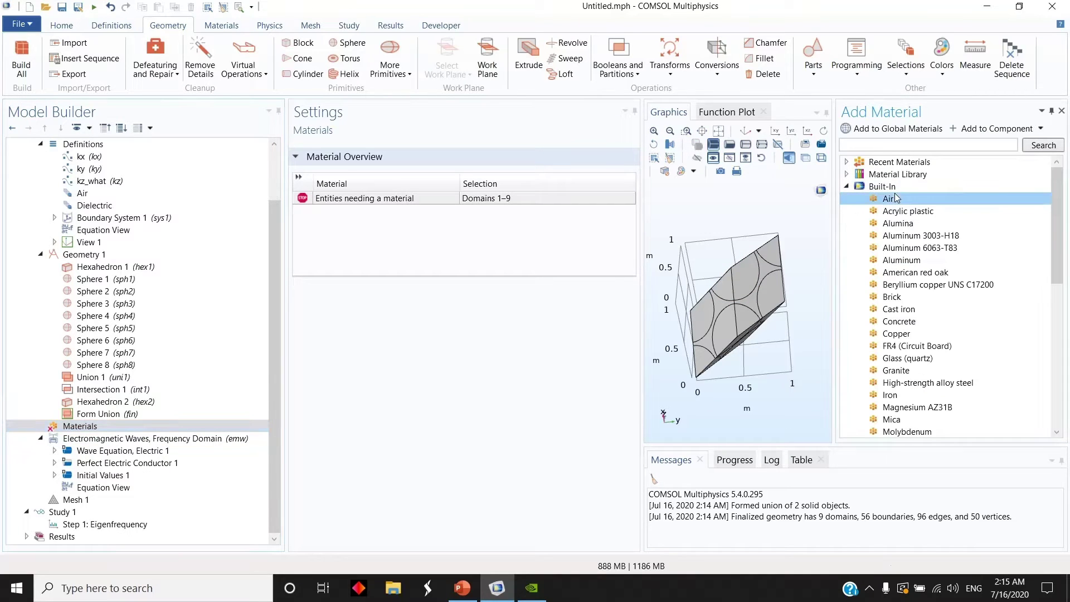
{"action": "double_click", "coordinate": [898, 202]}
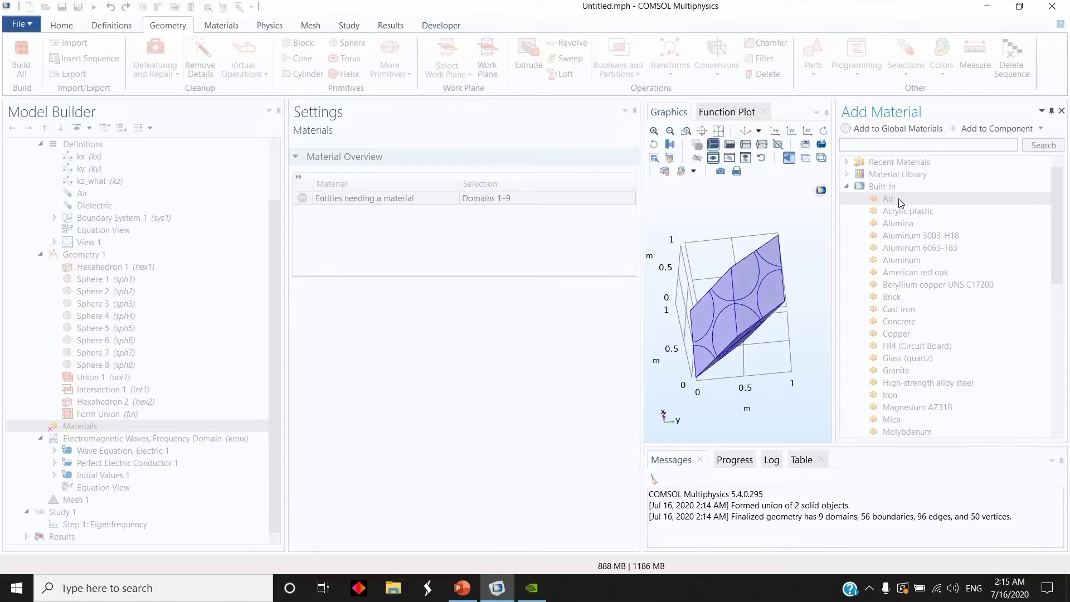
{"action": "left_click", "coordinate": [1062, 111]}
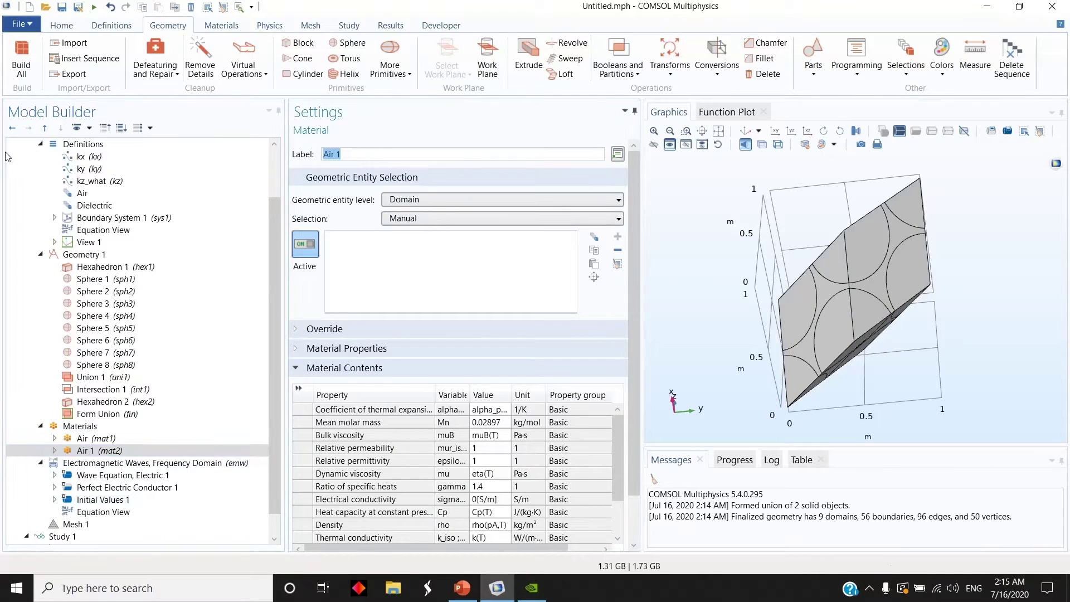
Label a second material 'dielectric' and assign it the Dielectric selection
{"action": "type", "text": "dielectric"}
{"action": "left_click", "coordinate": [415, 202]}
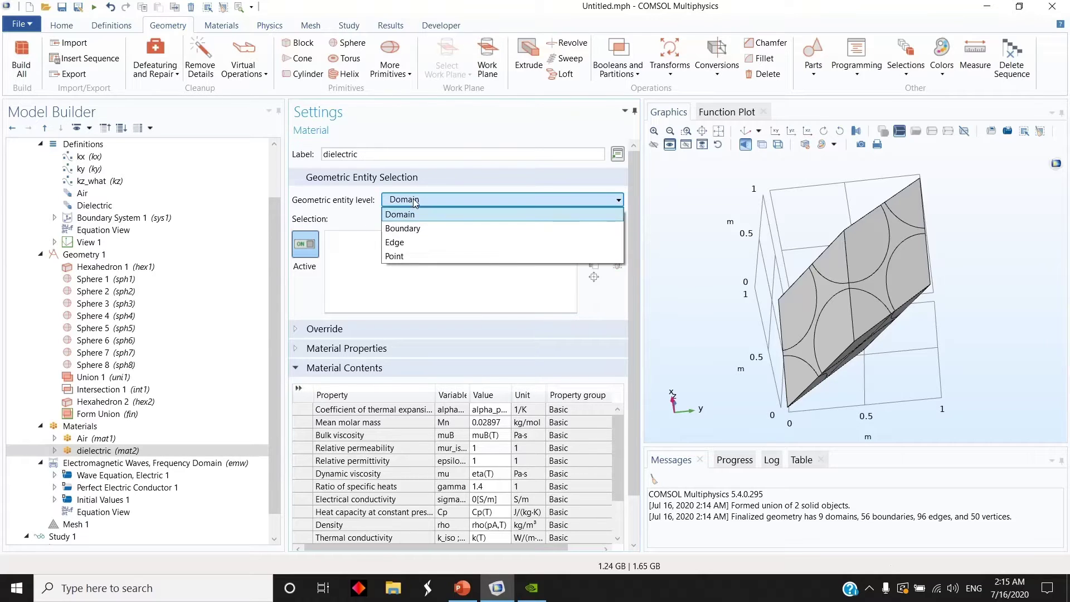
{"action": "left_click", "coordinate": [415, 212]}
{"action": "left_click", "coordinate": [412, 220]}
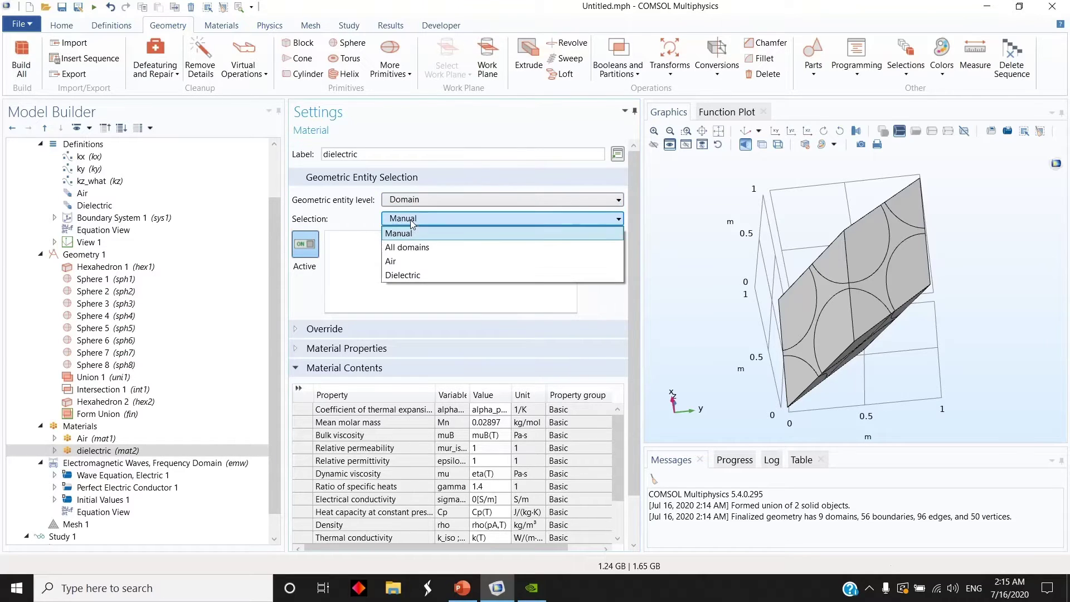
{"action": "left_click", "coordinate": [426, 277]}
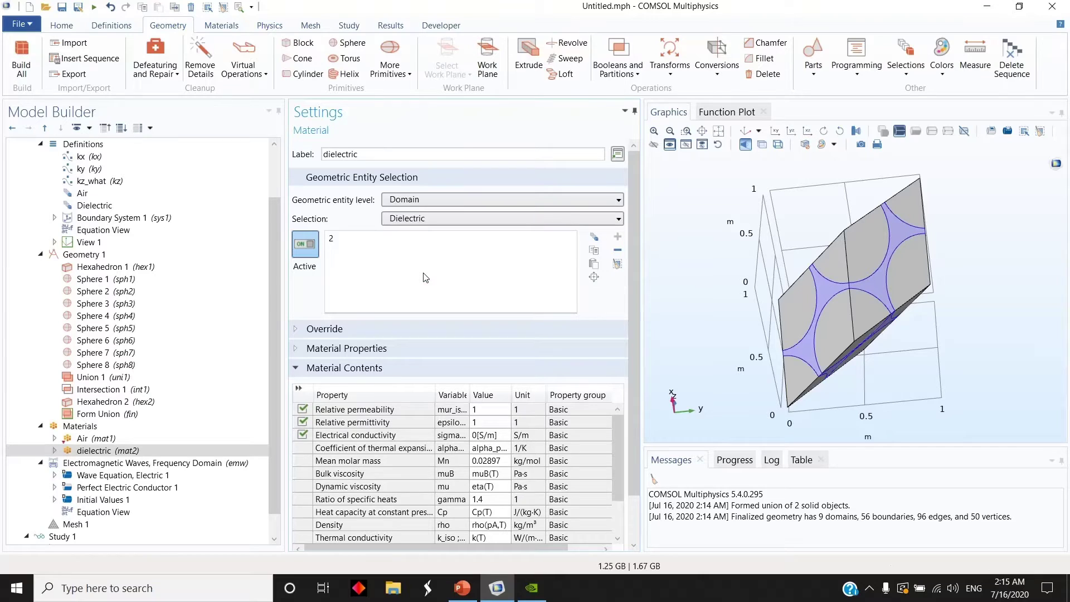
Restrict the Air material to the Air domain selection
{"action": "left_click", "coordinate": [115, 438]}
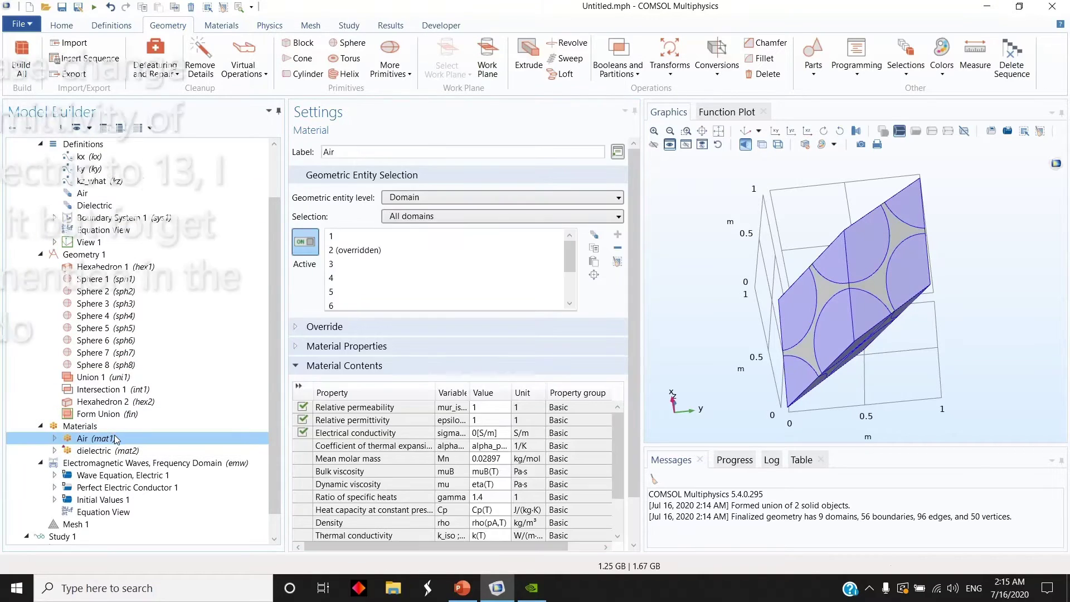
{"action": "left_click", "coordinate": [617, 261]}
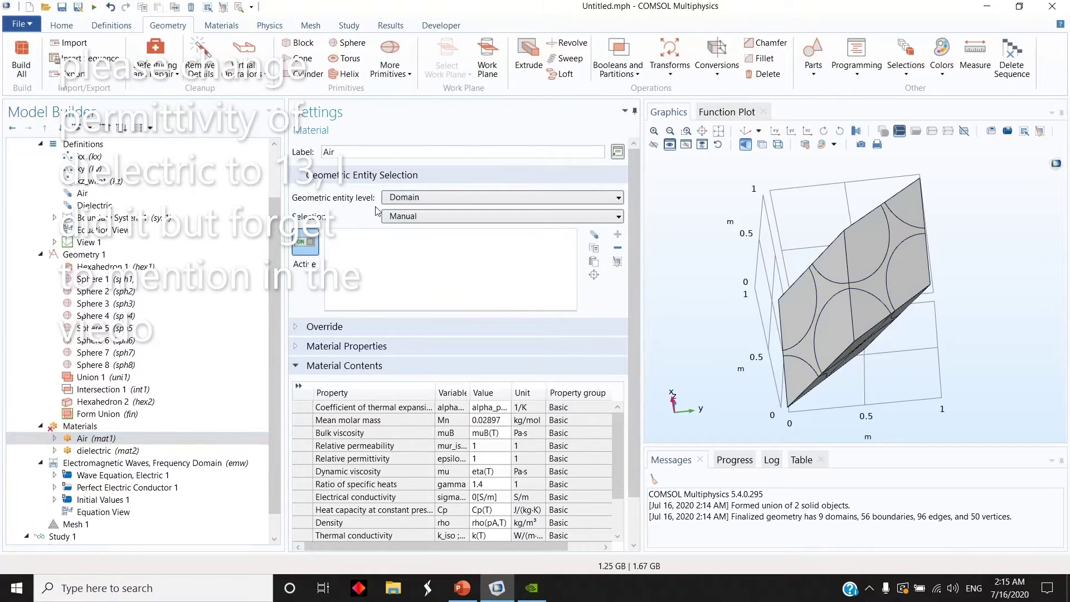
{"action": "left_click", "coordinate": [403, 219]}
{"action": "left_click", "coordinate": [413, 261]}
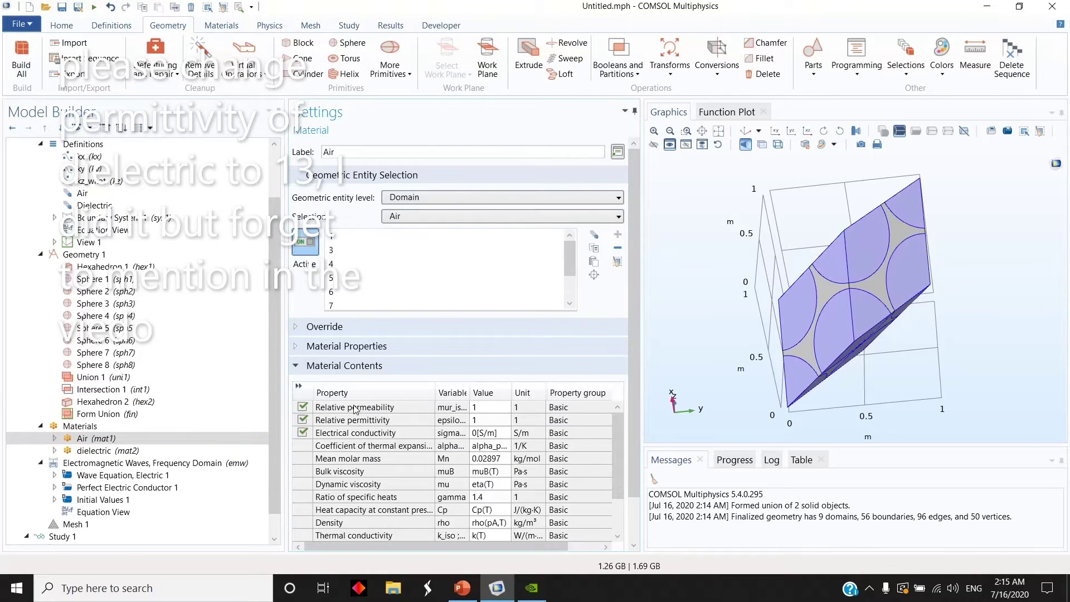
Rotate the unit cell to review it from new viewpoints
{"action": "scroll", "coordinate": [178, 347], "scroll_direction": "down", "scroll_amount": 2}
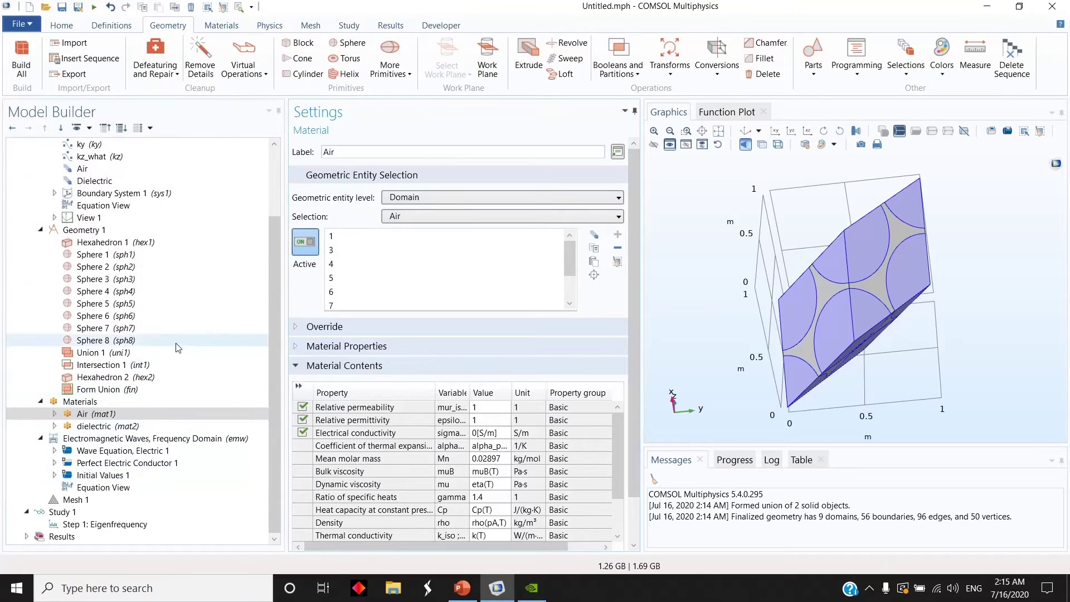
{"action": "left_click_drag", "start_coordinate": [780, 290], "coordinate": [853, 312]}
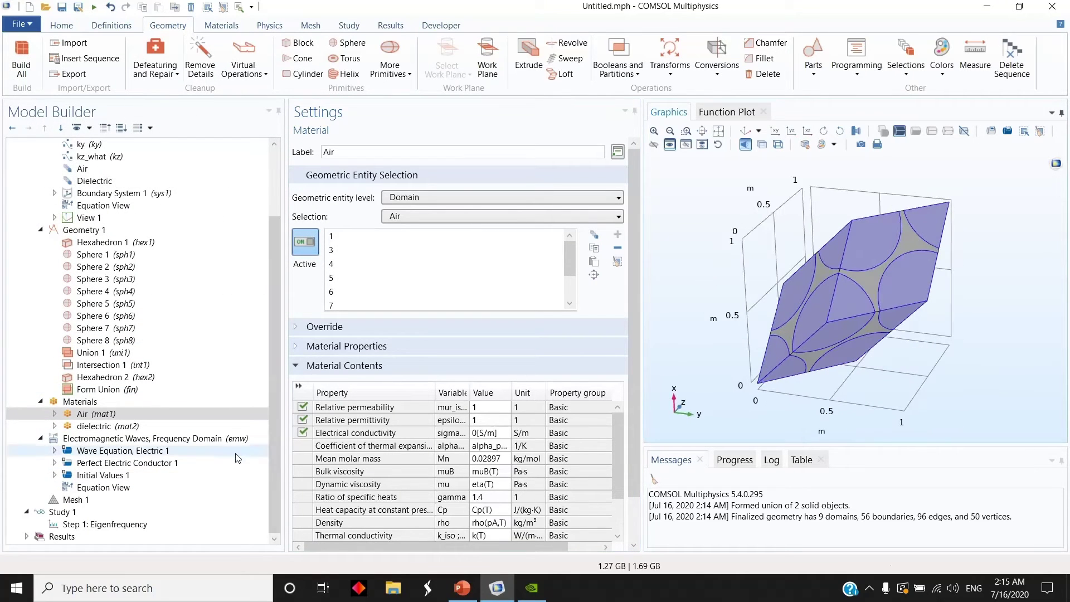
{"action": "left_click_drag", "start_coordinate": [708, 359], "coordinate": [729, 376]}
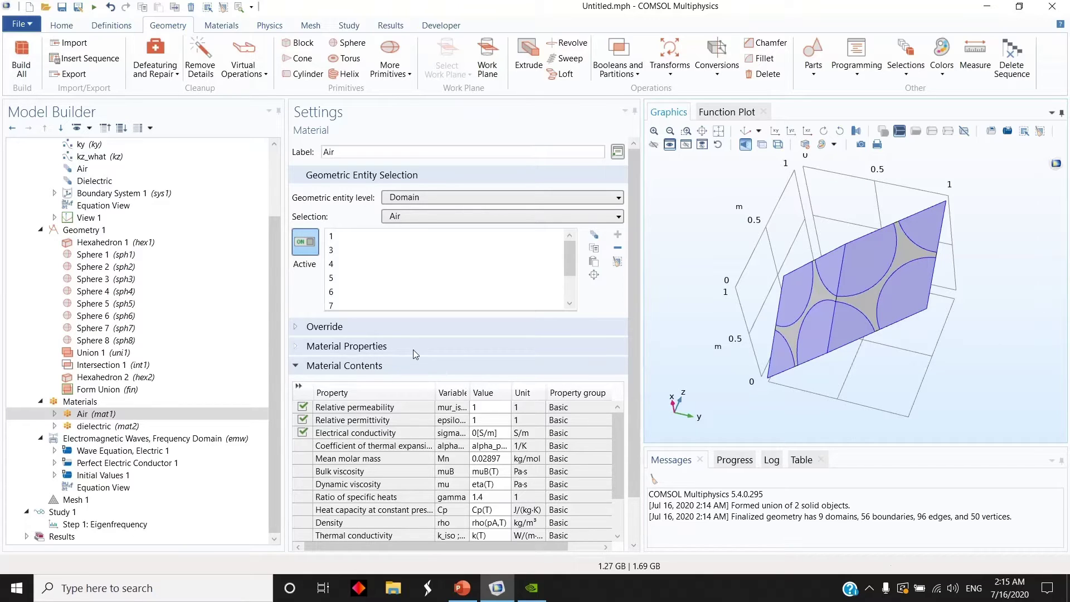
{"action": "scroll", "coordinate": [168, 270], "scroll_direction": "up", "scroll_amount": 3}
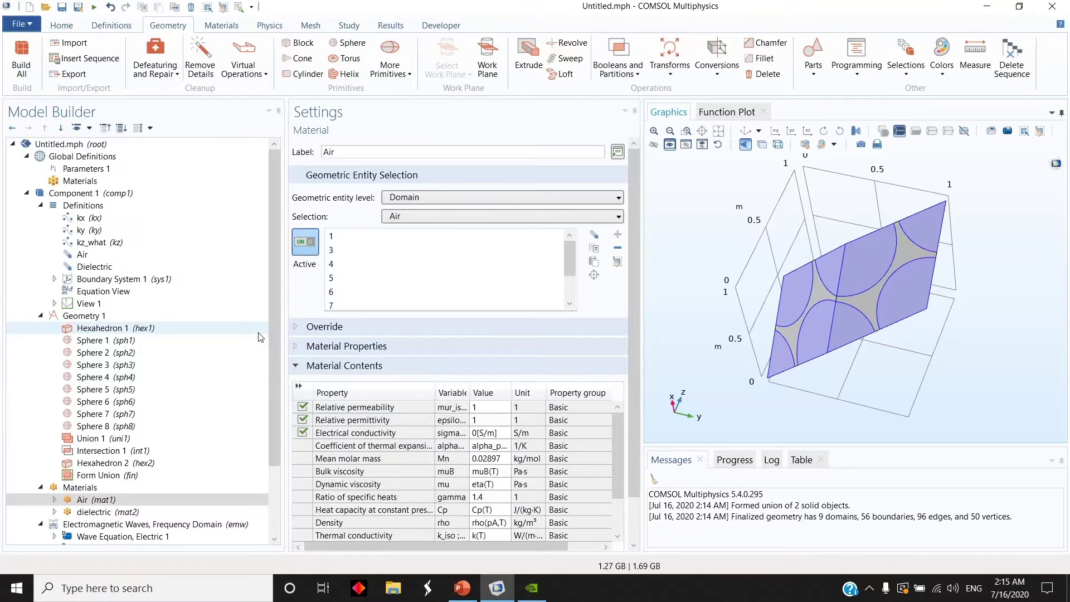
{"action": "left_click", "coordinate": [83, 205]}
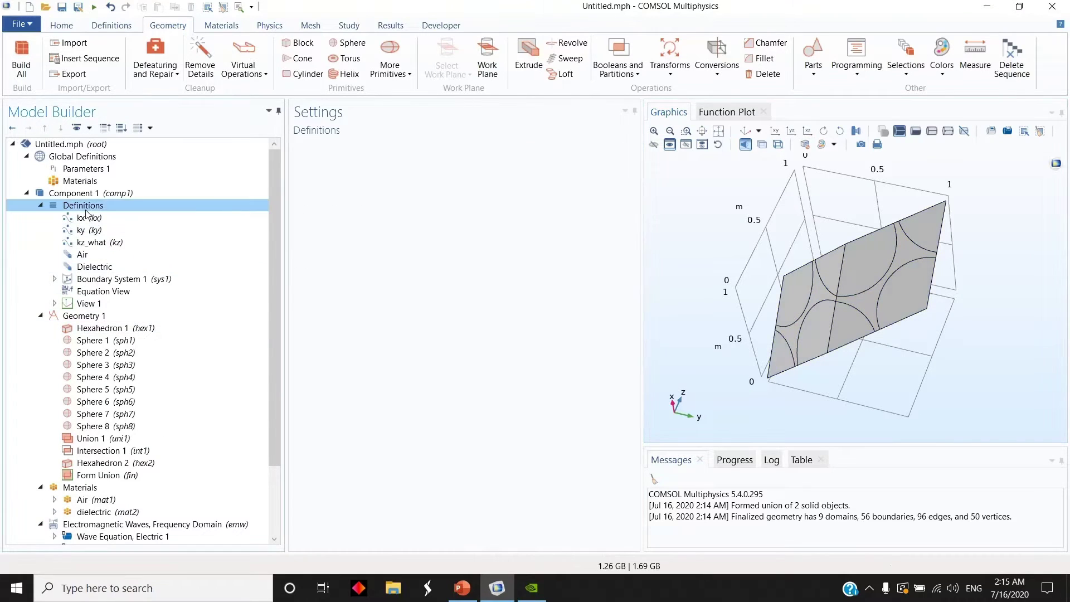
Add an explicit boundary-level selection grouped by continuous tangent
{"action": "right_click", "coordinate": [86, 213]}
{"action": "mouse_move", "coordinate": [237, 322]}
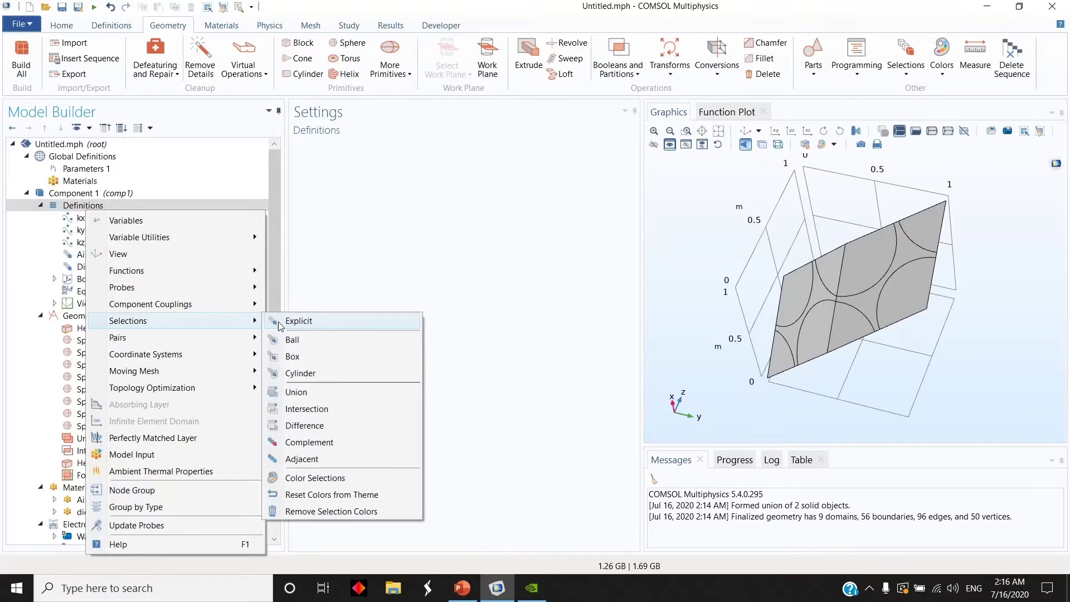
{"action": "left_click", "coordinate": [305, 325]}
{"action": "left_click_drag", "start_coordinate": [729, 339], "coordinate": [722, 301]}
{"action": "left_click", "coordinate": [437, 199]}
{"action": "left_click", "coordinate": [438, 225]}
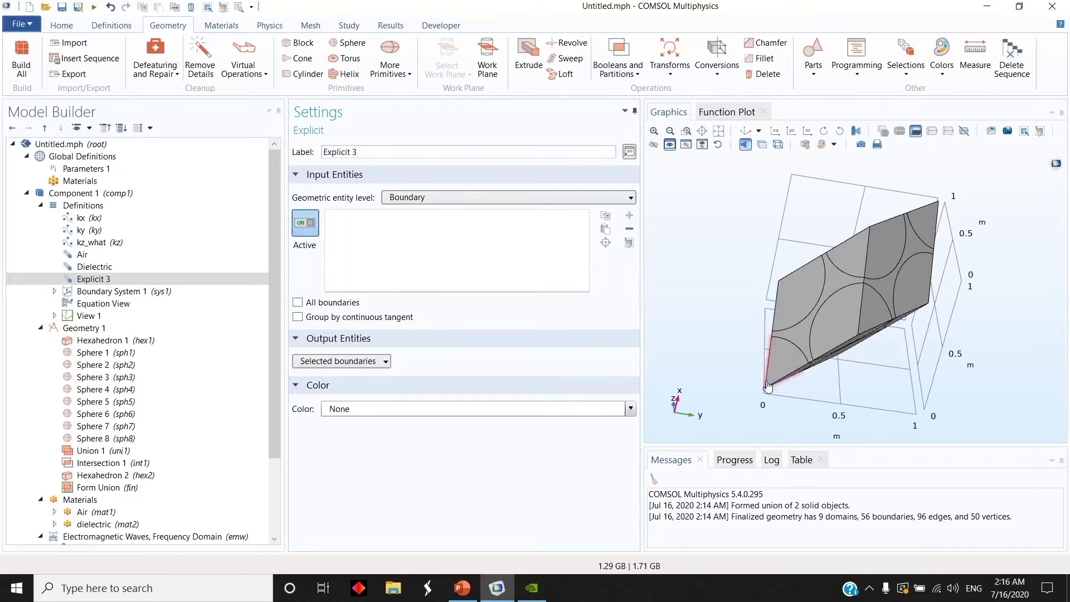
{"action": "left_click", "coordinate": [358, 317]}
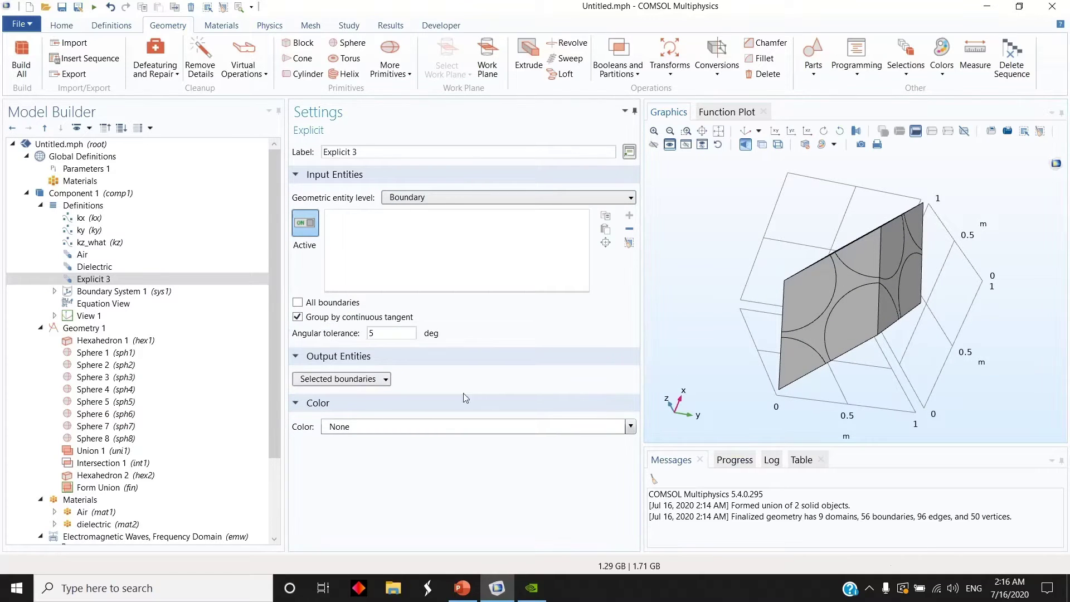
Pick one pair of opposite face groups and label the selection PBC1
{"action": "left_click", "coordinate": [813, 355]}
{"action": "left_click_drag", "start_coordinate": [878, 392], "coordinate": [841, 407]}
{"action": "left_click", "coordinate": [851, 286]}
{"action": "left_click_drag", "start_coordinate": [811, 346], "coordinate": [877, 363]}
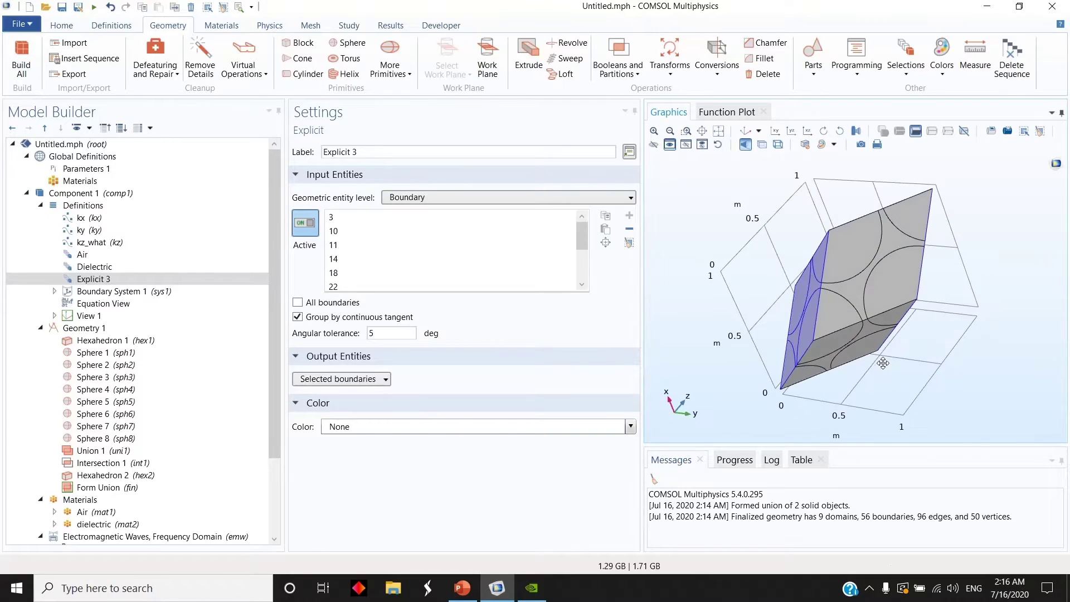
{"action": "left_click", "coordinate": [339, 165]}
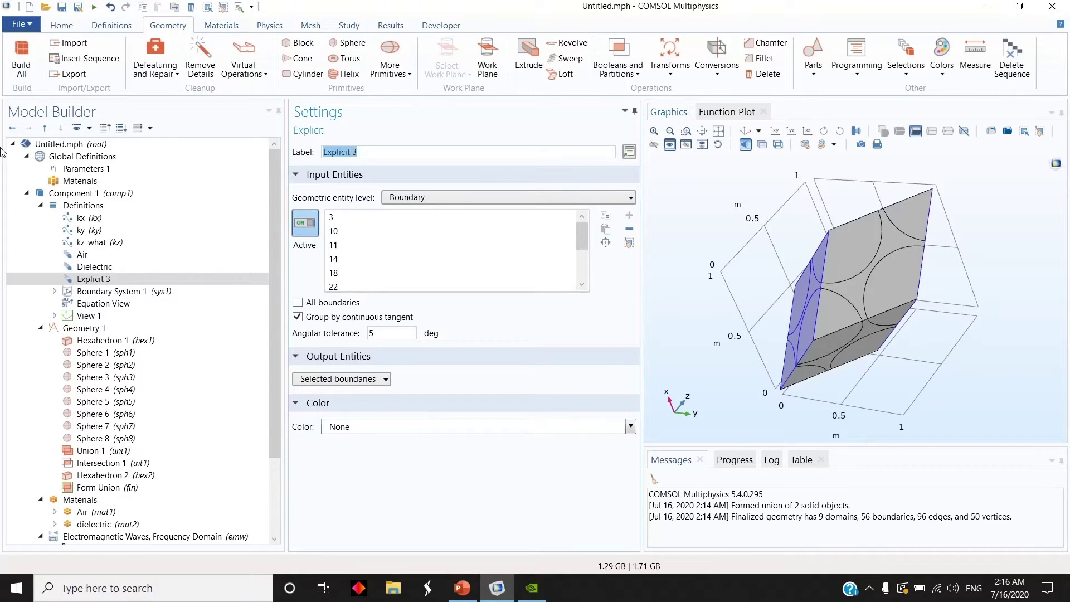
{"action": "type", "text": "PBC1"}
Duplicate the PBC1 selection twice
{"action": "right_click", "coordinate": [123, 281]}
{"action": "left_click", "coordinate": [180, 343]}
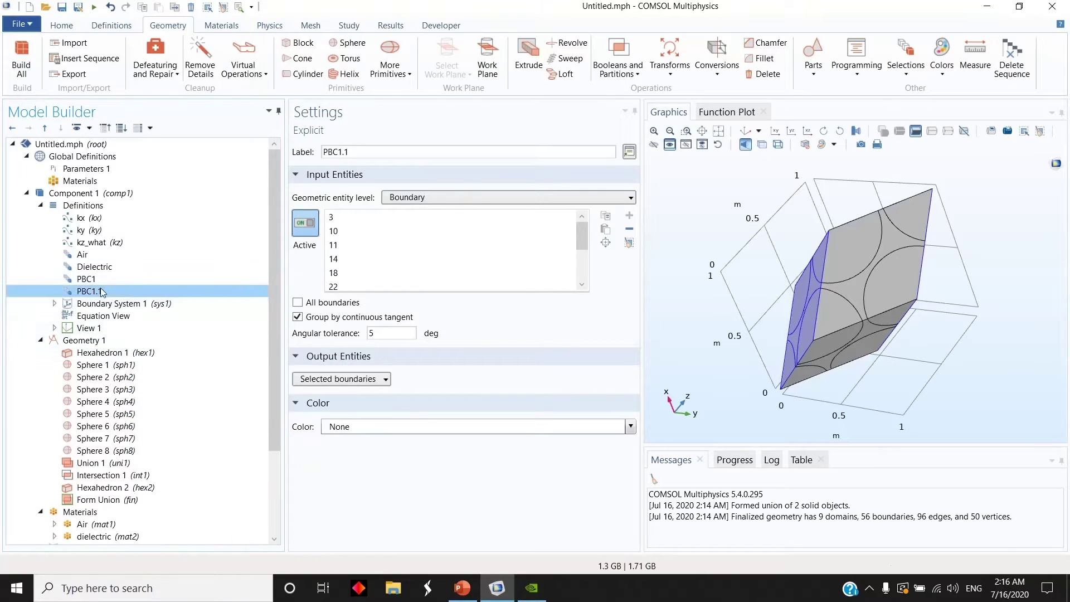
{"action": "right_click", "coordinate": [99, 290]}
{"action": "left_click", "coordinate": [133, 350]}
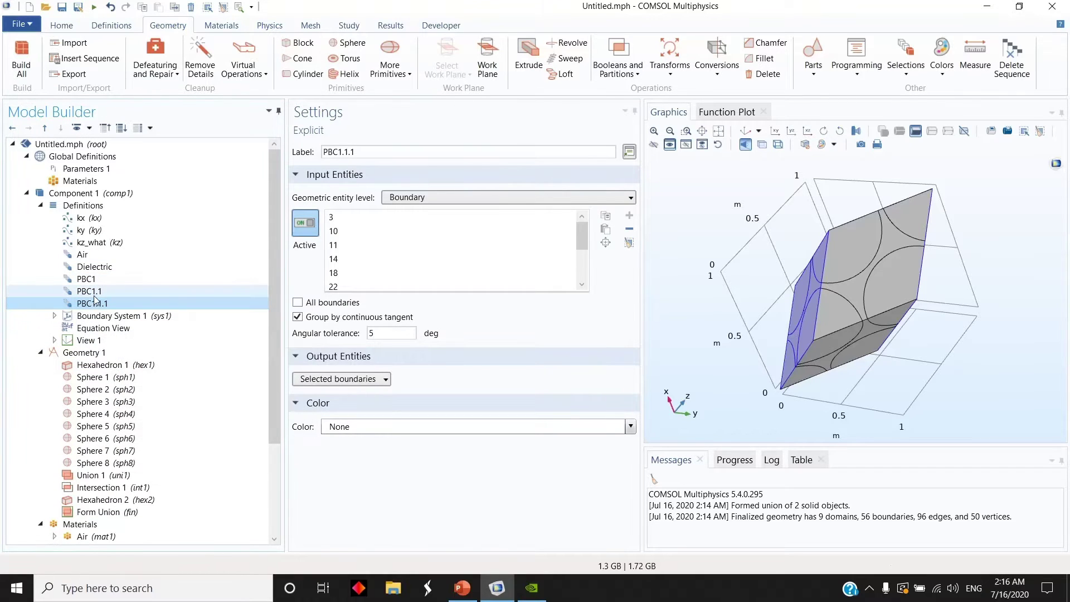
Rename the copies PBC1.1 and PBC1.1.1 to PBC2 and PBC3
{"action": "left_click", "coordinate": [89, 291]}
{"action": "left_click_drag", "start_coordinate": [362, 156], "coordinate": [135, 156]}
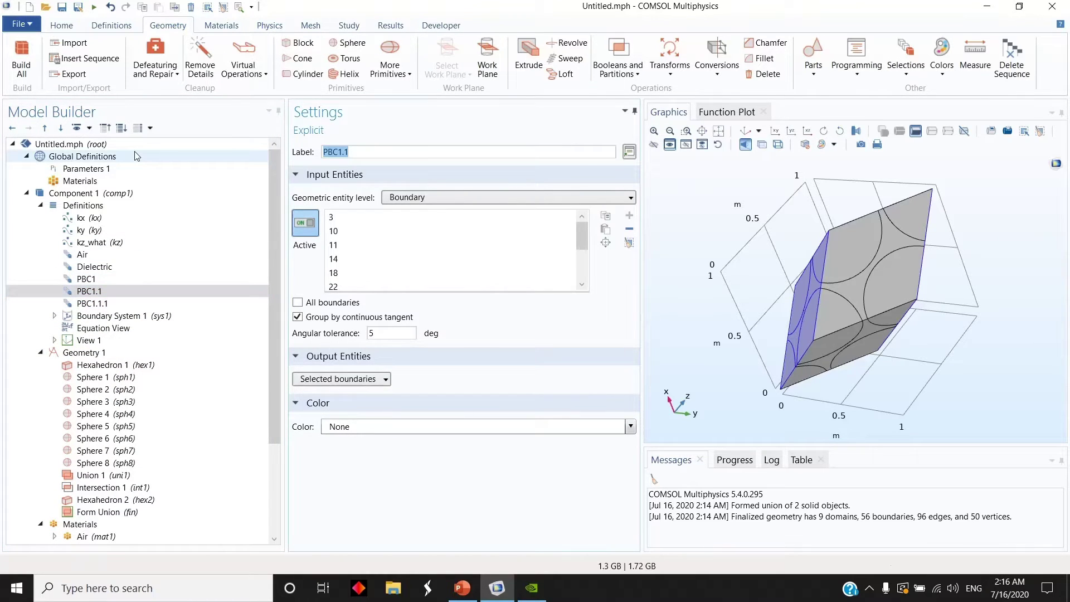
{"action": "type", "text": "P"}
{"action": "left_click", "coordinate": [106, 303]}
{"action": "left_click_drag", "start_coordinate": [396, 151], "coordinate": [170, 161]}
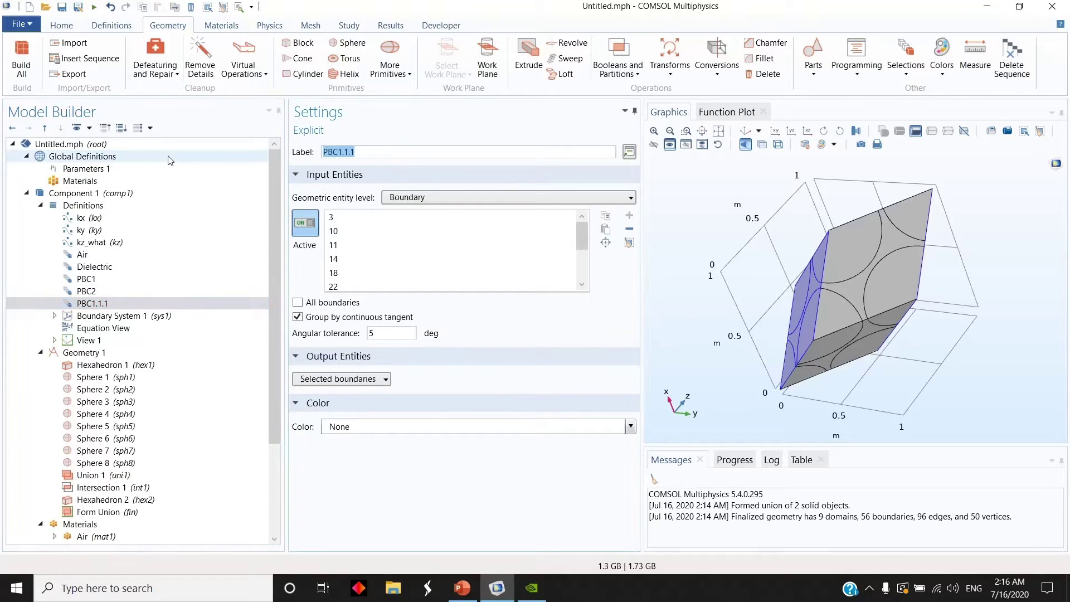
{"action": "type", "text": "PBC2"}
{"action": "left_click", "coordinate": [145, 290]}
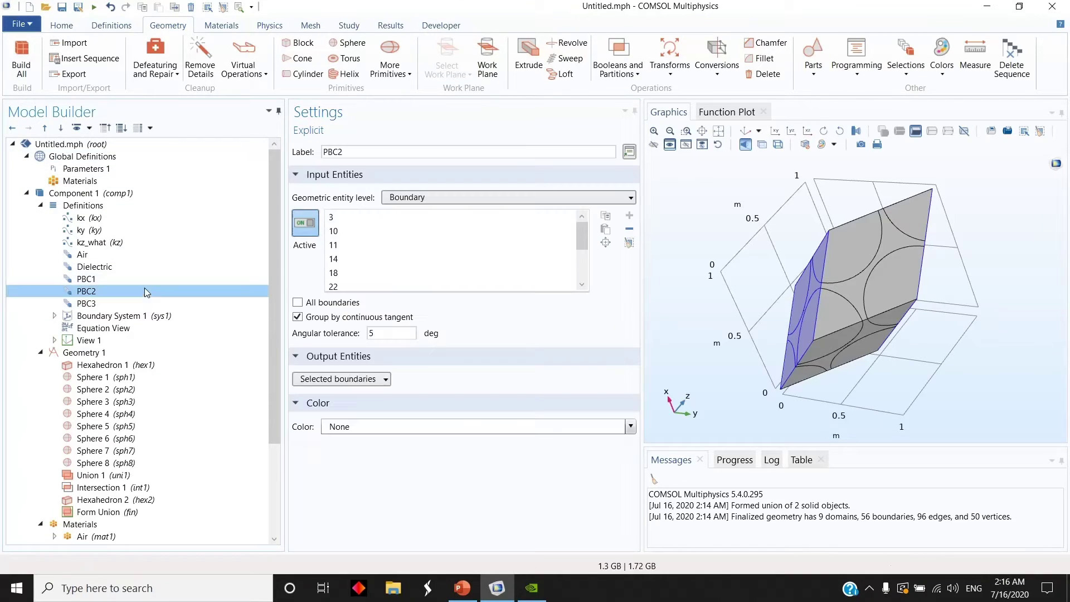
Clear PBC2's copied boundaries and select its own opposite face pair, including boundary 32
{"action": "left_click", "coordinate": [630, 243]}
{"action": "left_click", "coordinate": [853, 340]}
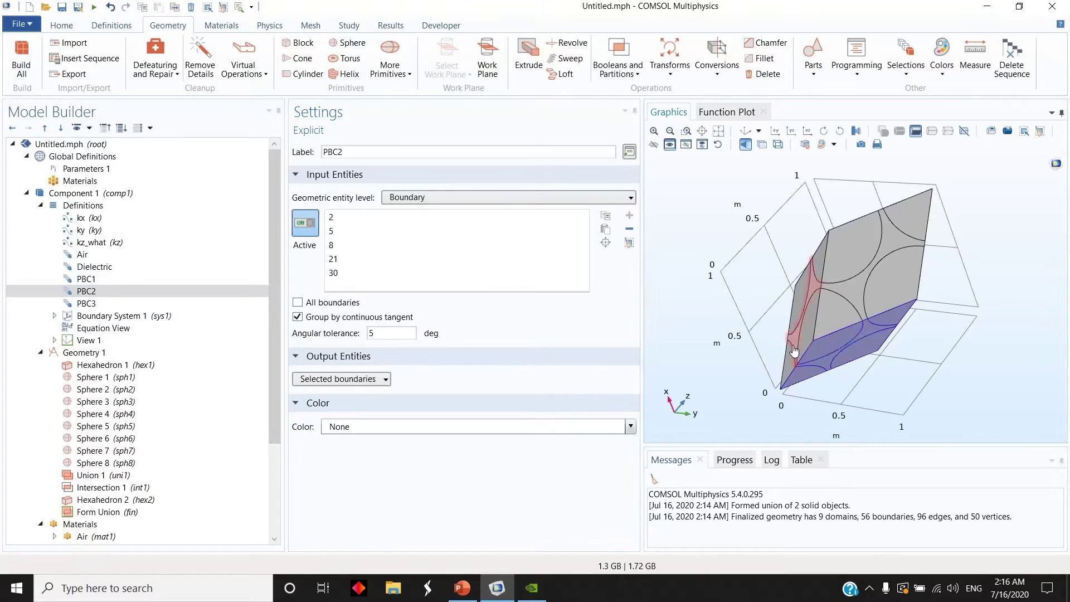
{"action": "left_click_drag", "start_coordinate": [853, 340], "coordinate": [892, 273]}
{"action": "left_click", "coordinate": [844, 251]}
Clear PBC3's boundaries and select its top and bottom face groups
{"action": "left_click", "coordinate": [87, 303]}
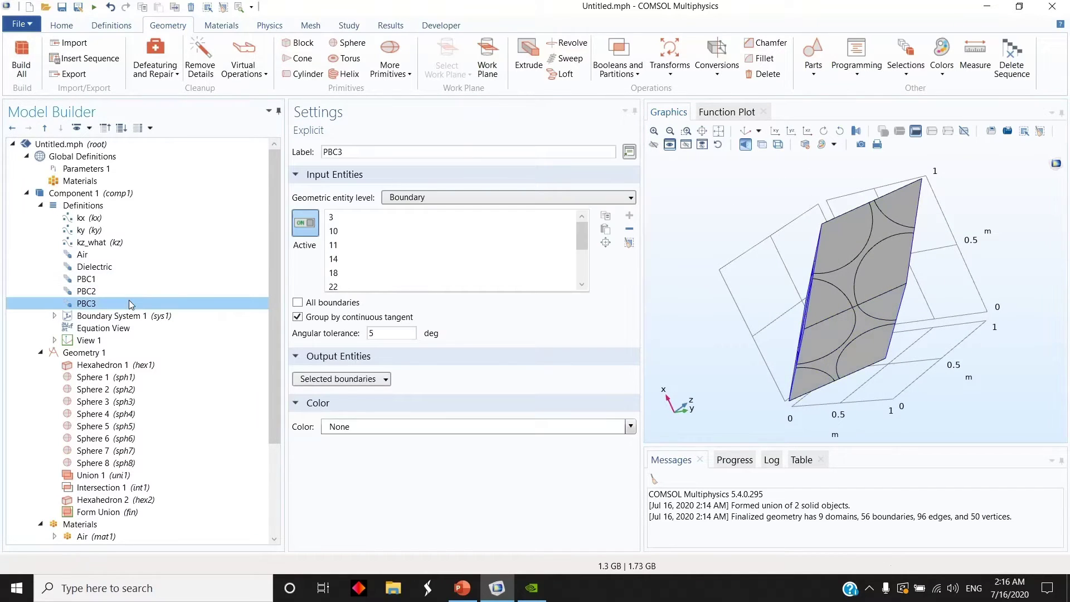
{"action": "left_click", "coordinate": [853, 246]}
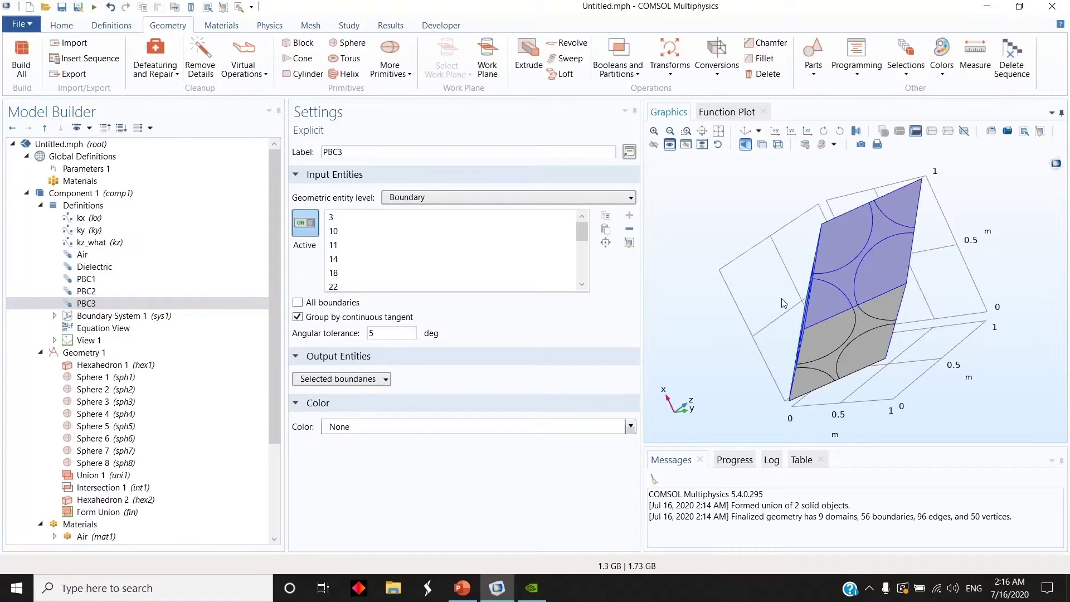
{"action": "left_click", "coordinate": [629, 243]}
{"action": "left_click", "coordinate": [850, 243]}
{"action": "left_click_drag", "start_coordinate": [850, 244], "coordinate": [843, 321]}
{"action": "left_click", "coordinate": [820, 311]}
{"action": "left_click_drag", "start_coordinate": [775, 280], "coordinate": [783, 306]}
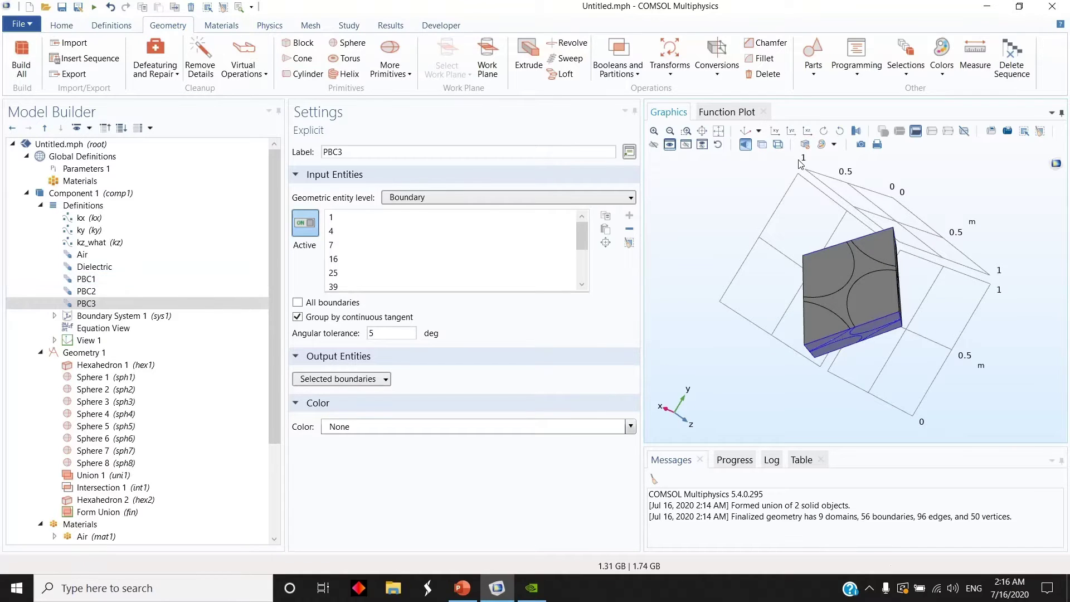
Switch the unit cell display to wireframe rendering
{"action": "left_click", "coordinate": [762, 145]}
{"action": "left_click", "coordinate": [762, 145]}
{"action": "left_click", "coordinate": [778, 145]}
{"action": "left_click_drag", "start_coordinate": [780, 167], "coordinate": [779, 255]}
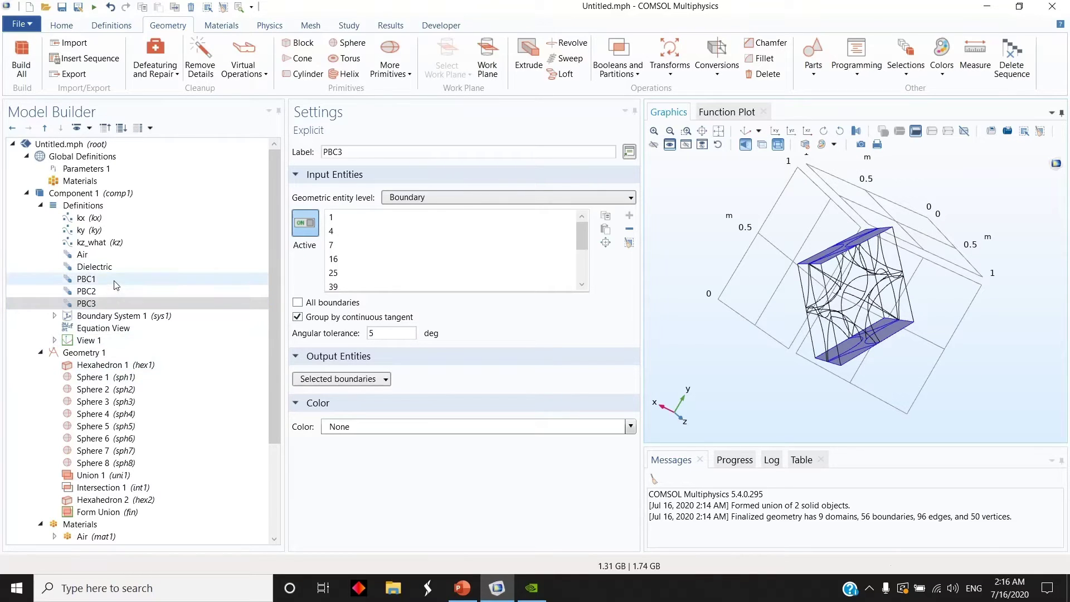
Review the faces held by PBC1, PBC2 and PBC3
{"action": "left_click", "coordinate": [86, 279]}
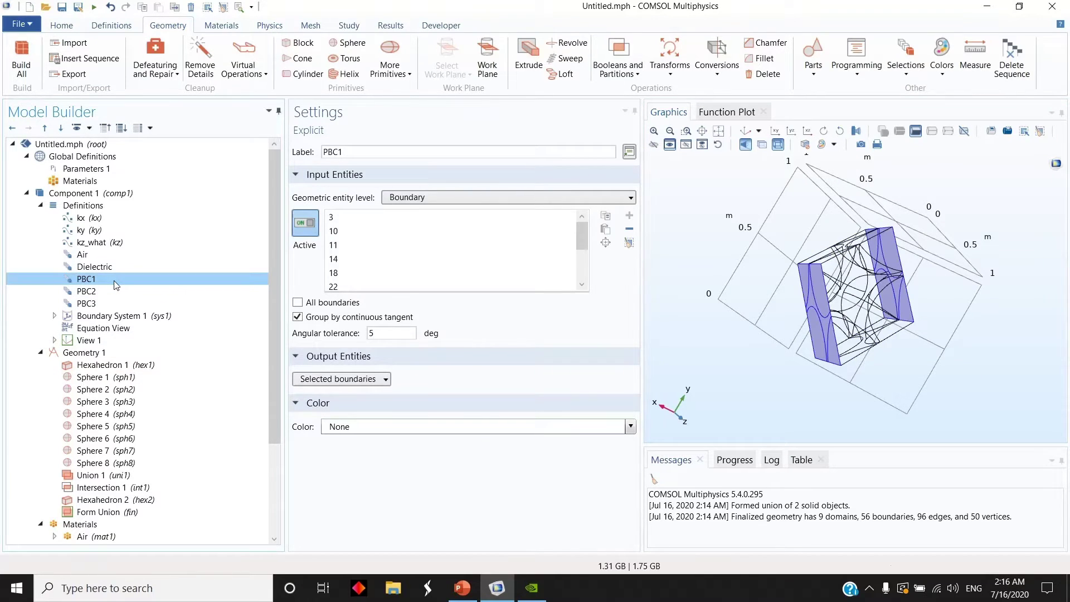
{"action": "left_click_drag", "start_coordinate": [745, 315], "coordinate": [764, 349]}
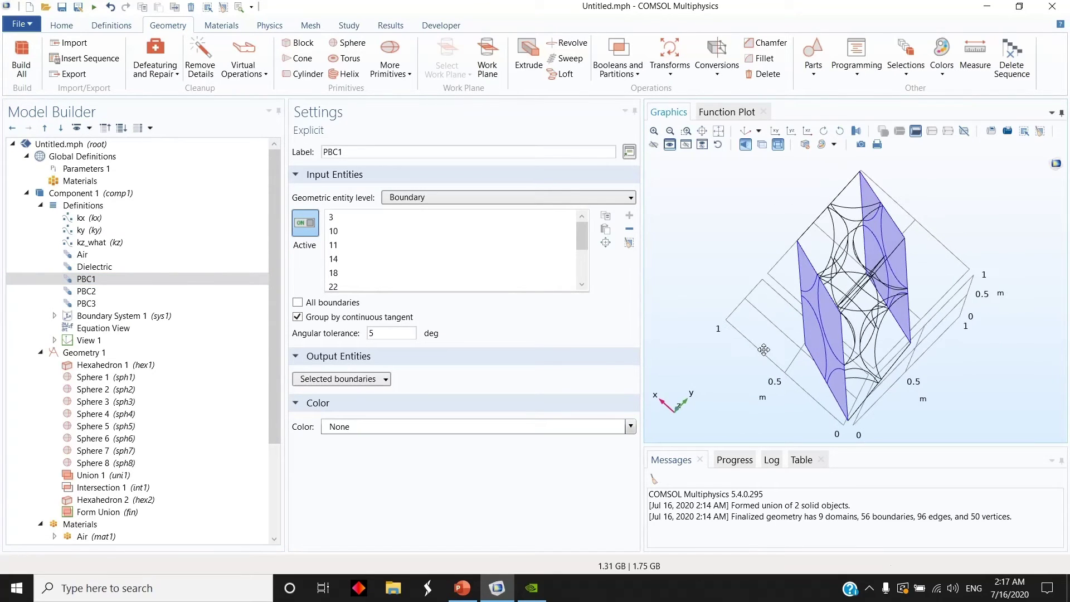
{"action": "left_click", "coordinate": [86, 291]}
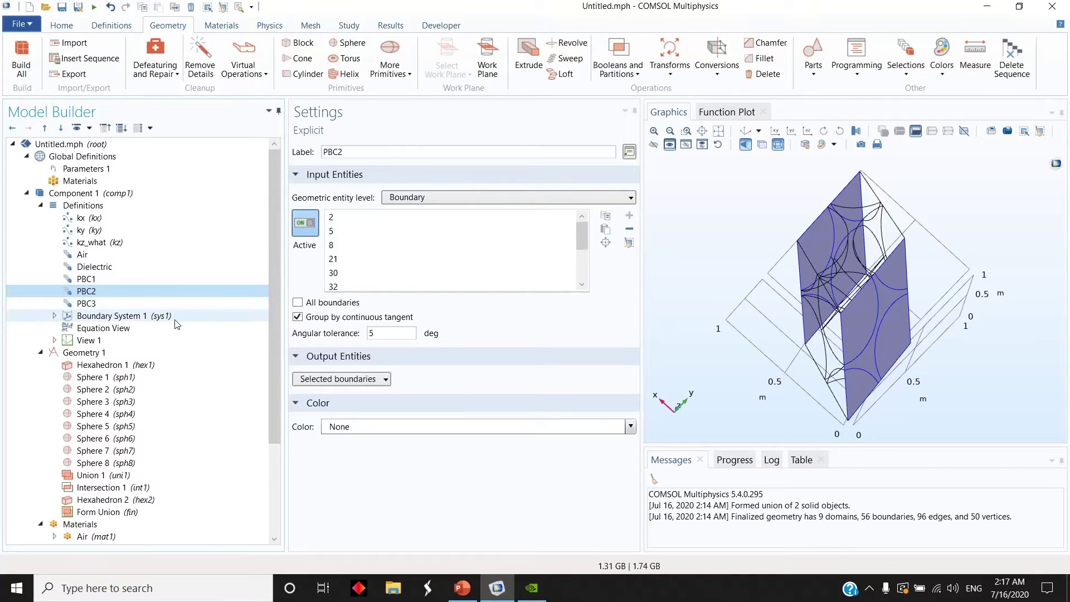
{"action": "left_click", "coordinate": [162, 304]}
{"action": "left_click_drag", "start_coordinate": [859, 390], "coordinate": [765, 349]}
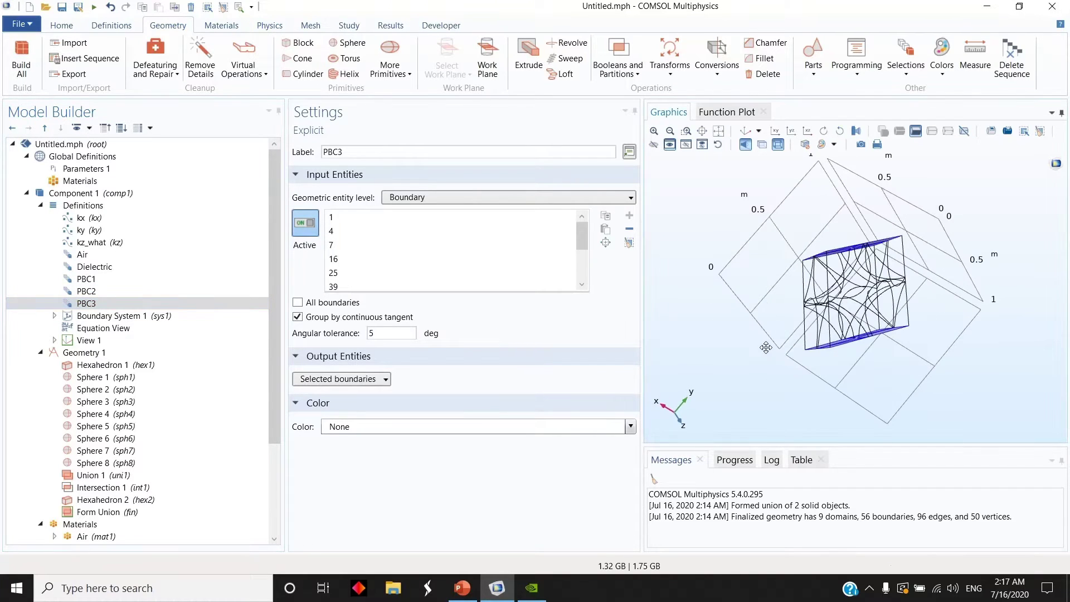
{"action": "scroll", "coordinate": [159, 334], "scroll_direction": "down", "scroll_amount": 4}
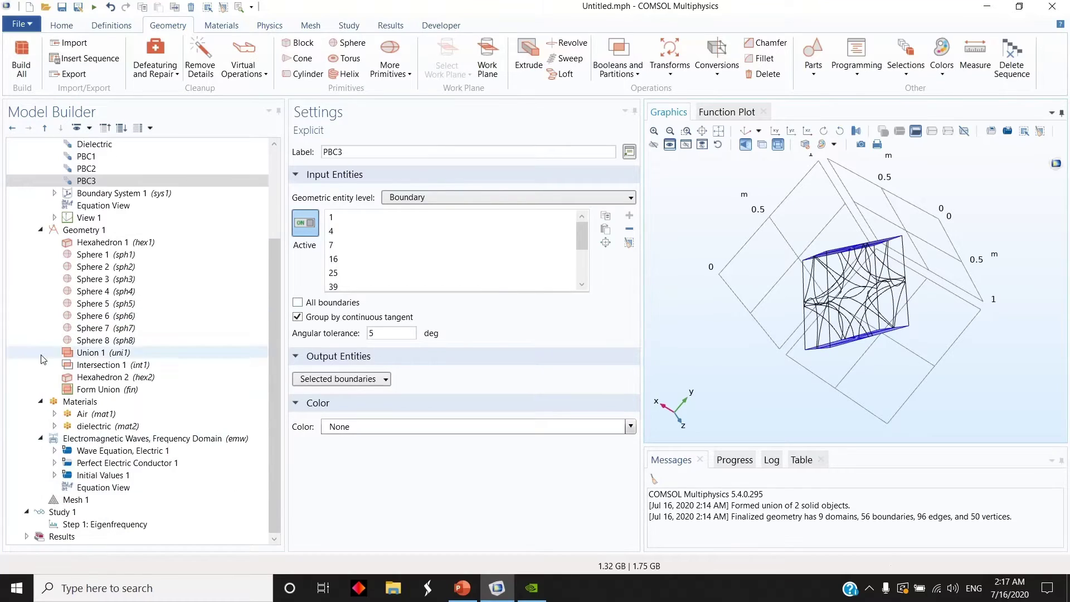
Add a Periodic Condition to Electromagnetic Waves, Frequency Domain
{"action": "left_click", "coordinate": [91, 439]}
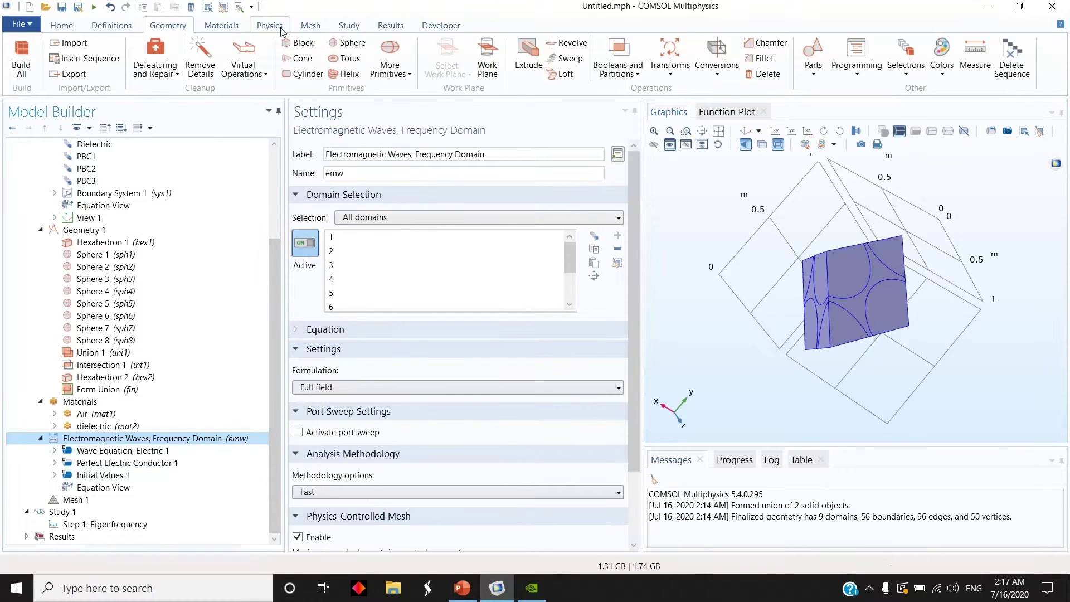
{"action": "left_click", "coordinate": [269, 26]}
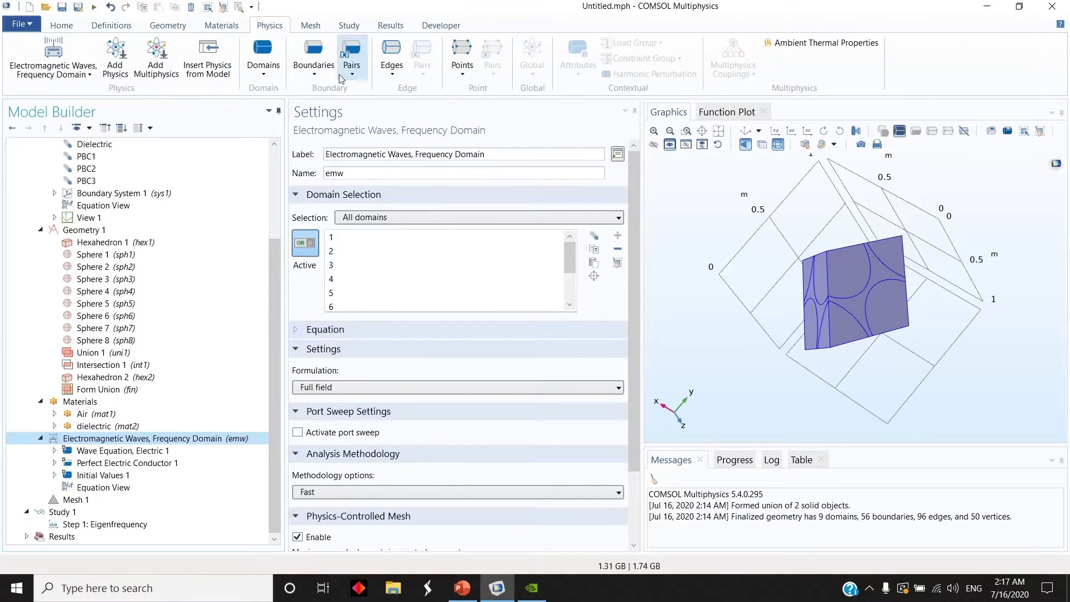
{"action": "left_click", "coordinate": [314, 56]}
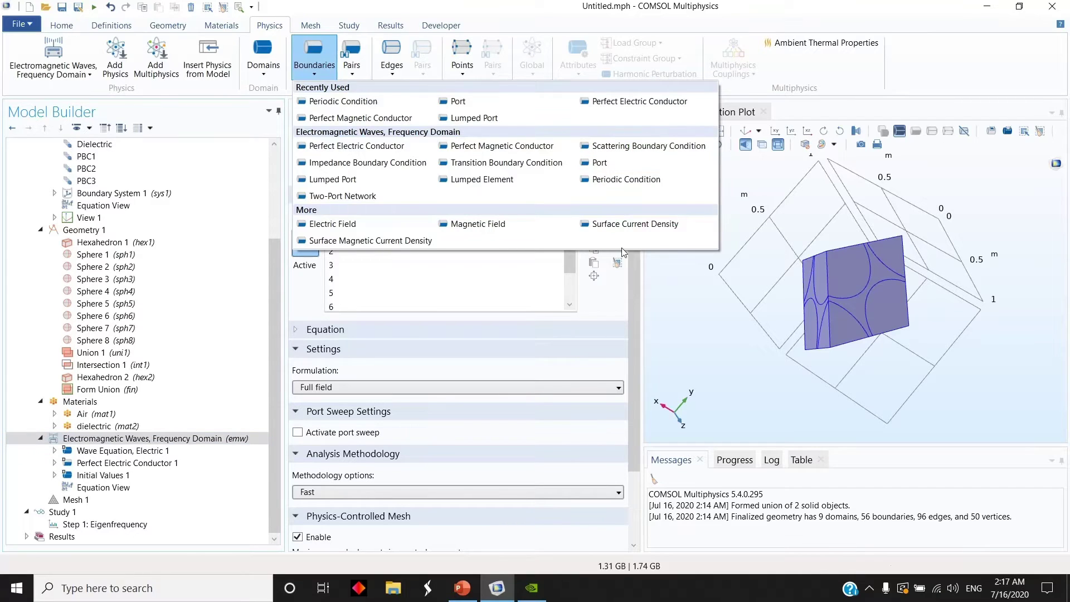
{"action": "left_click", "coordinate": [623, 180]}
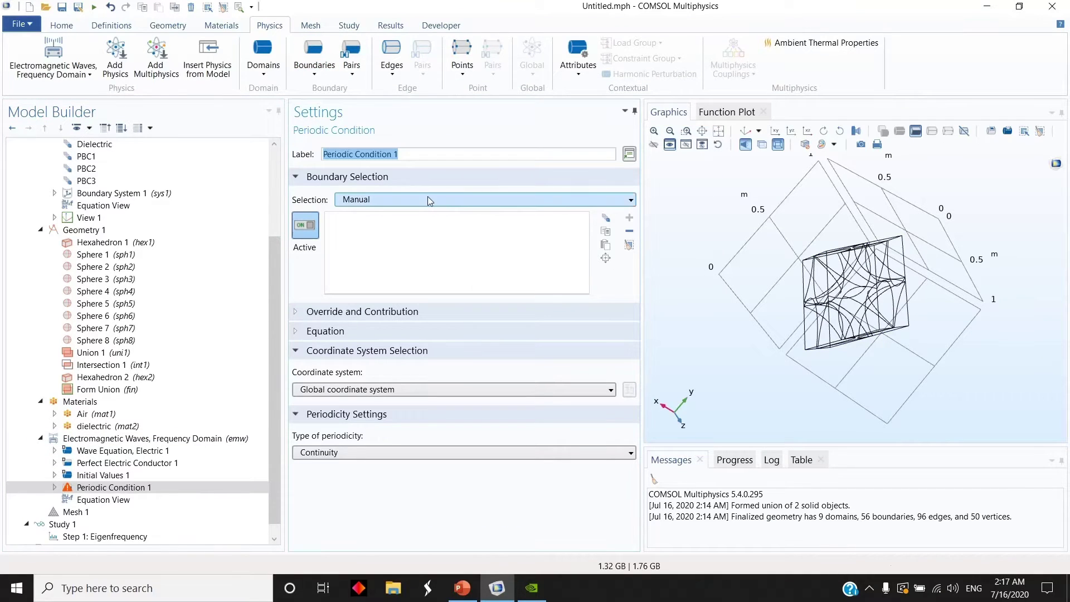
Duplicate the periodic condition twice to create Periodic Conditions 2 and 3
{"action": "right_click", "coordinate": [137, 487]}
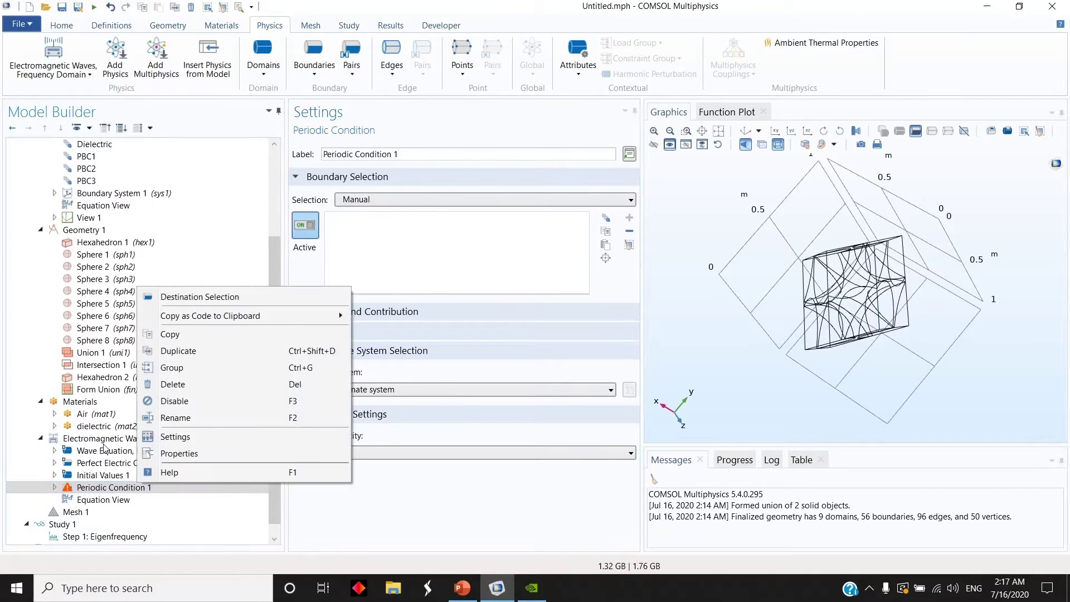
{"action": "left_click", "coordinate": [173, 350]}
{"action": "right_click", "coordinate": [113, 500]}
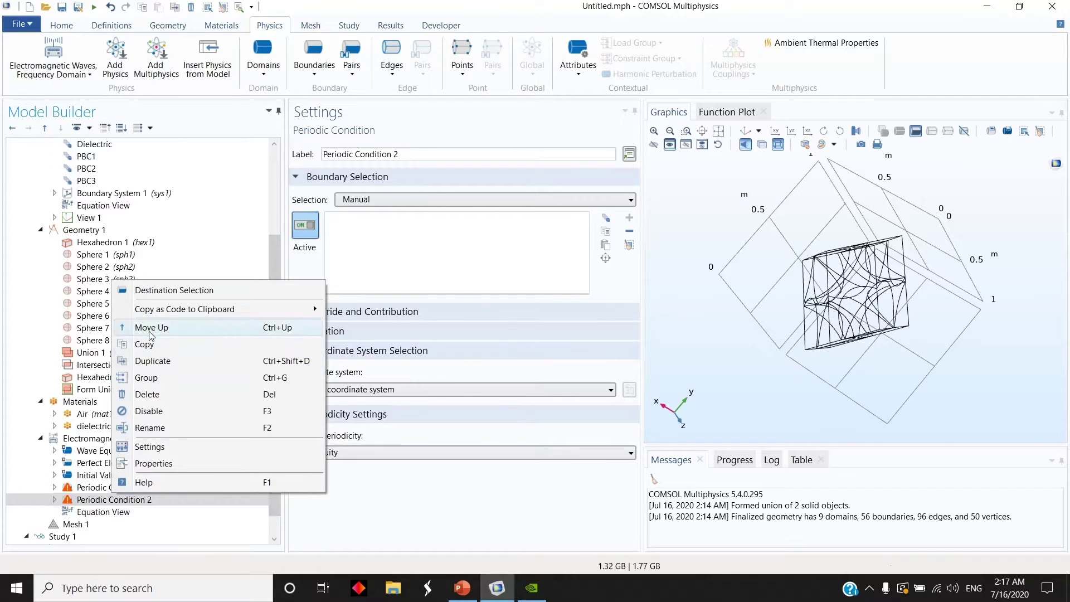
{"action": "left_click", "coordinate": [159, 361]}
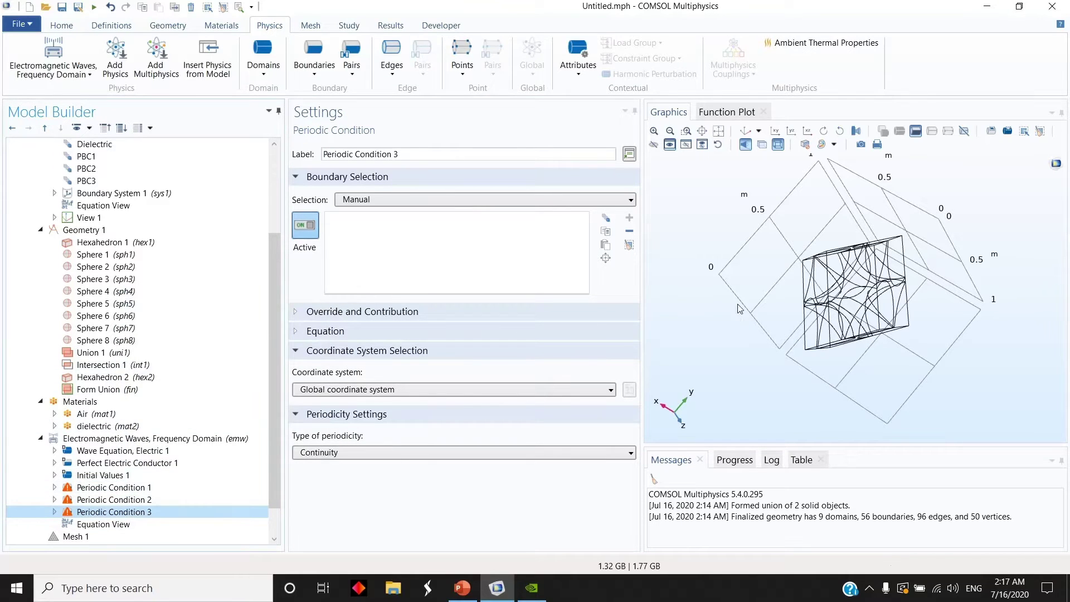
{"action": "left_click_drag", "start_coordinate": [743, 290], "coordinate": [802, 240]}
Choose PBC1, PBC2 and PBC3 as the boundary selections of Periodic Conditions 1, 2 and 3
{"action": "left_click", "coordinate": [112, 487]}
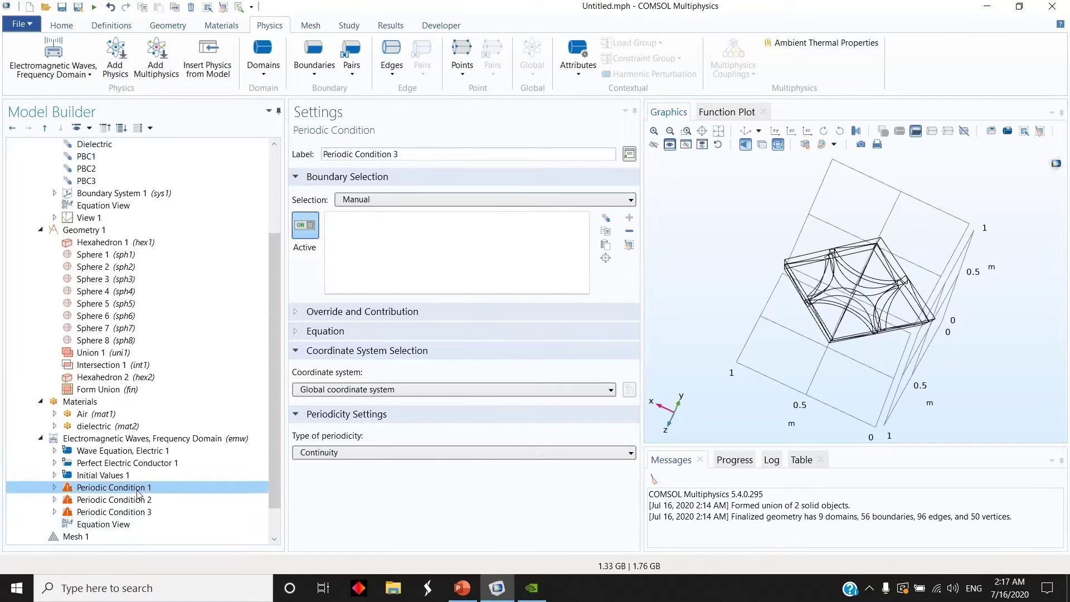
{"action": "left_click", "coordinate": [390, 199]}
{"action": "left_click", "coordinate": [376, 243]}
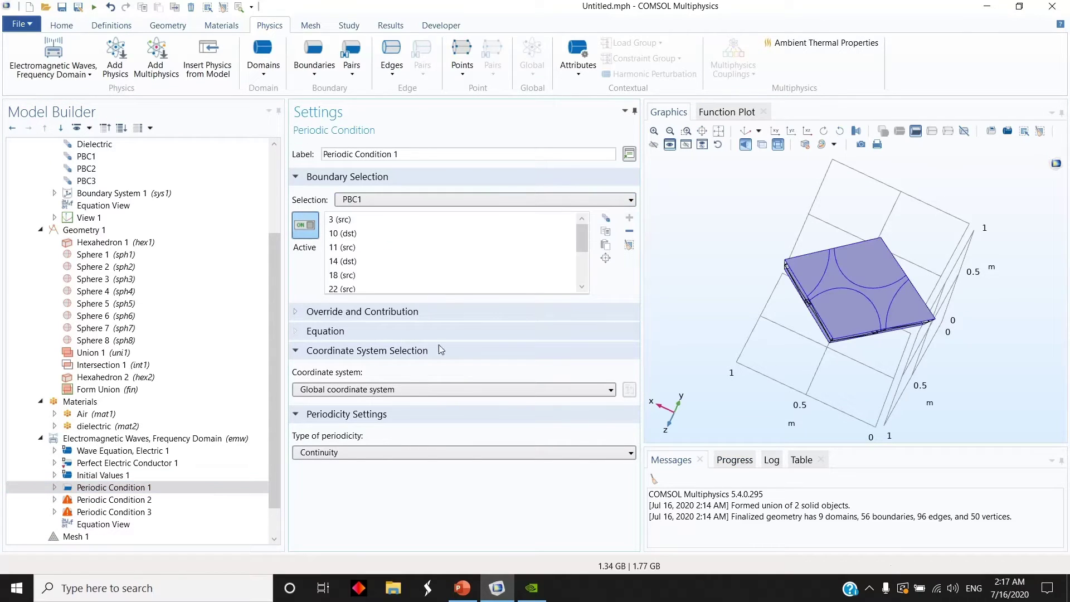
{"action": "left_click", "coordinate": [195, 500]}
{"action": "left_click", "coordinate": [417, 200]}
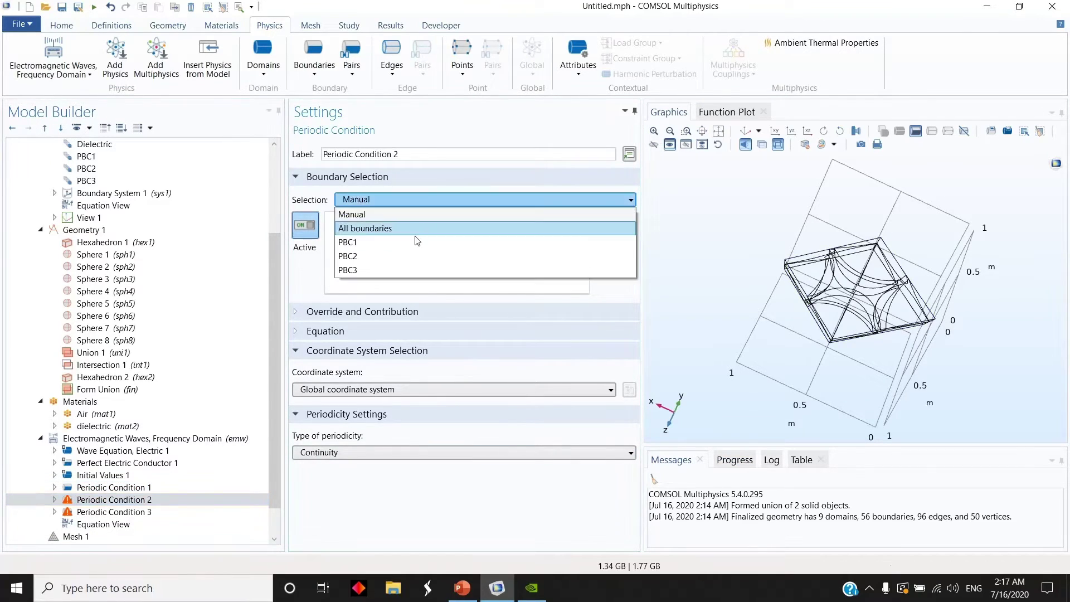
{"action": "left_click", "coordinate": [409, 256]}
{"action": "left_click", "coordinate": [144, 513]}
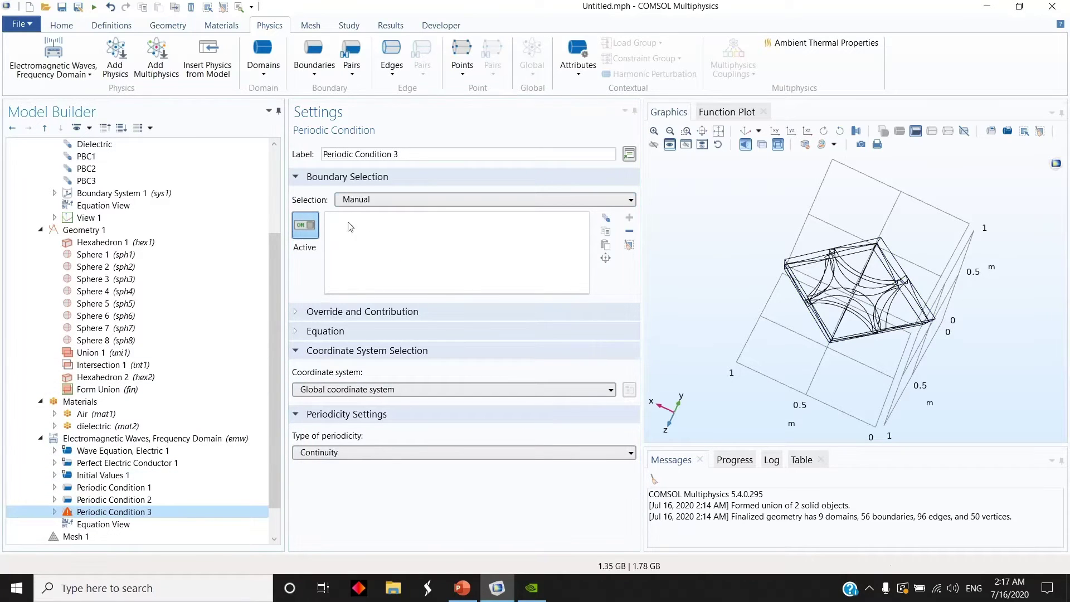
{"action": "left_click", "coordinate": [390, 200]}
{"action": "left_click", "coordinate": [381, 272]}
{"action": "left_click_drag", "start_coordinate": [764, 326], "coordinate": [802, 310]}
{"action": "left_click", "coordinate": [139, 488]}
Make Periodic Condition 1 Floquet periodic with k-vector kx(k), ky(k), kz(k)
{"action": "left_click", "coordinate": [385, 453]}
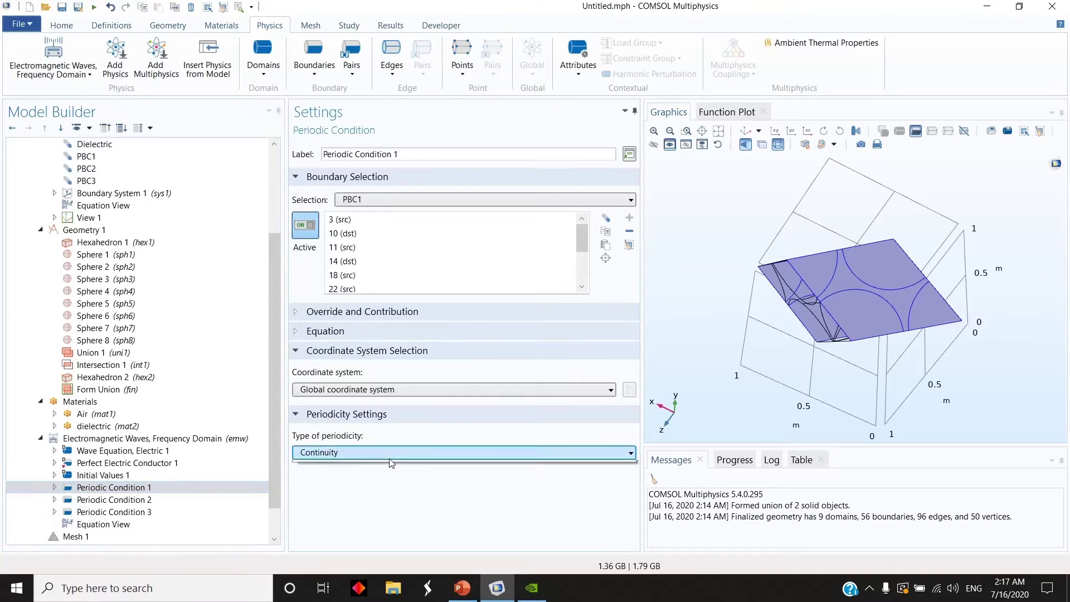
{"action": "left_click", "coordinate": [379, 491]}
{"action": "left_click", "coordinate": [347, 507]}
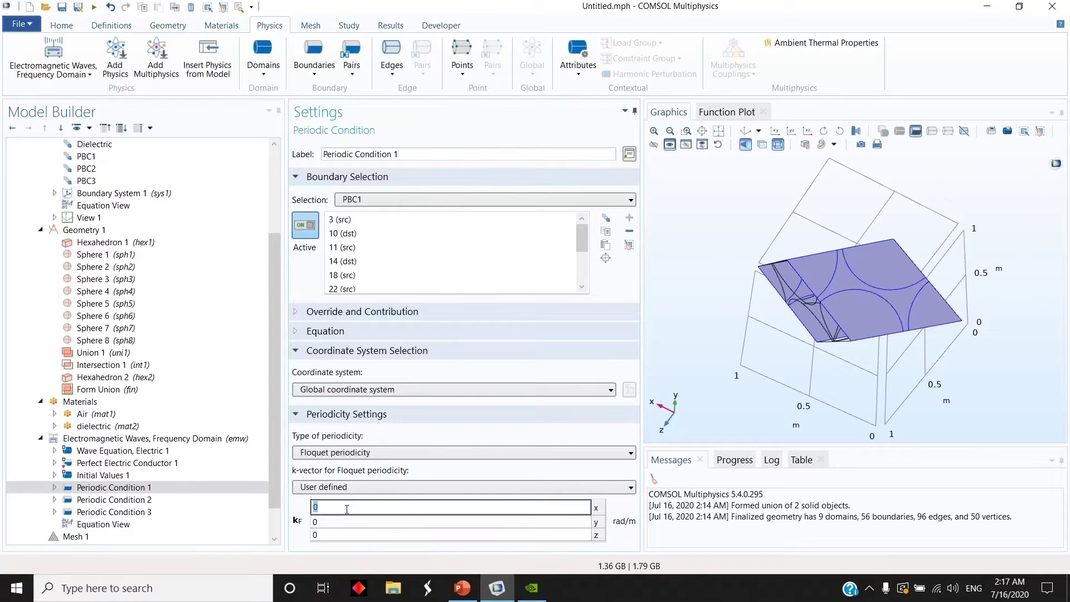
{"action": "type", "text": "kx(k"}
{"action": "key", "text": "Tab"}
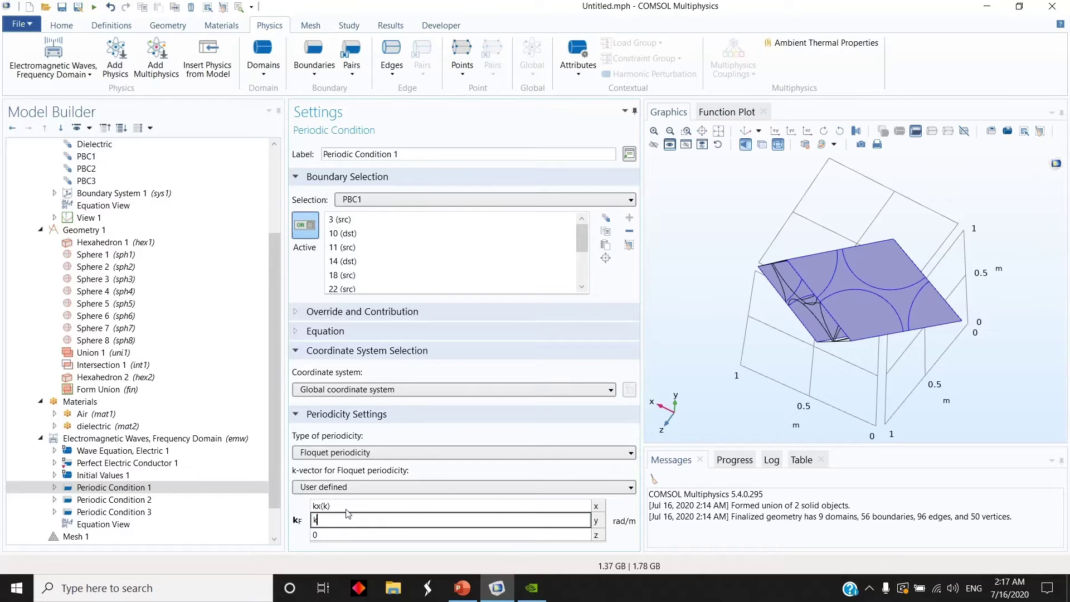
{"action": "type", "text": "ky(k)"}
{"action": "key", "text": "Tab"}
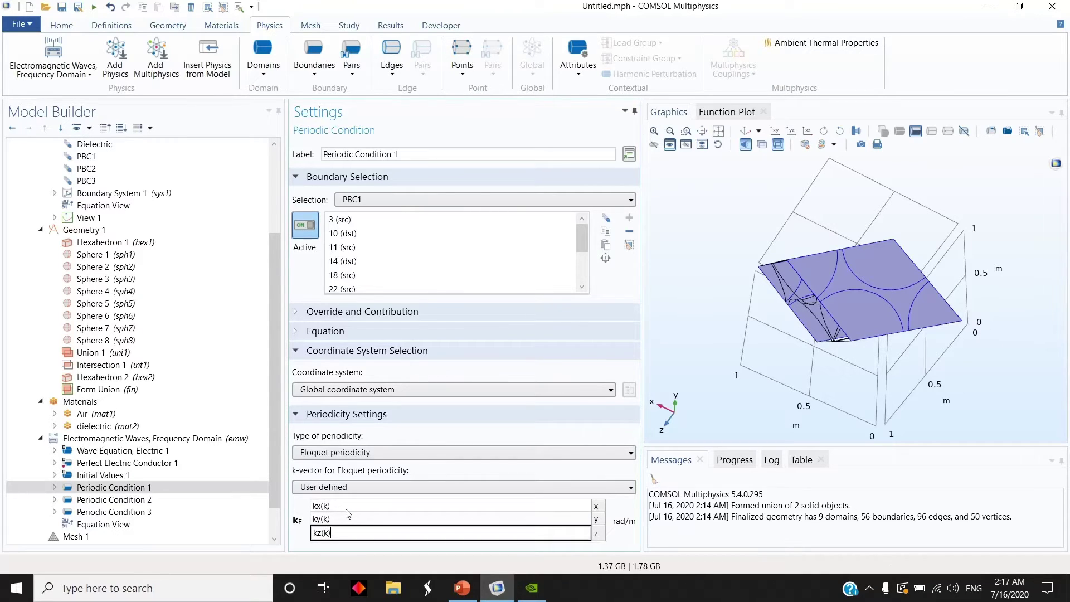
{"action": "type", "text": "kz(k)"}
Give Periodic Condition 2 Floquet periodicity using the same kx(k), ky(k), kz(k) components
{"action": "left_click", "coordinate": [139, 499]}
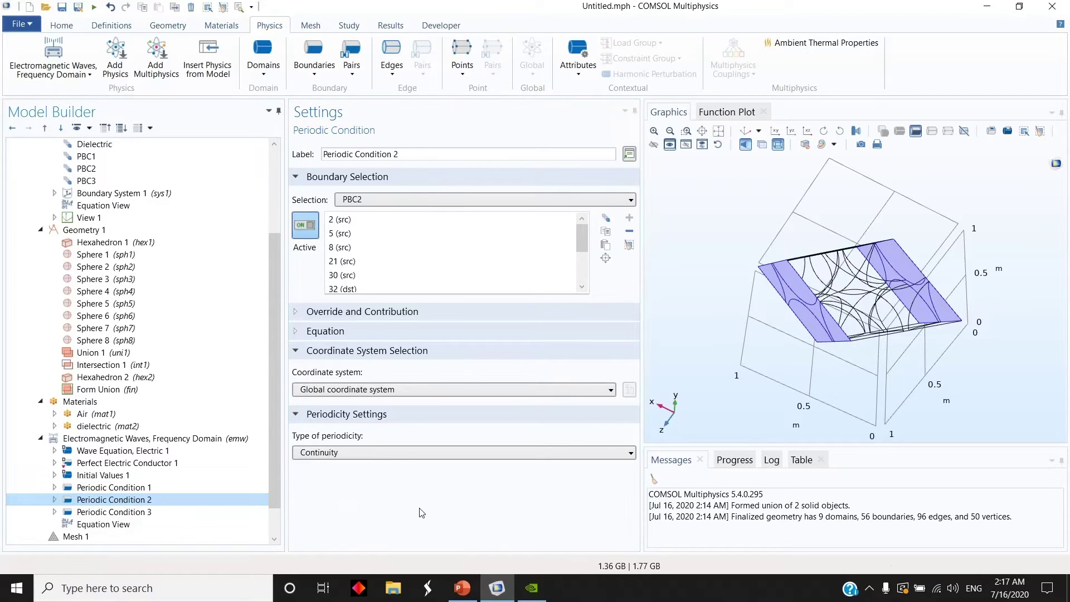
{"action": "left_click", "coordinate": [399, 455]}
{"action": "left_click", "coordinate": [385, 496]}
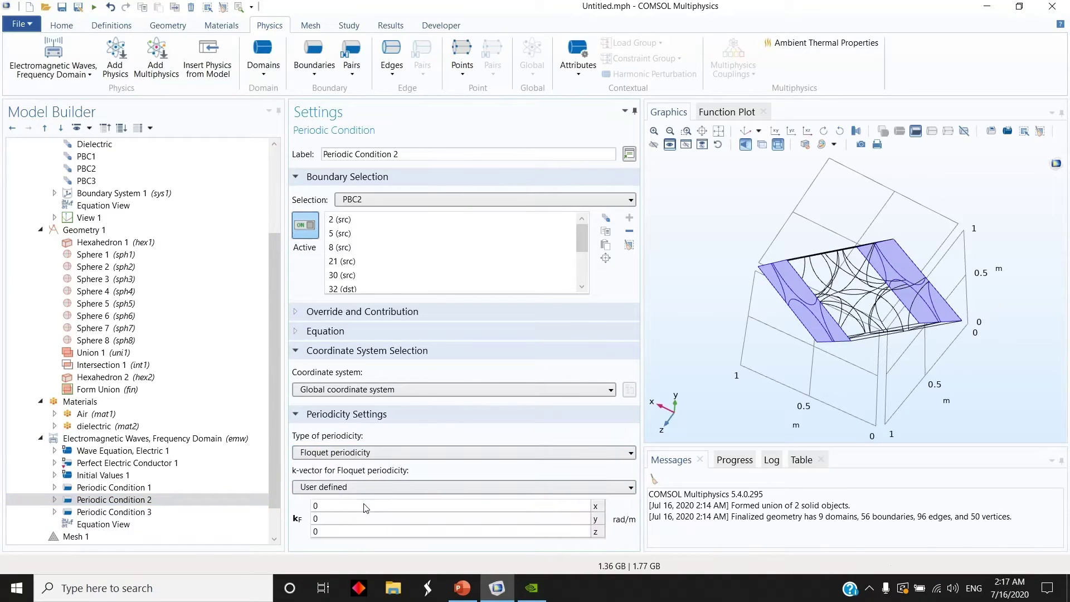
{"action": "left_click", "coordinate": [365, 506]}
{"action": "type", "text": "kx(k"}
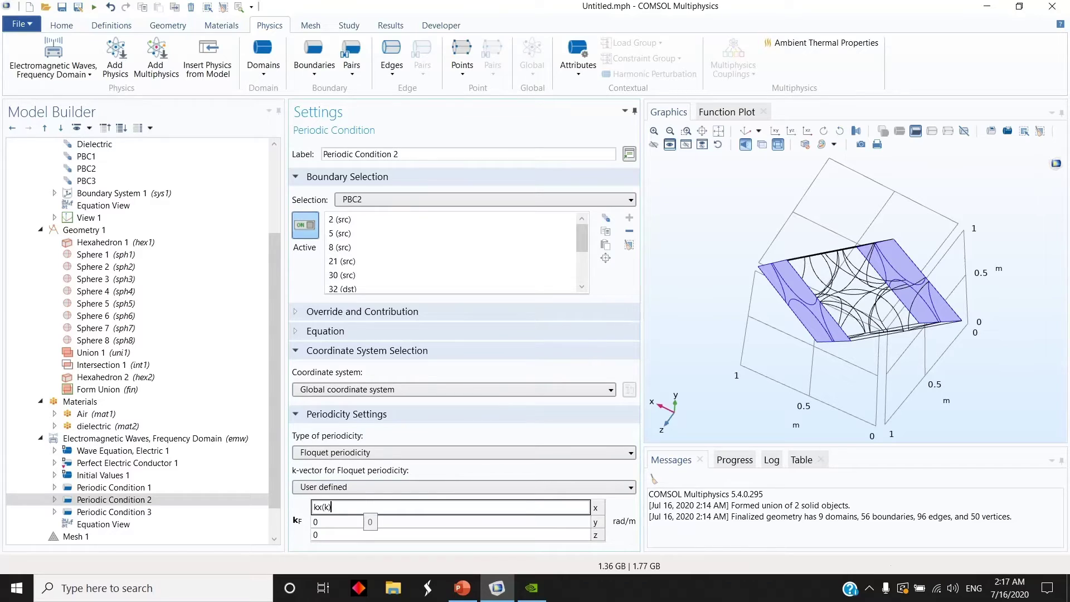
{"action": "key", "text": "Tab"}
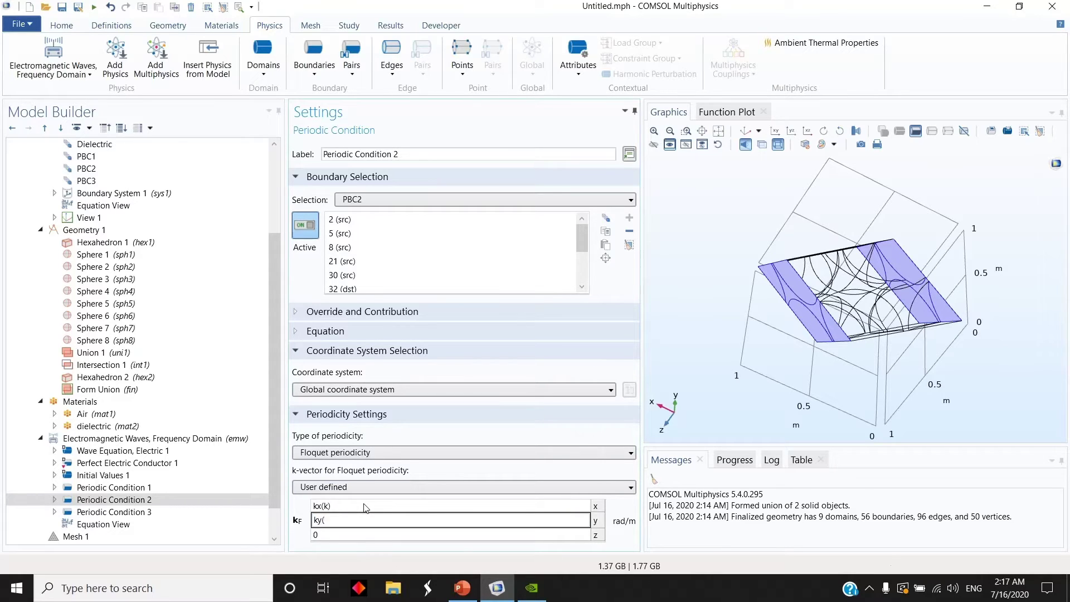
{"action": "key", "text": "Tab"}
{"action": "type", "text": "k"}
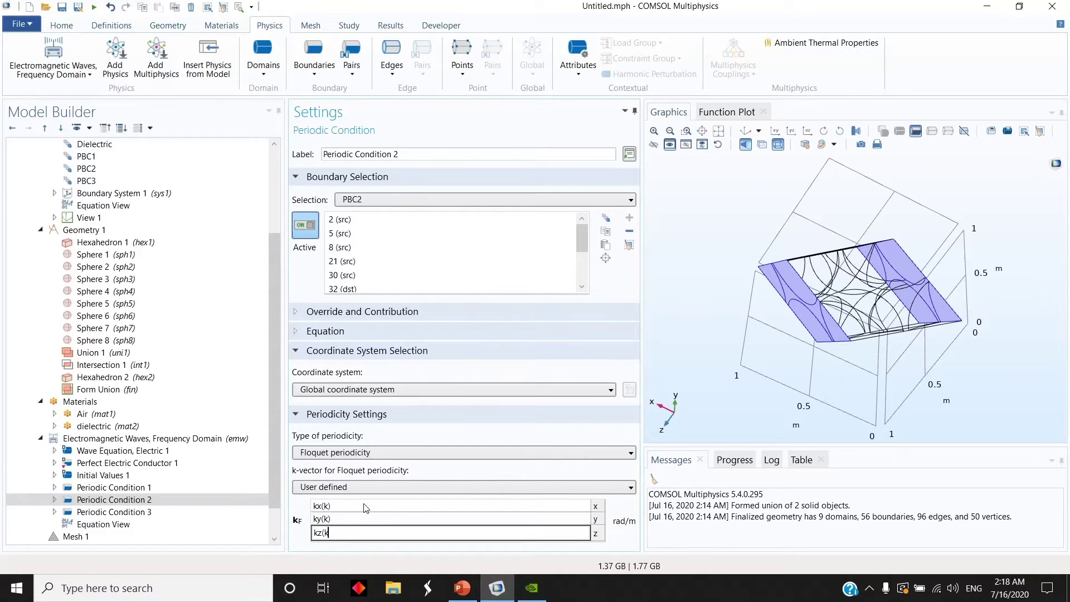
Set Periodic Condition 3 to Floquet periodicity with kx(k), ky(k), kz(k)
{"action": "left_click", "coordinate": [115, 512]}
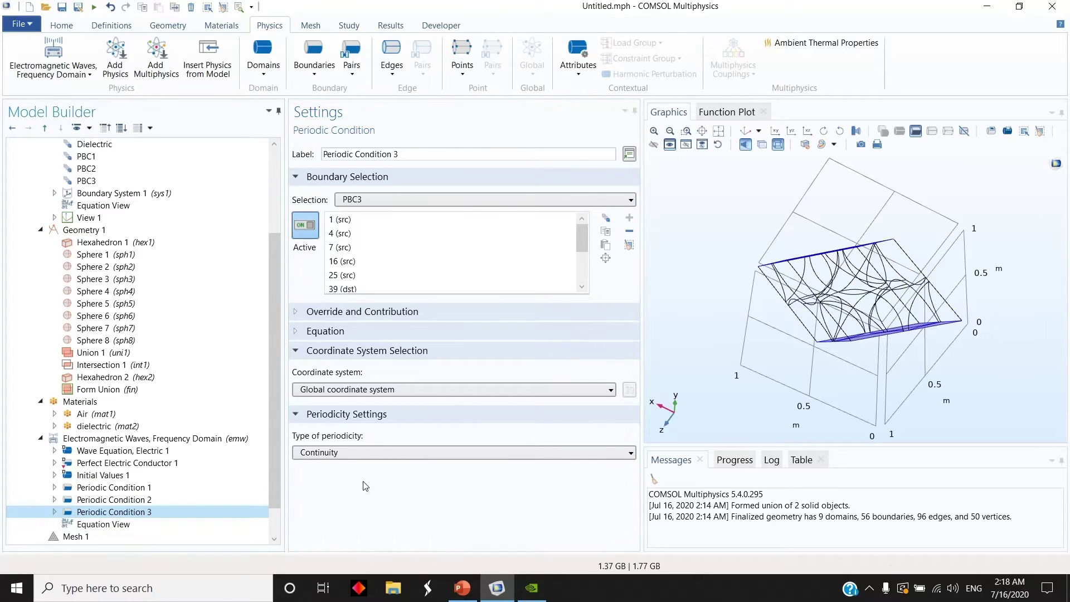
{"action": "left_click", "coordinate": [339, 453]}
{"action": "left_click", "coordinate": [340, 493]}
{"action": "double_click", "coordinate": [349, 506]}
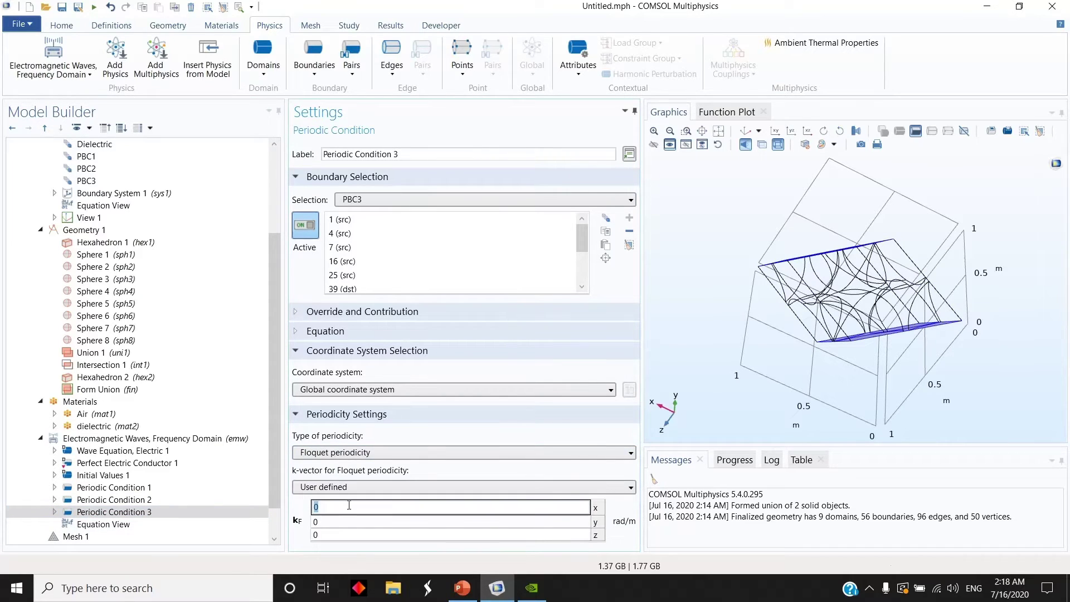
{"action": "type", "text": "kx(k"}
{"action": "key", "text": "Tab"}
{"action": "type", "text": "k"}
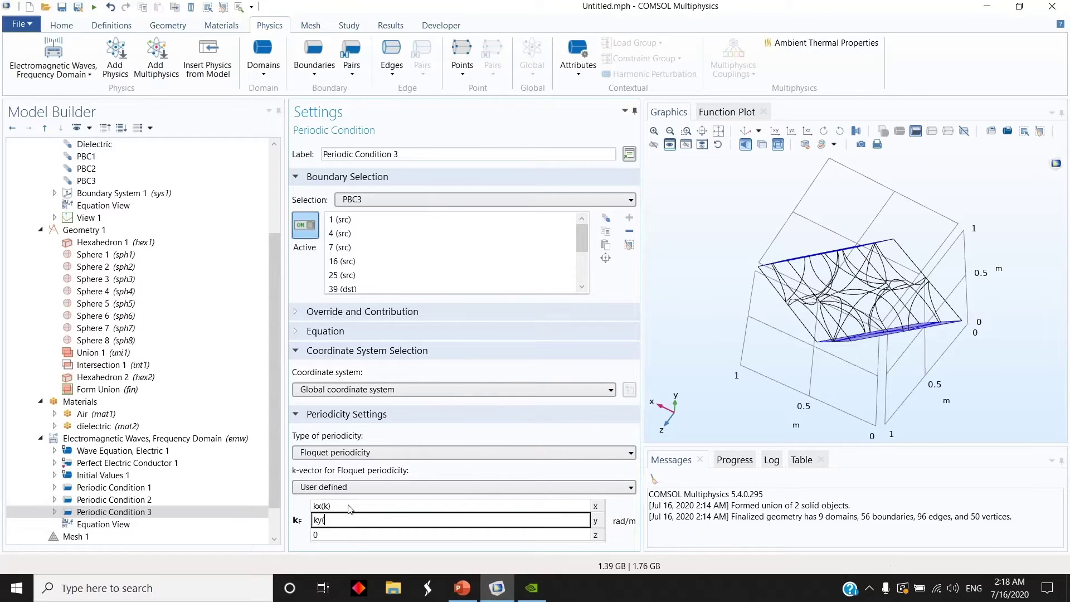
{"action": "type", "text": "y(k)"}
{"action": "key", "text": "Tab"}
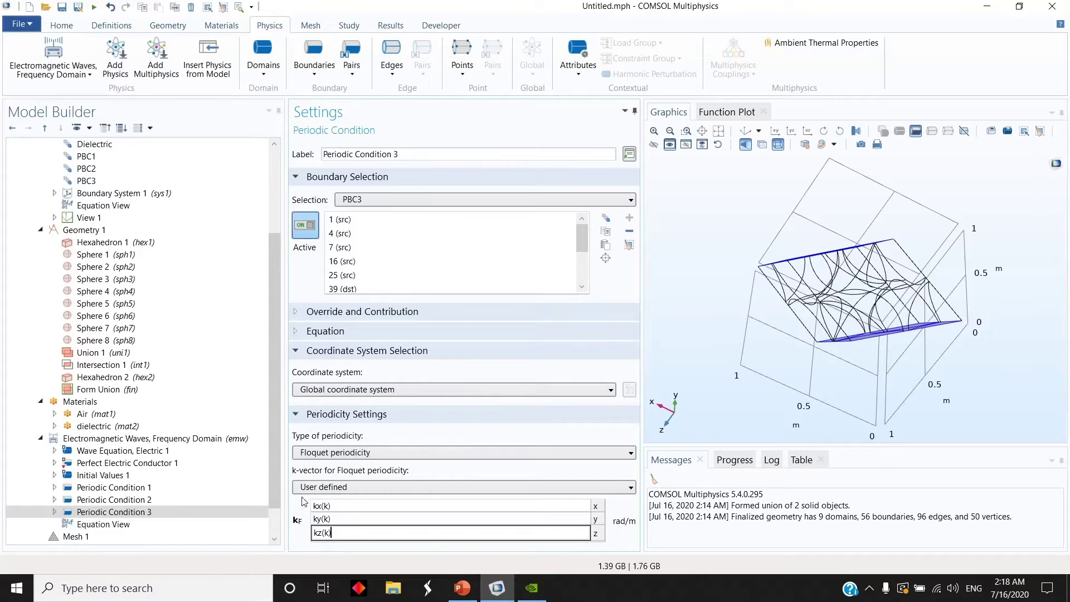
{"action": "left_click", "coordinate": [162, 499]}
Add a Parametric Sweep to Study 1 with k as the swept parameter
{"action": "scroll", "coordinate": [211, 524], "scroll_direction": "down", "scroll_amount": 1}
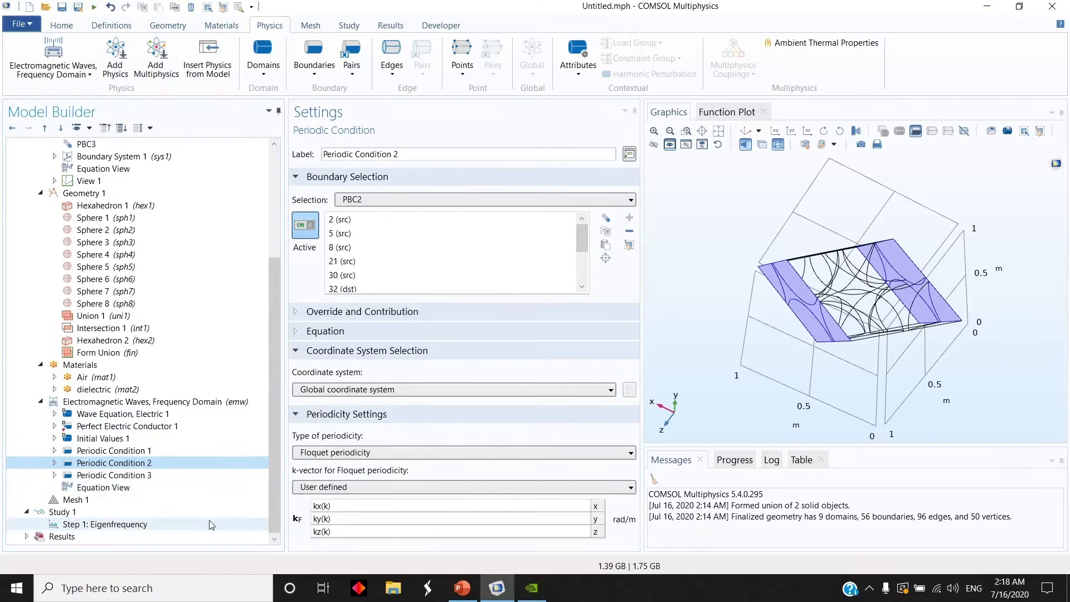
{"action": "left_click", "coordinate": [62, 512]}
{"action": "right_click", "coordinate": [67, 510]}
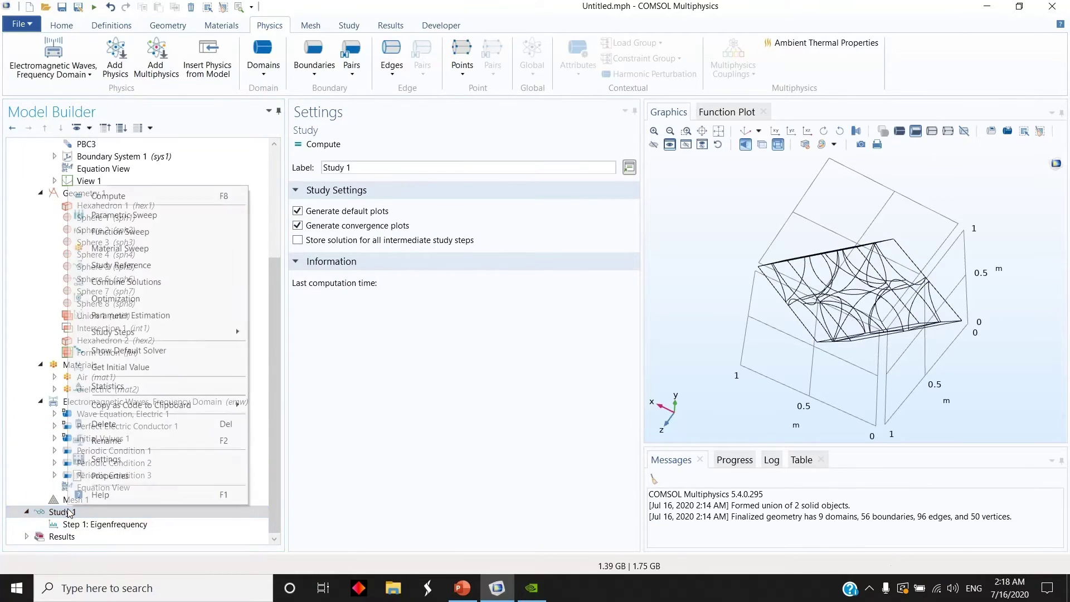
{"action": "left_click", "coordinate": [123, 215]}
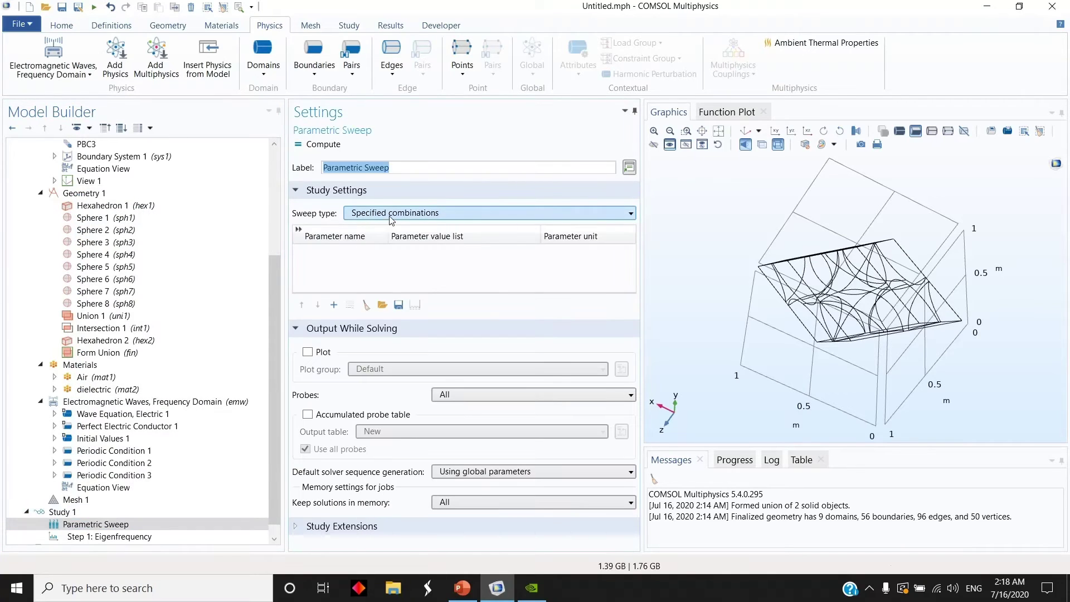
{"action": "left_click", "coordinate": [333, 305]}
{"action": "left_click", "coordinate": [343, 254]}
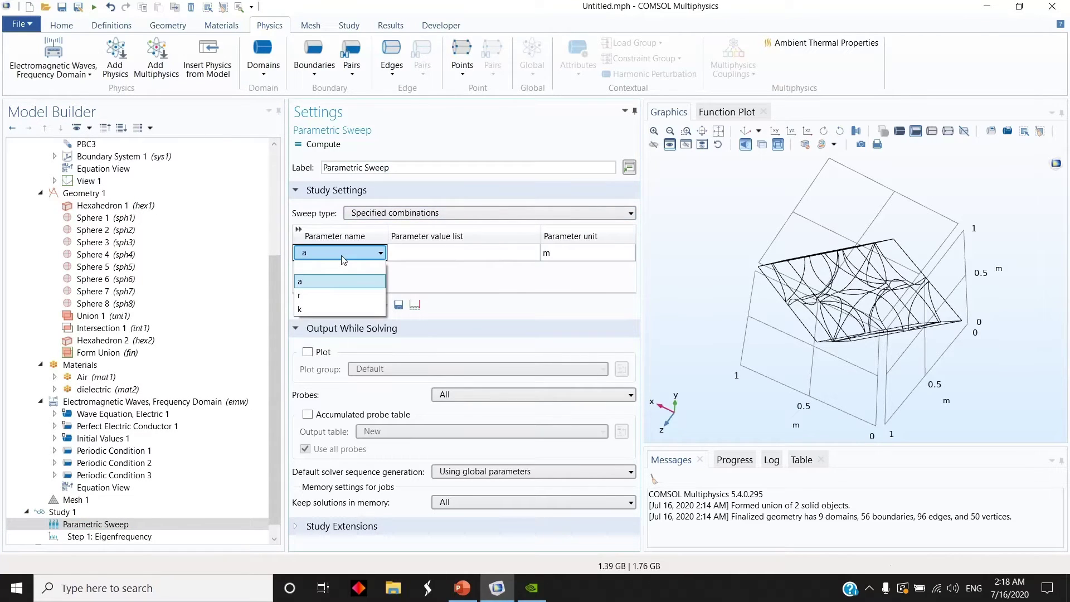
{"action": "left_click", "coordinate": [334, 309]}
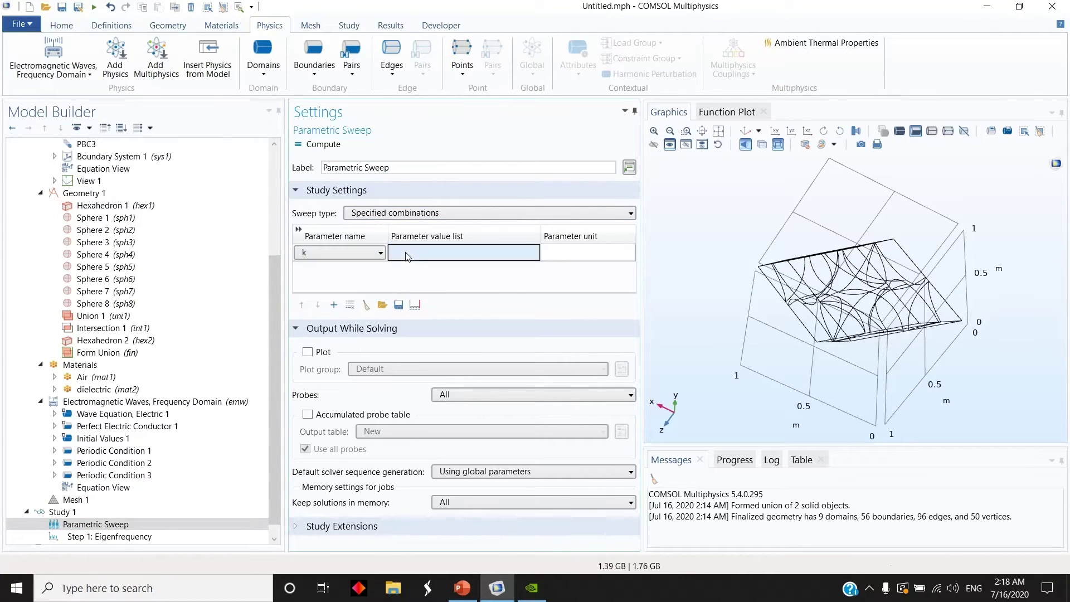
Fill k's values with range(0,7.3463/49,7.3463) using the number-of-values range builder
{"action": "left_click", "coordinate": [414, 306]}
{"action": "left_click", "coordinate": [534, 222]}
{"action": "left_click", "coordinate": [504, 246]}
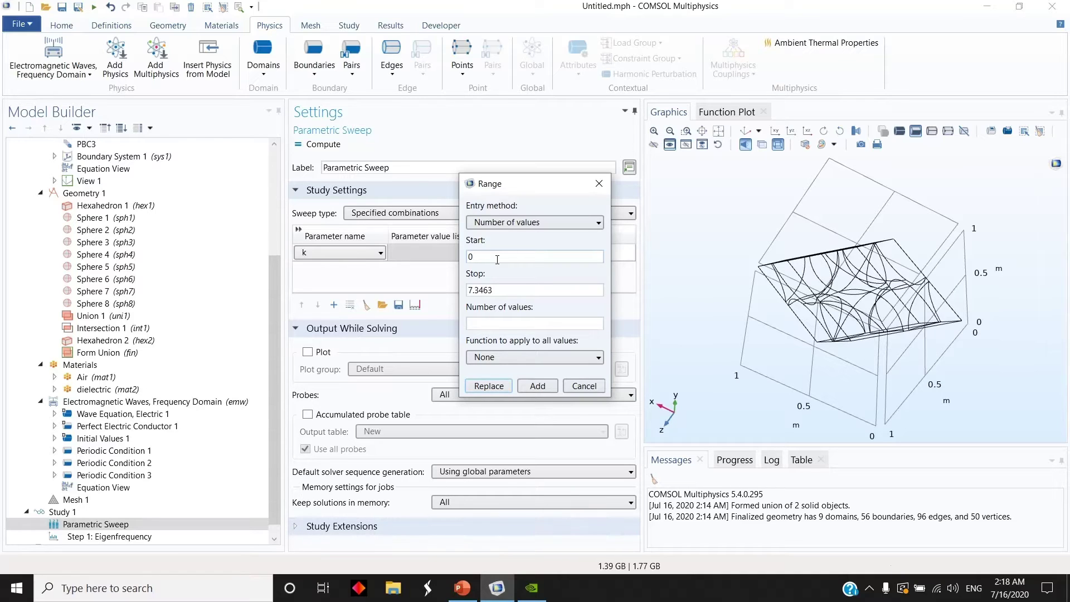
{"action": "key", "text": "Return"}
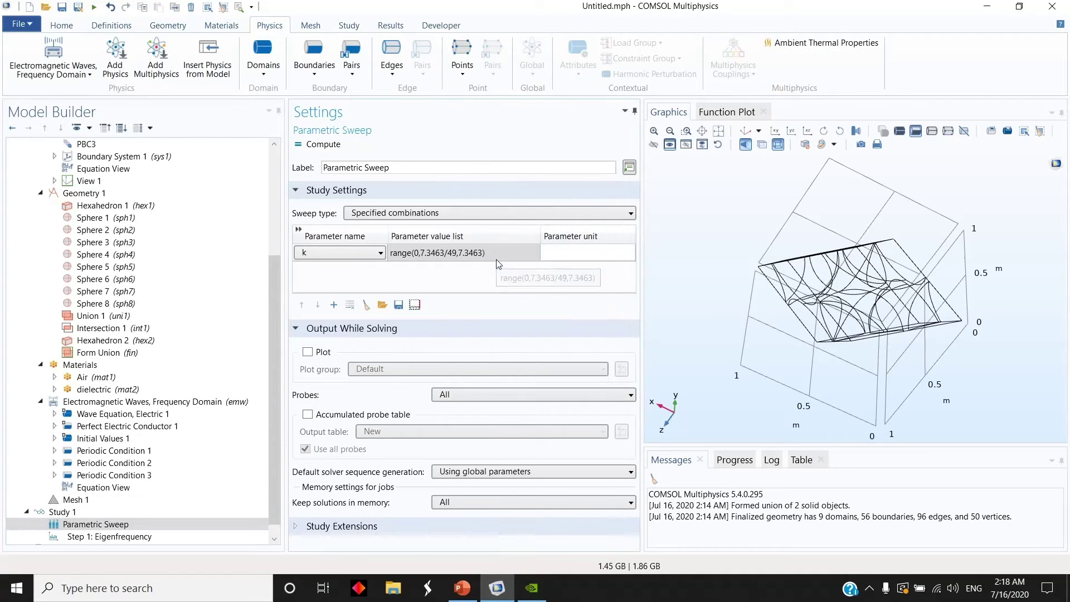
{"action": "scroll", "coordinate": [122, 531], "scroll_direction": "down", "scroll_amount": 1}
Set the eigenfrequency unit to Hz and the search-around value to 1e7
{"action": "left_click", "coordinate": [120, 527]}
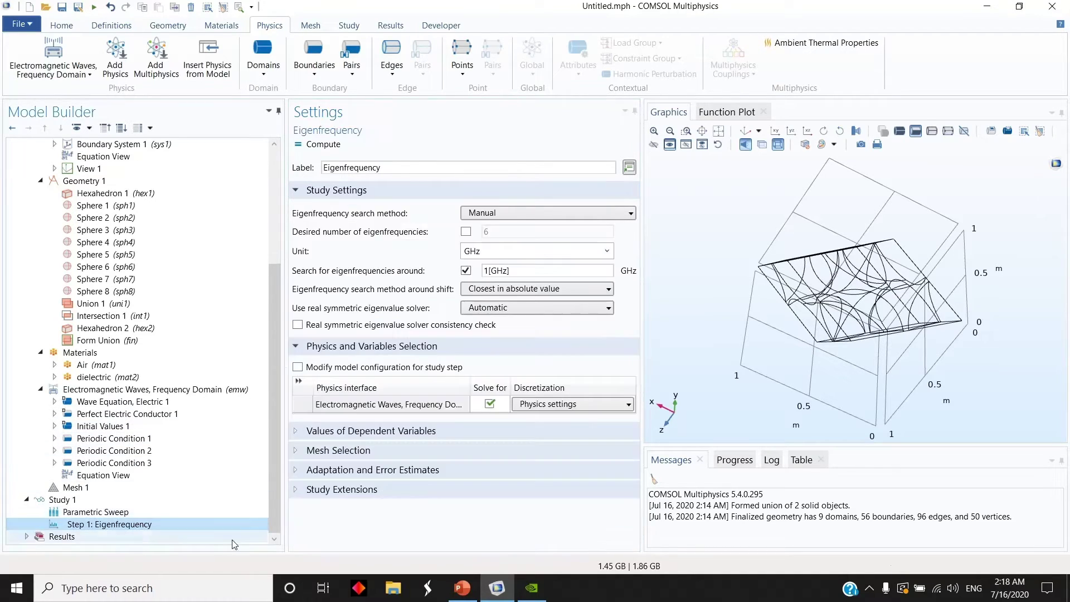
{"action": "left_click", "coordinate": [526, 256]}
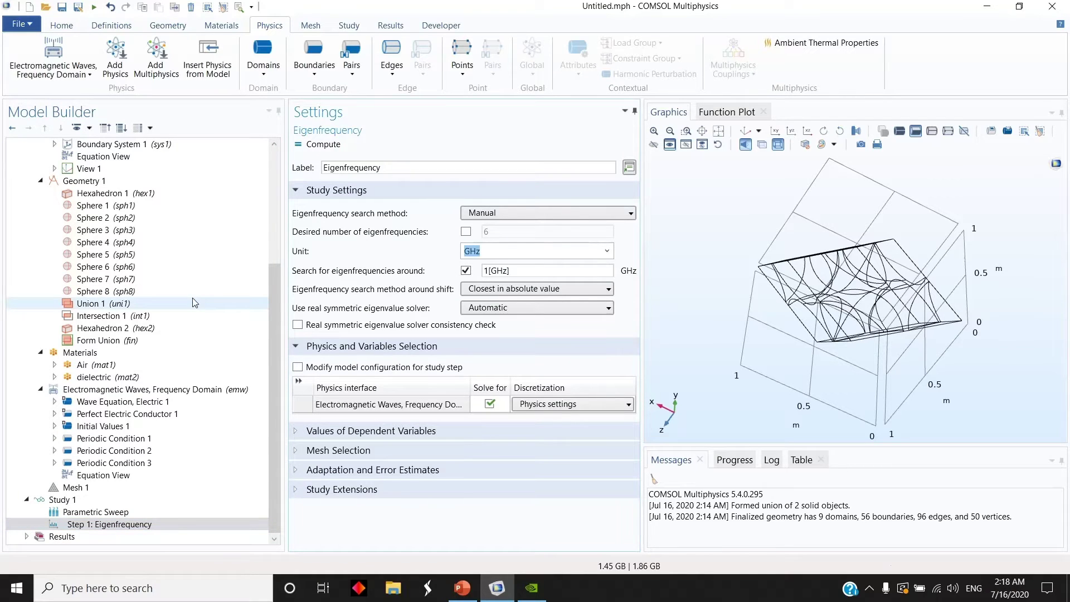
{"action": "type", "text": "Hz"}
{"action": "key", "text": "Tab"}
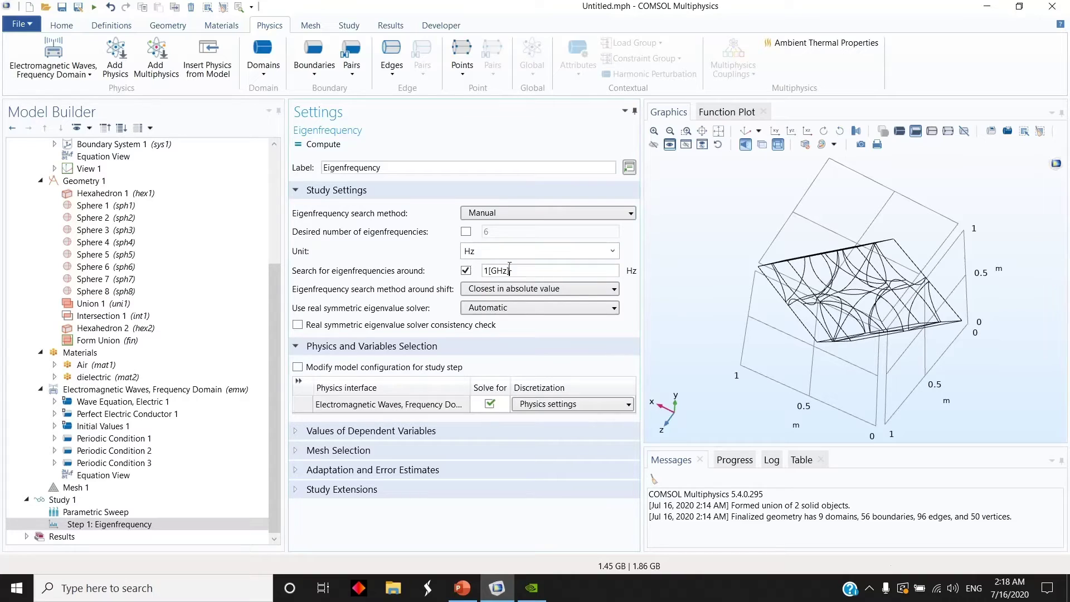
{"action": "left_click_drag", "start_coordinate": [510, 270], "coordinate": [481, 272]}
{"action": "type", "text": "1e7"}
Enable a desired number of eigenfrequencies and search around the shift for larger real part
{"action": "left_click", "coordinate": [466, 231]}
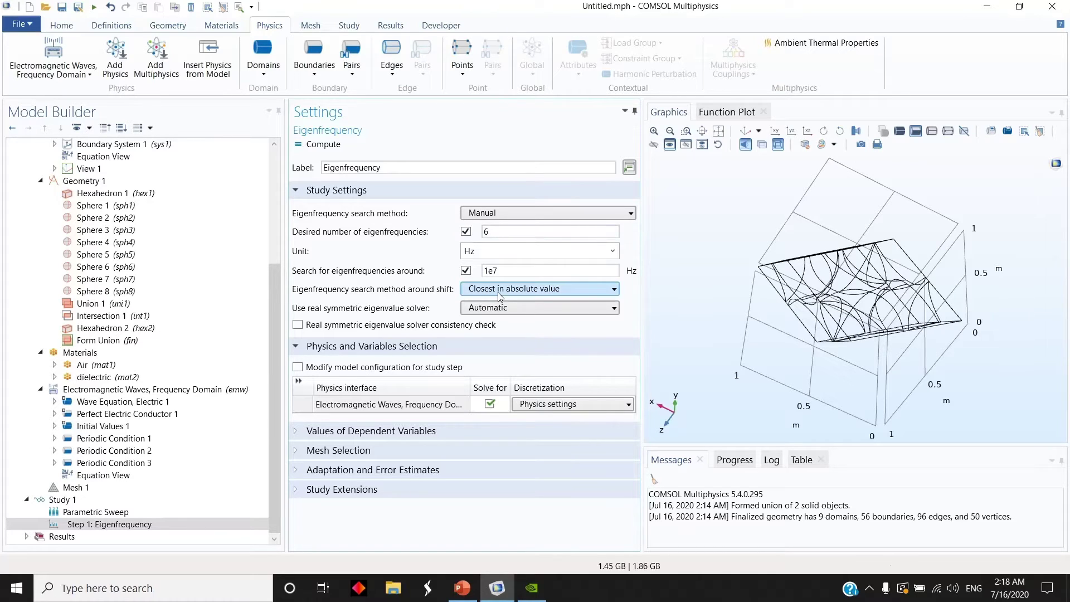
{"action": "left_click_drag", "start_coordinate": [753, 282], "coordinate": [813, 309]}
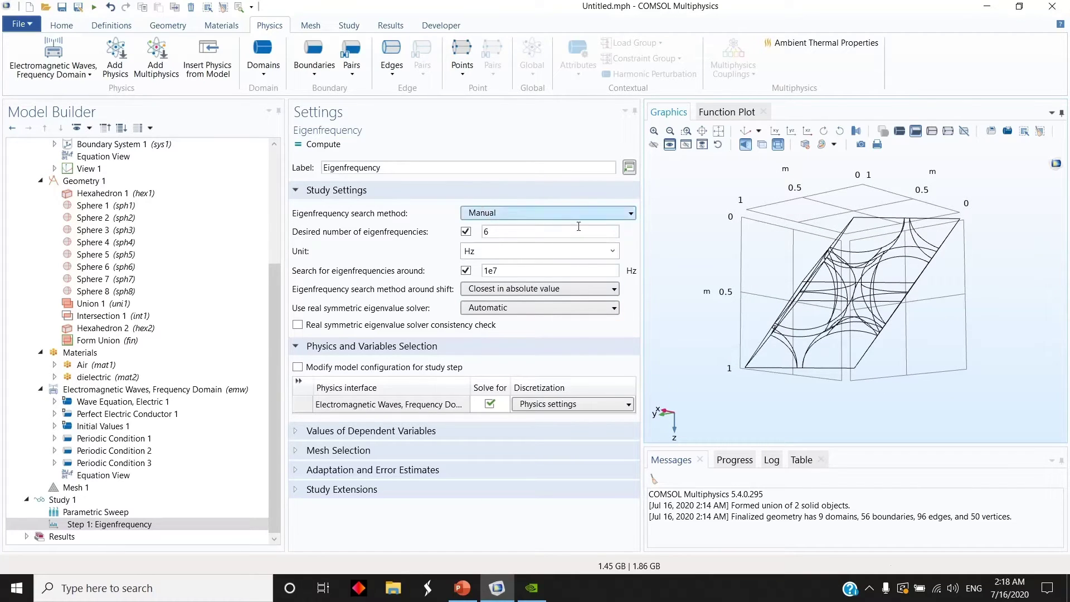
{"action": "left_click", "coordinate": [513, 271]}
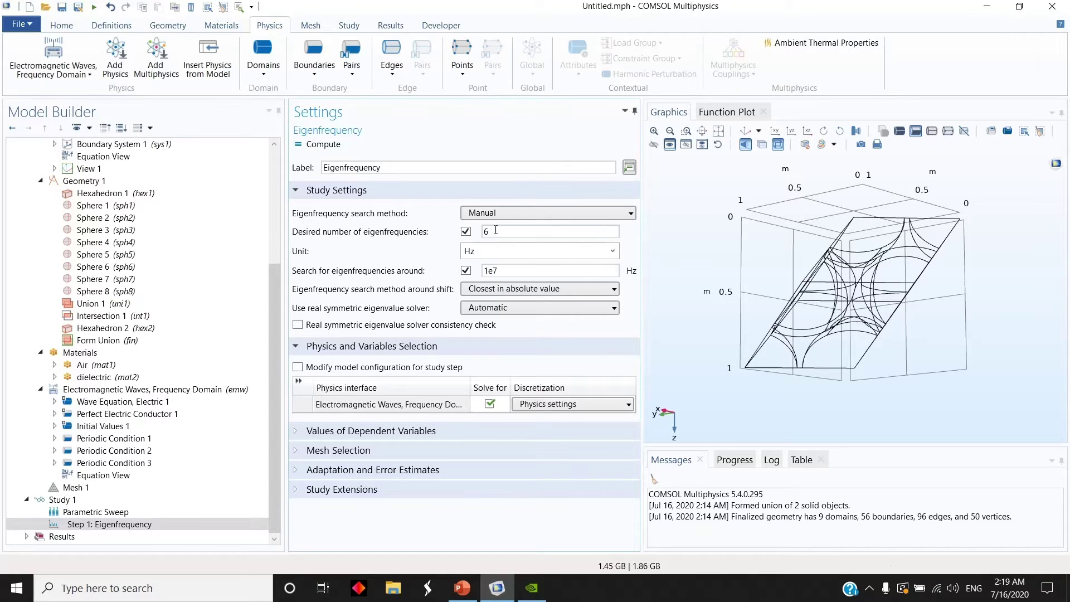
{"action": "left_click", "coordinate": [515, 290]}
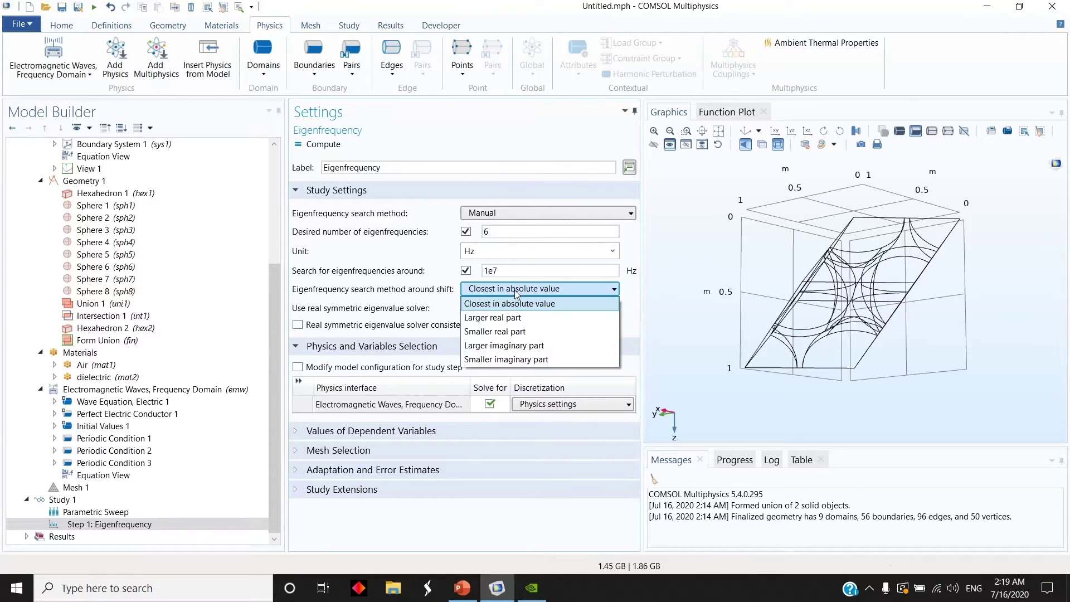
{"action": "left_click", "coordinate": [518, 318]}
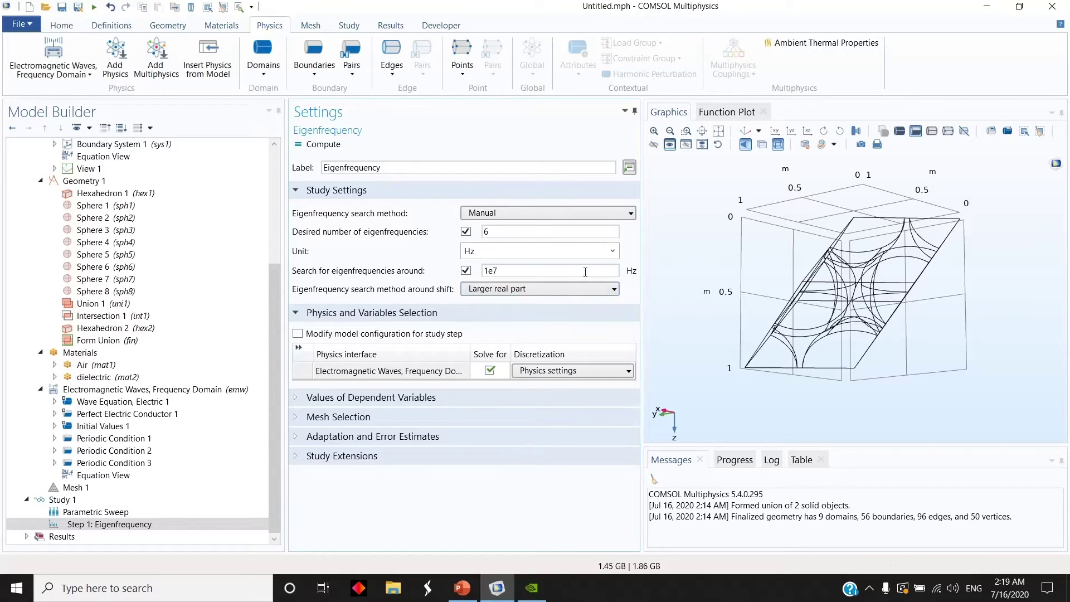
{"action": "double_click", "coordinate": [503, 231]}
Check the reference band-structure slides in PowerPoint, then set the eigenfrequency count to 10
{"action": "left_click", "coordinate": [462, 587]}
{"action": "left_click", "coordinate": [62, 203]}
{"action": "left_click", "coordinate": [56, 146]}
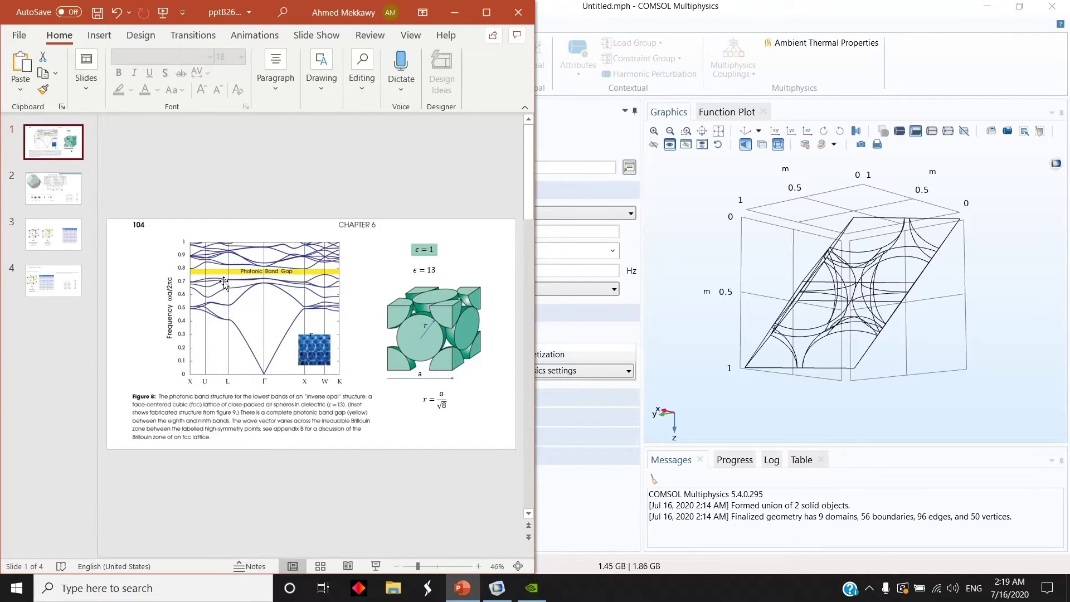
{"action": "left_click", "coordinate": [463, 20]}
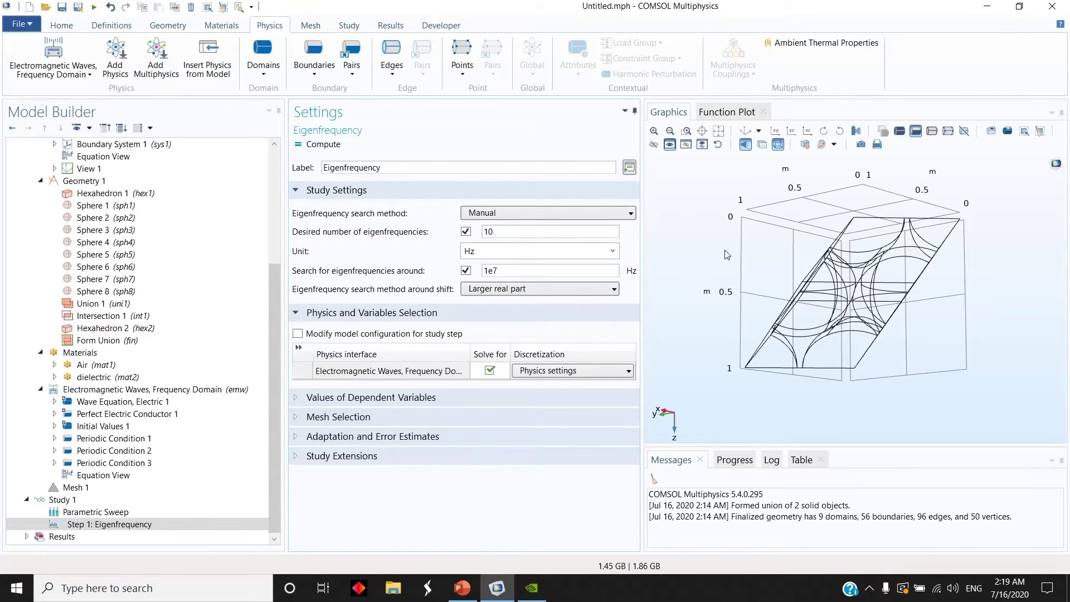
{"action": "left_click", "coordinate": [551, 234]}
Build all of Mesh 1 and dismiss the Copy 3 error
{"action": "left_click_drag", "start_coordinate": [728, 257], "coordinate": [741, 312]}
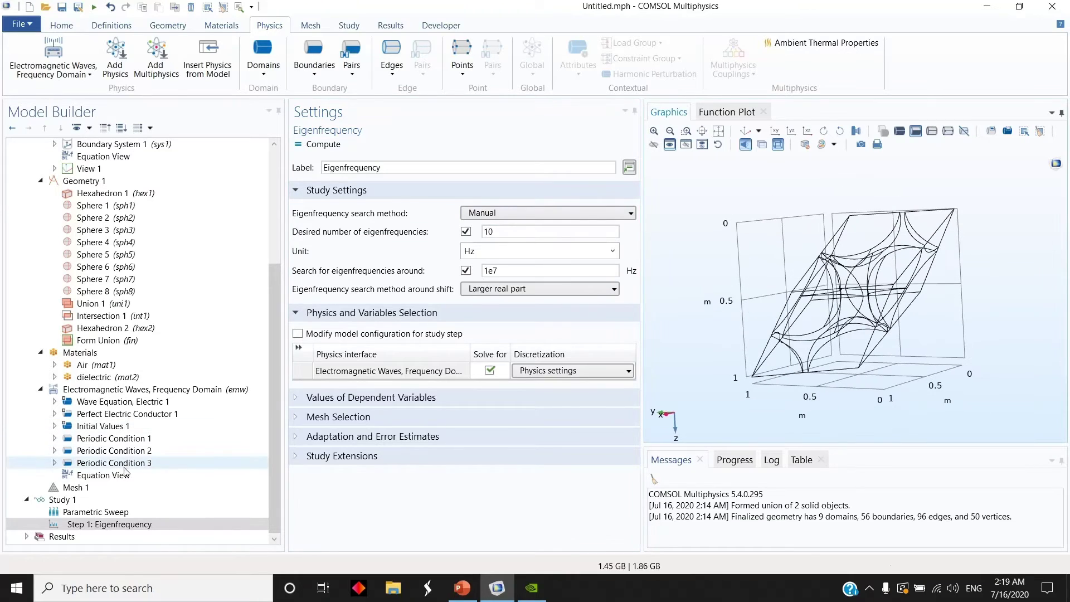
{"action": "left_click", "coordinate": [92, 490]}
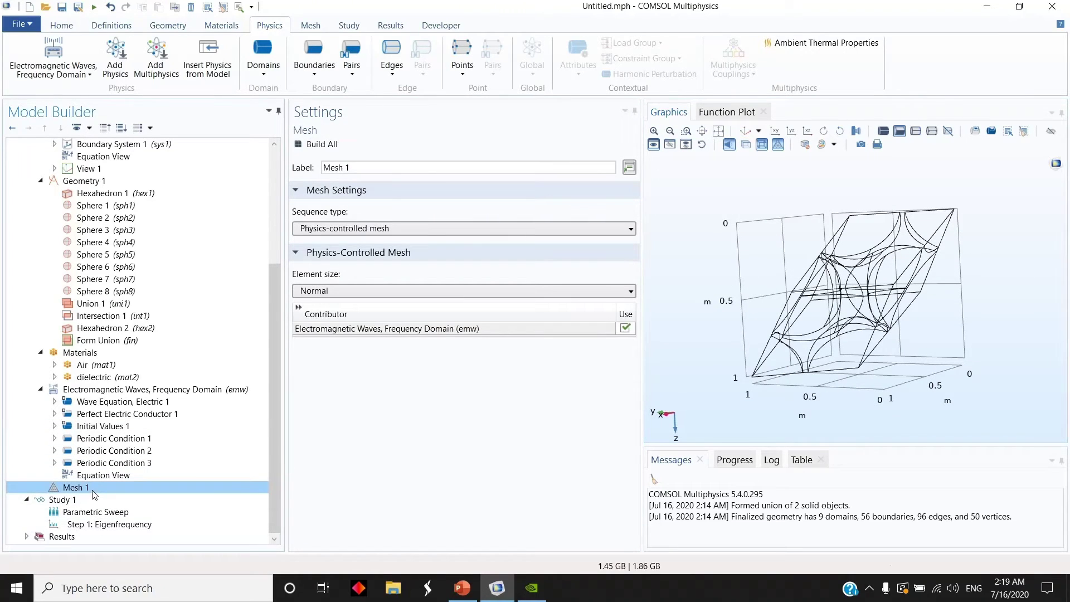
{"action": "left_click", "coordinate": [310, 145]}
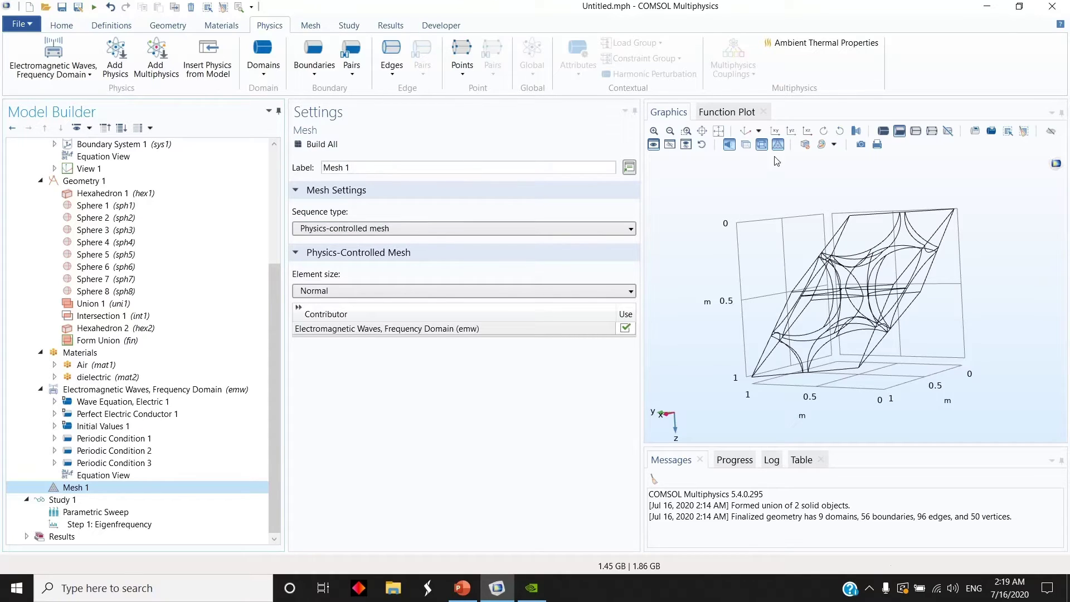
{"action": "left_click", "coordinate": [316, 146]}
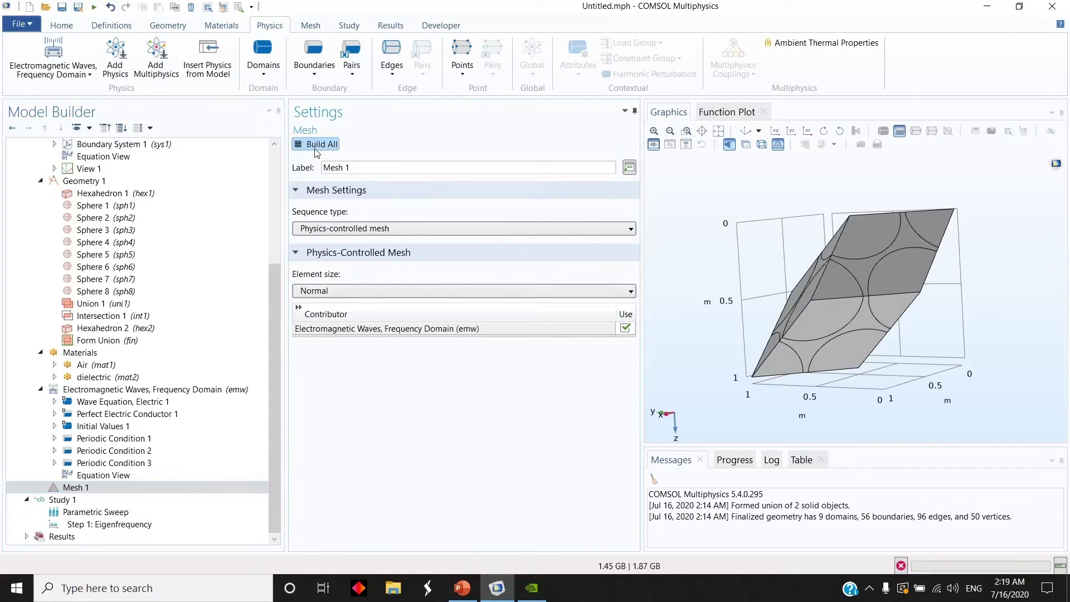
{"action": "left_click", "coordinate": [649, 341]}
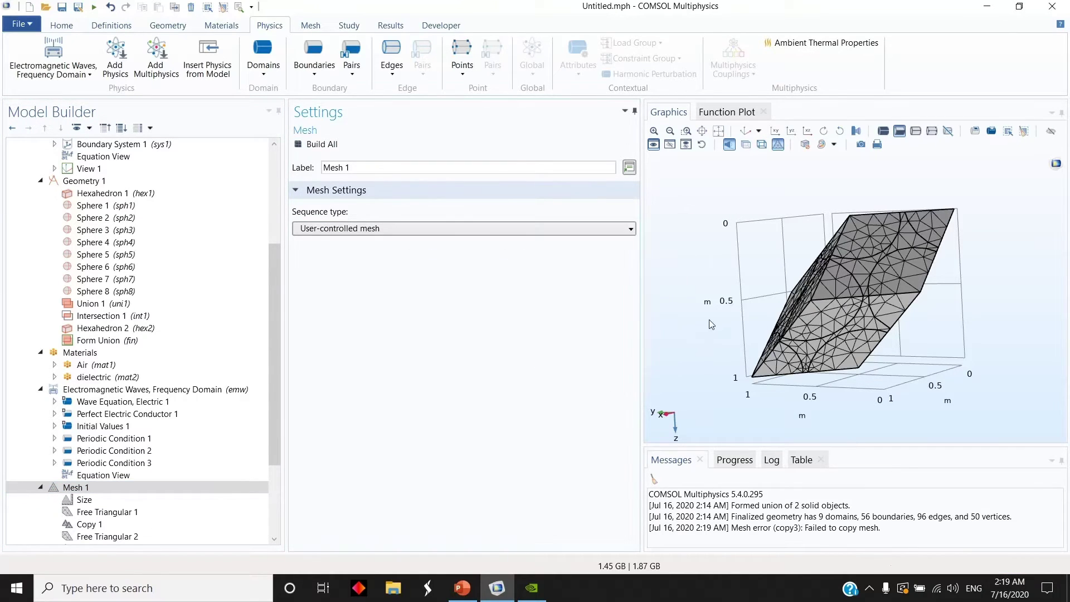
{"action": "left_click_drag", "start_coordinate": [657, 349], "coordinate": [720, 338]}
{"action": "scroll", "coordinate": [104, 438], "scroll_direction": "down", "scroll_amount": 3}
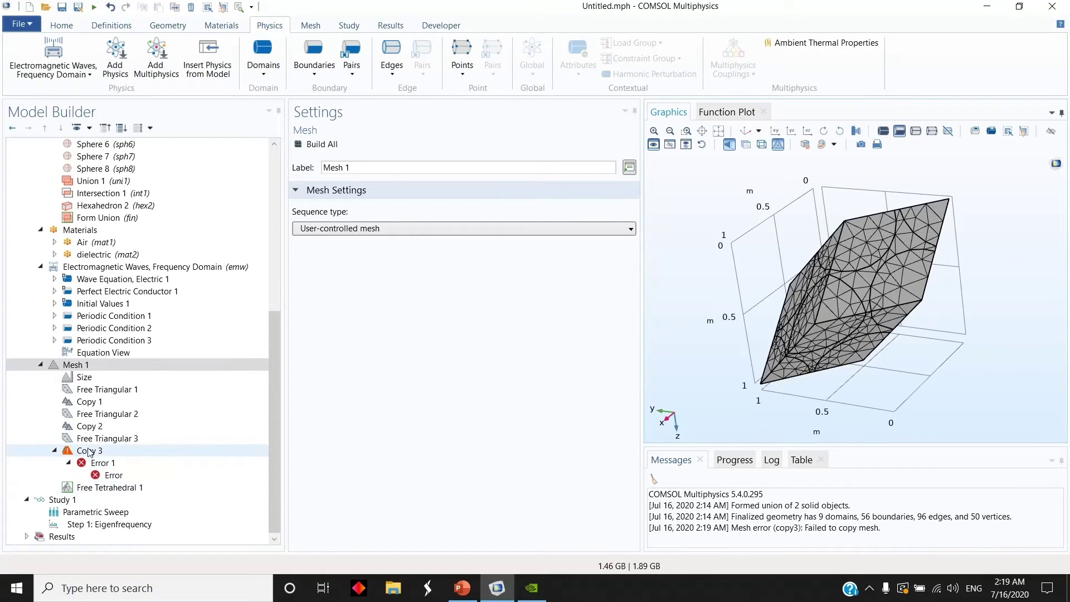
Remove boundary 2 from the Free Triangular 1 selection
{"action": "left_click", "coordinate": [105, 391]}
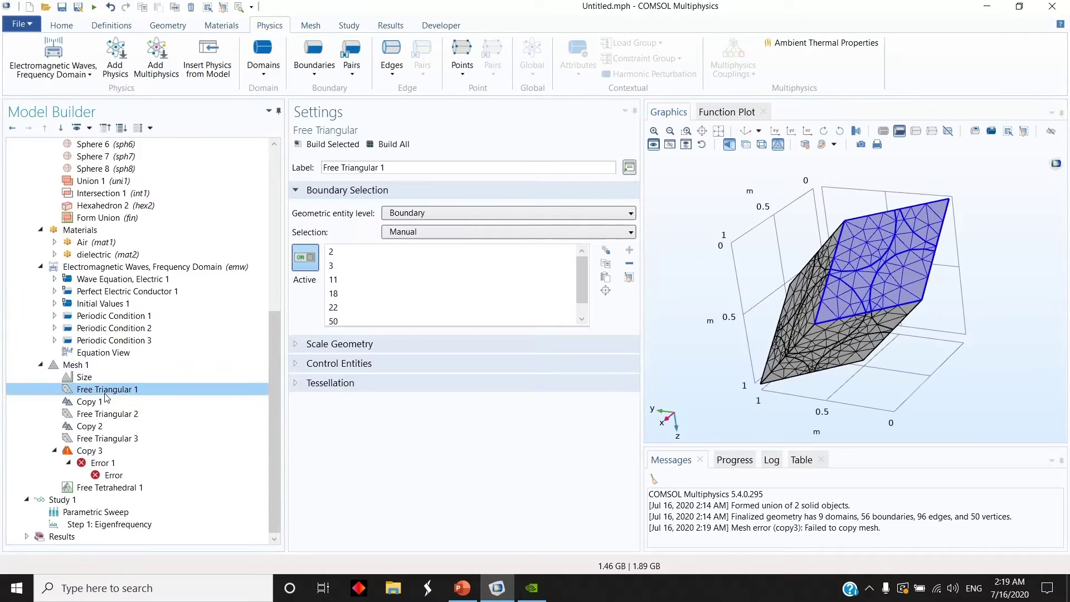
{"action": "left_click_drag", "start_coordinate": [741, 368], "coordinate": [781, 399]}
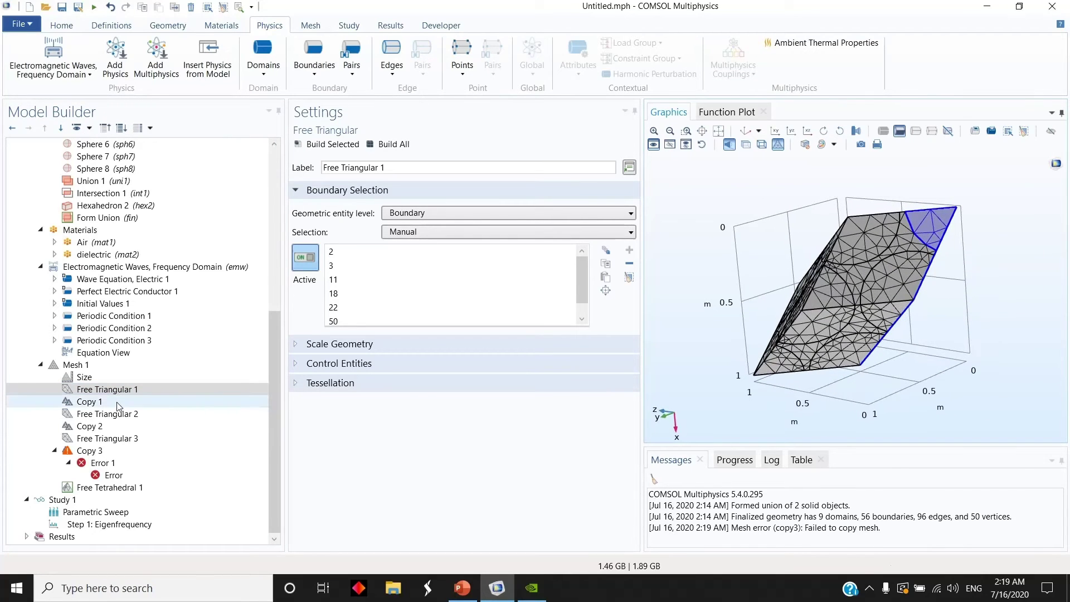
{"action": "left_click_drag", "start_coordinate": [726, 375], "coordinate": [691, 285]}
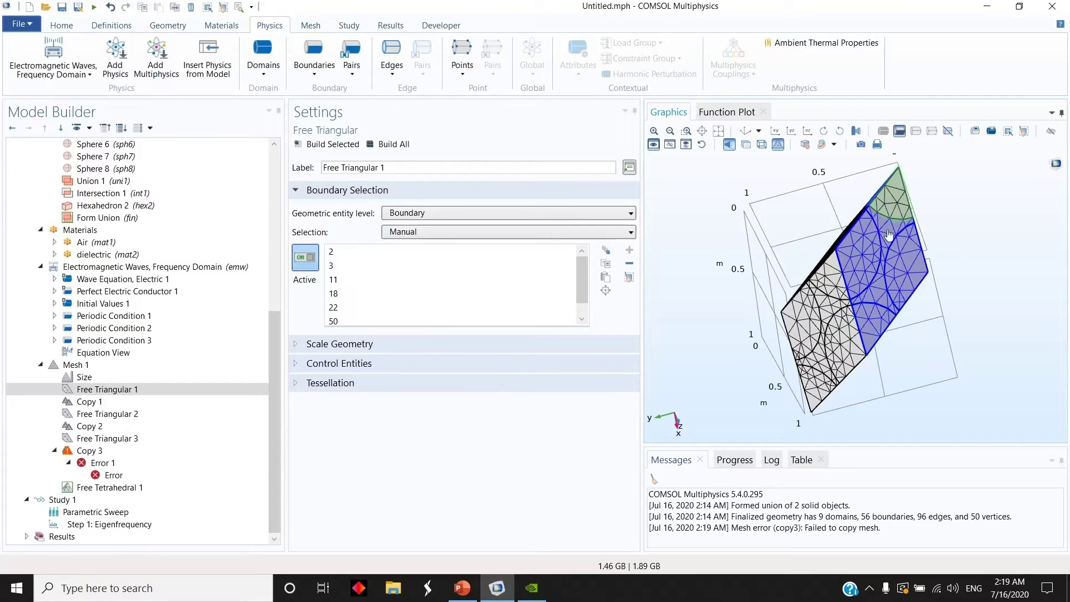
{"action": "left_click_drag", "start_coordinate": [879, 317], "coordinate": [891, 244]}
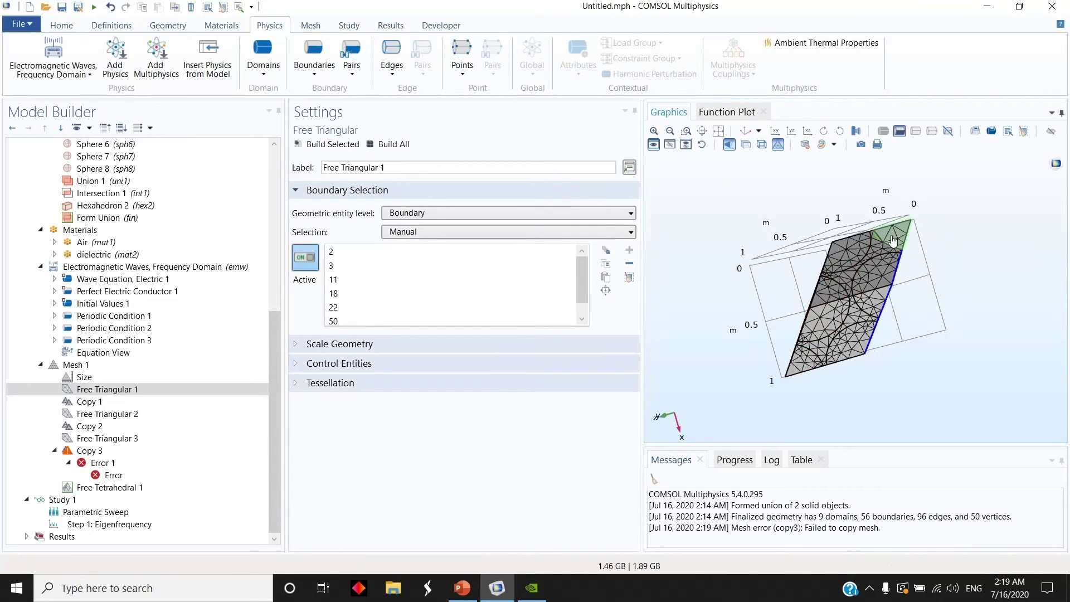
{"action": "left_click", "coordinate": [893, 240]}
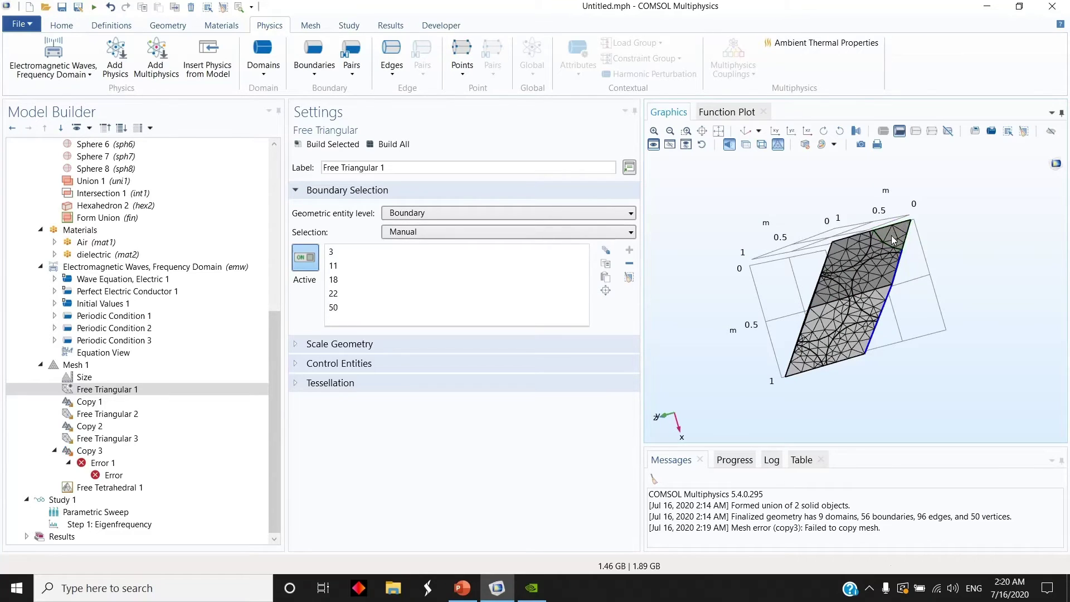
{"action": "left_click_drag", "start_coordinate": [922, 363], "coordinate": [931, 368]}
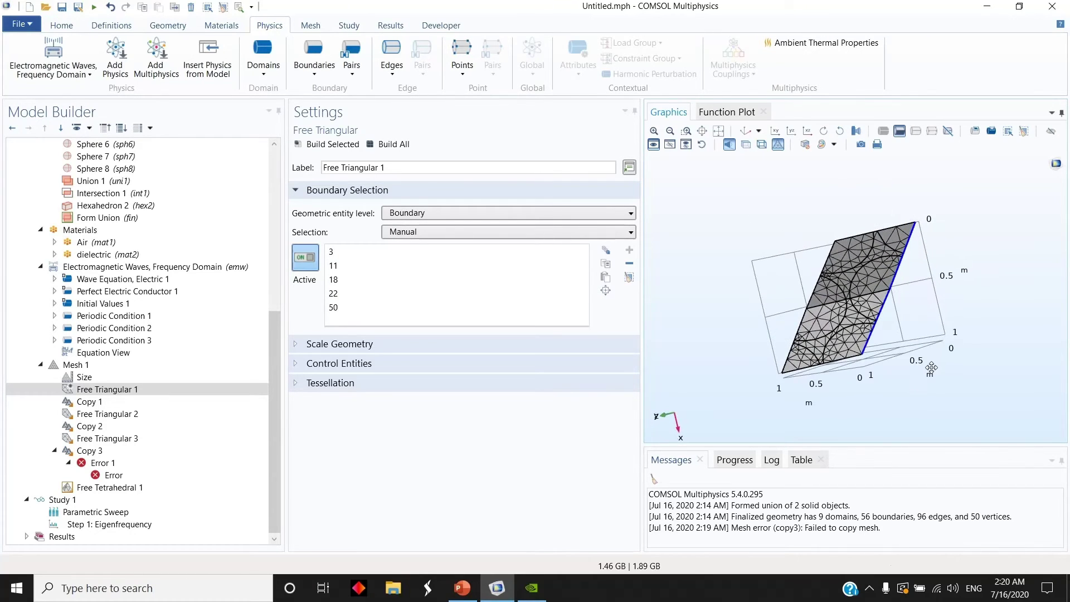
Swap boundary 1 for boundary 2 in Free Triangular 2 and add boundary 1 to Free Triangular 3
{"action": "left_click", "coordinate": [133, 415]}
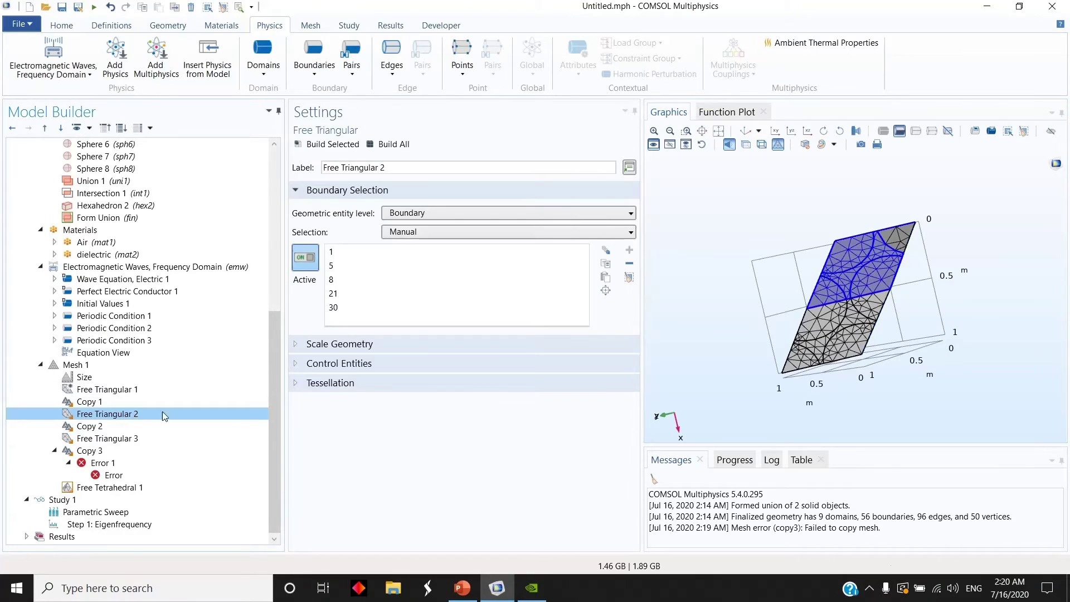
{"action": "left_click", "coordinate": [901, 241]}
{"action": "left_click_drag", "start_coordinate": [901, 241], "coordinate": [859, 316]}
{"action": "left_click", "coordinate": [911, 281]}
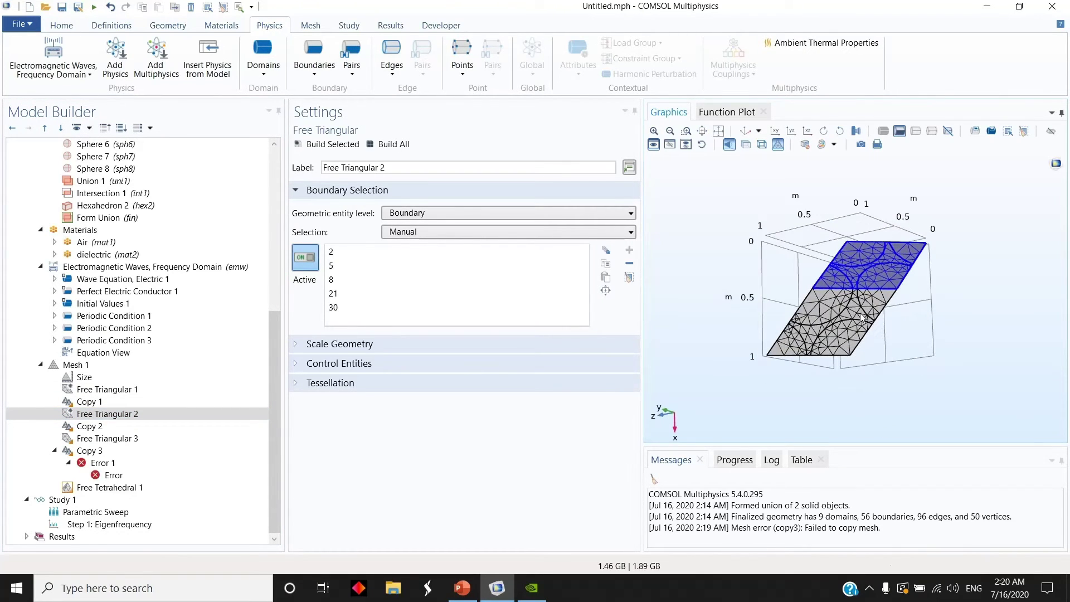
{"action": "left_click", "coordinate": [101, 438]}
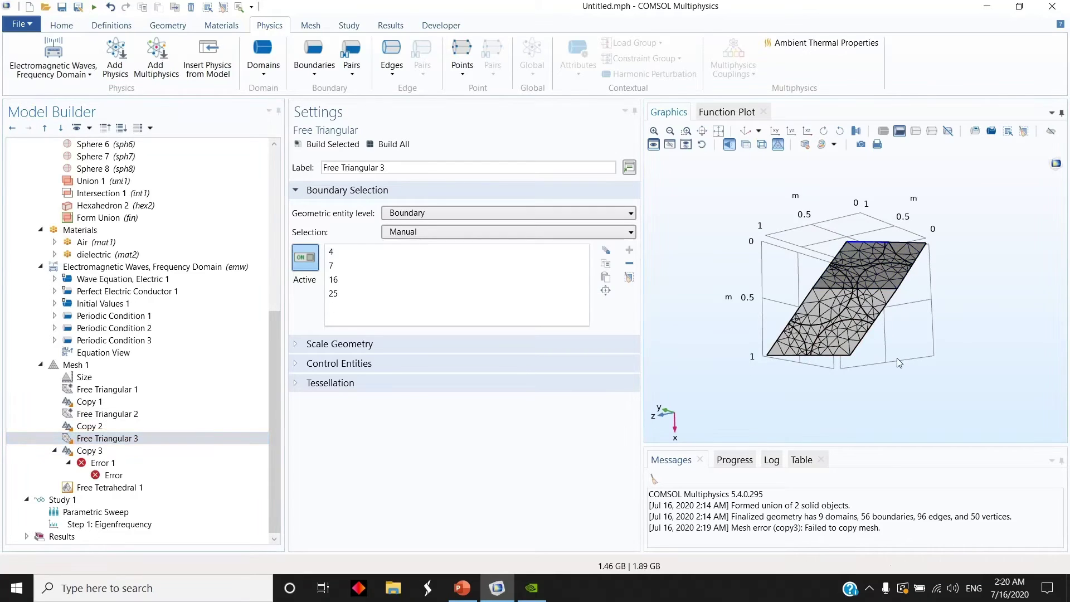
{"action": "left_click_drag", "start_coordinate": [898, 362], "coordinate": [883, 290]}
{"action": "left_click", "coordinate": [885, 245]}
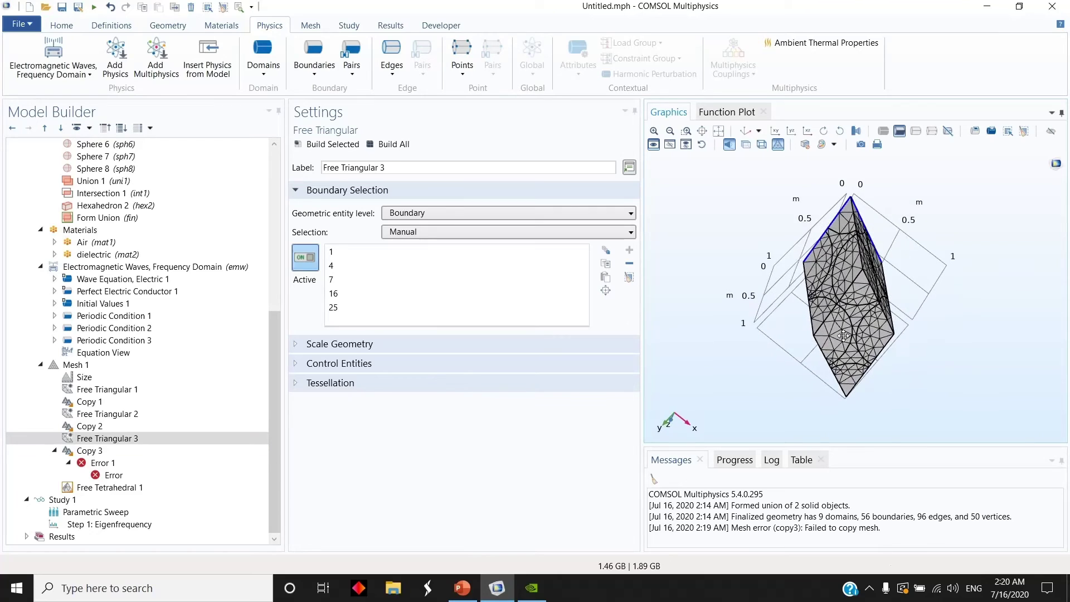
Rebuild the whole mesh, producing 2938 domain elements
{"action": "left_click", "coordinate": [390, 144]}
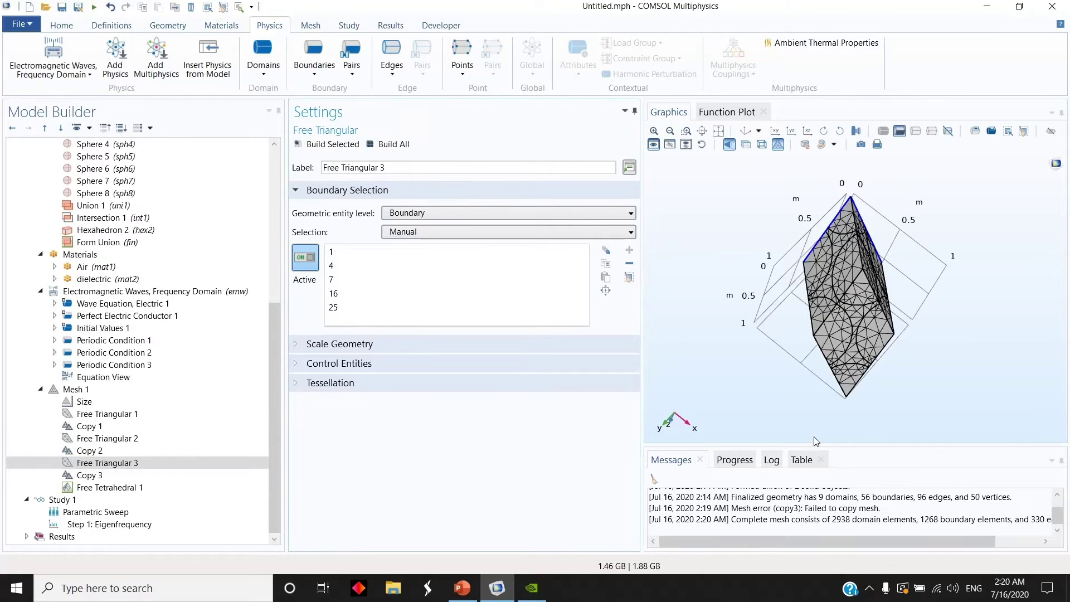
{"action": "left_click_drag", "start_coordinate": [768, 385], "coordinate": [714, 362]}
{"action": "left_click", "coordinate": [117, 465]}
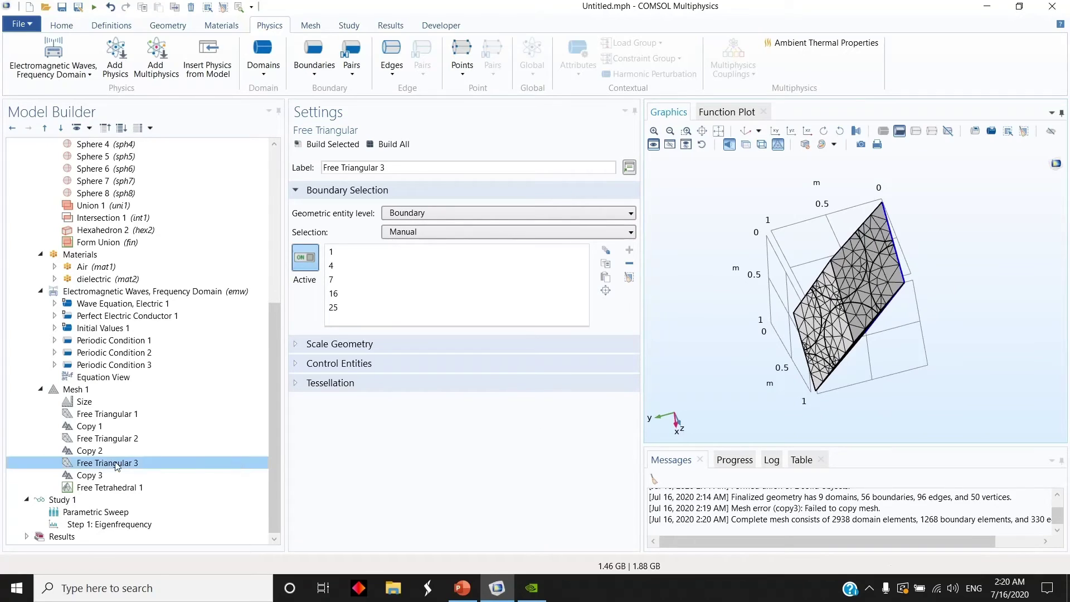
{"action": "double_click", "coordinate": [78, 389]}
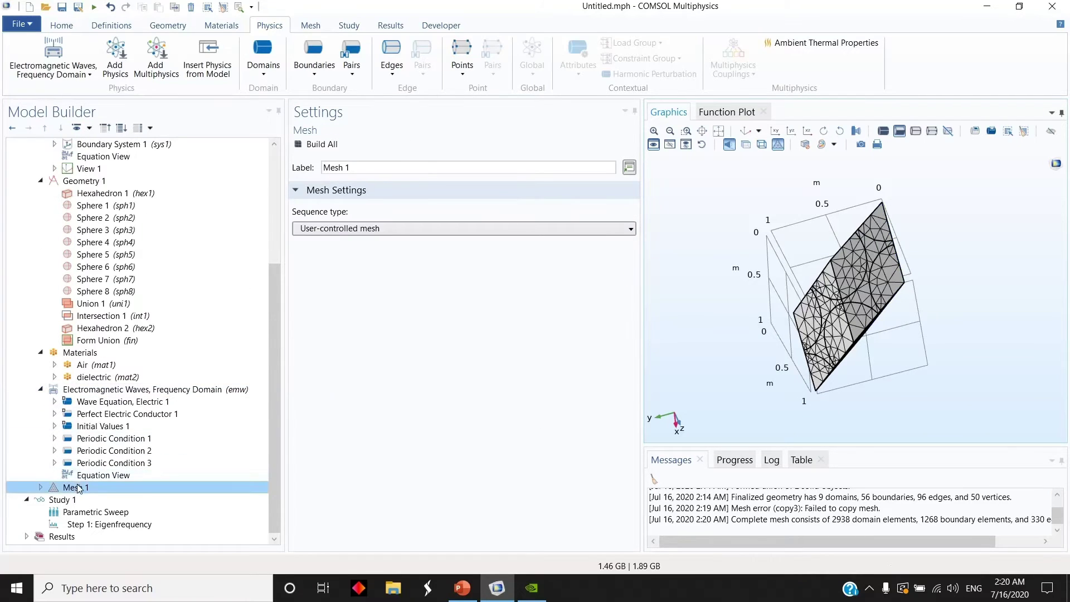
Edit the Size node's maximum element size (0.5 m, minimum 0.015 m) and inspect the mesh boundaries
{"action": "left_click", "coordinate": [40, 488]}
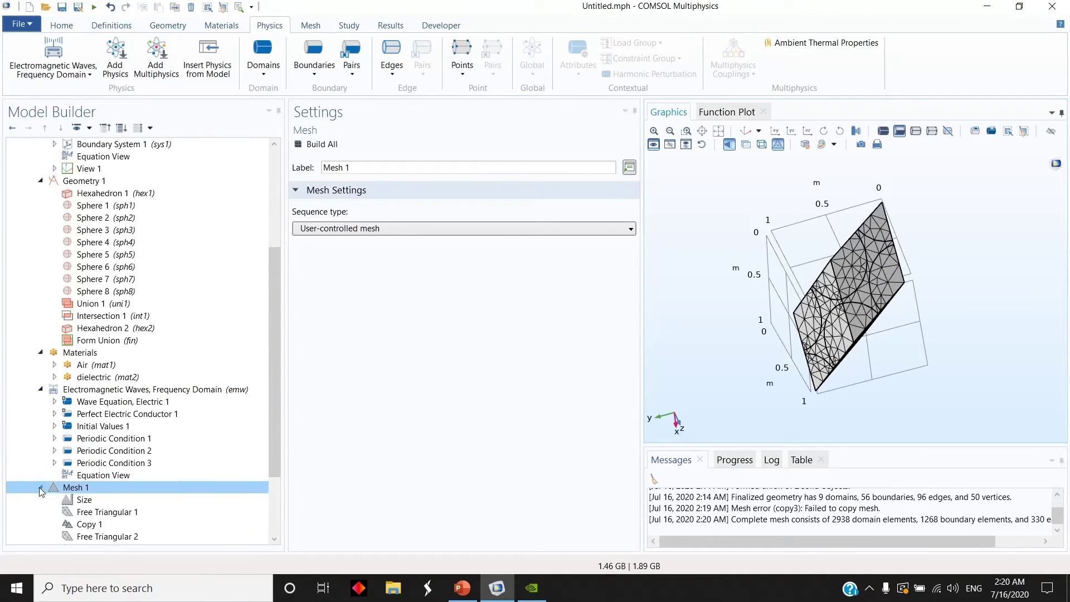
{"action": "left_click", "coordinate": [84, 499]}
{"action": "left_click", "coordinate": [341, 327]}
{"action": "type", "text": "0000"}
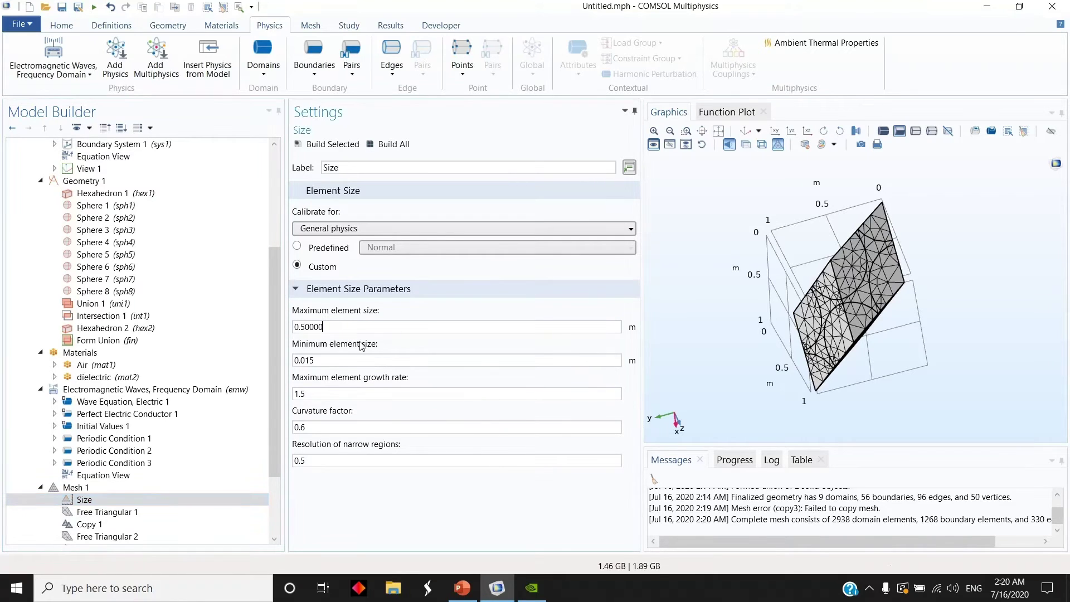
{"action": "left_click_drag", "start_coordinate": [728, 344], "coordinate": [723, 280]}
{"action": "scroll", "coordinate": [54, 521], "scroll_direction": "down", "scroll_amount": 3}
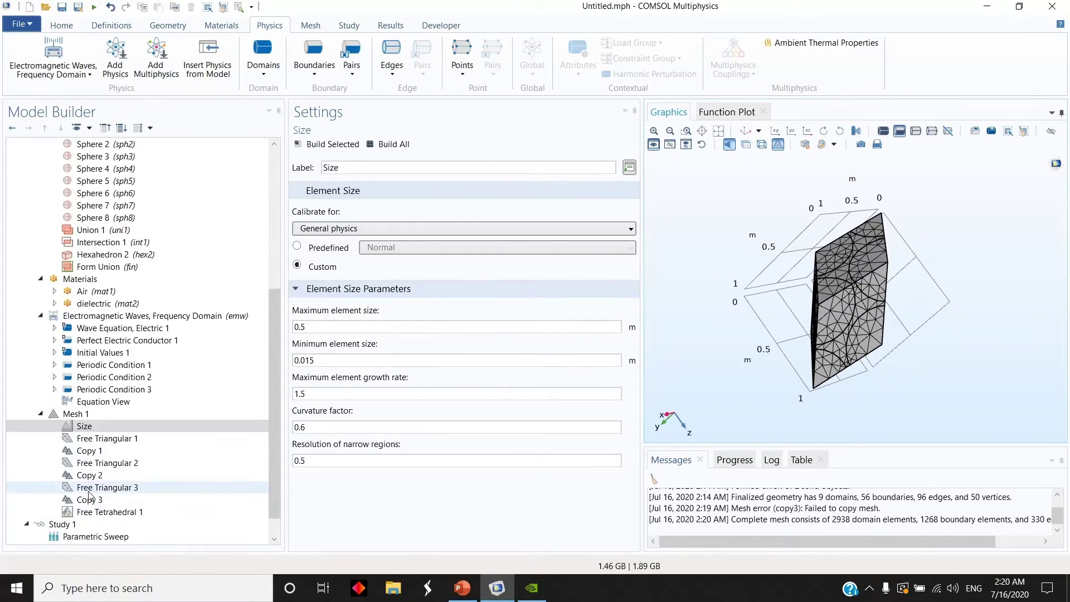
{"action": "left_click_drag", "start_coordinate": [771, 348], "coordinate": [824, 289]}
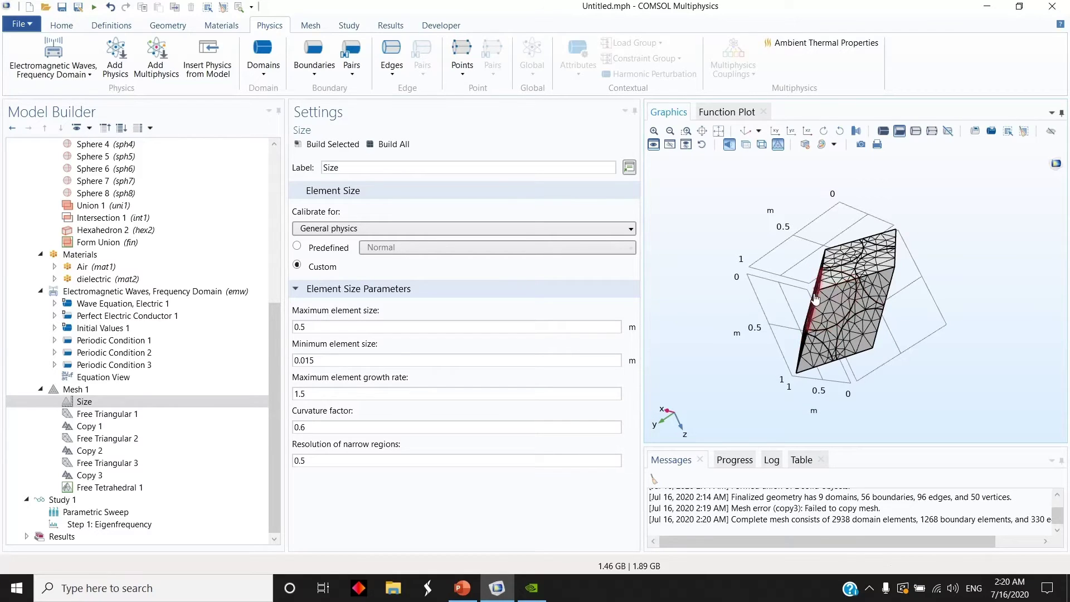
{"action": "left_click_drag", "start_coordinate": [815, 300], "coordinate": [841, 298]}
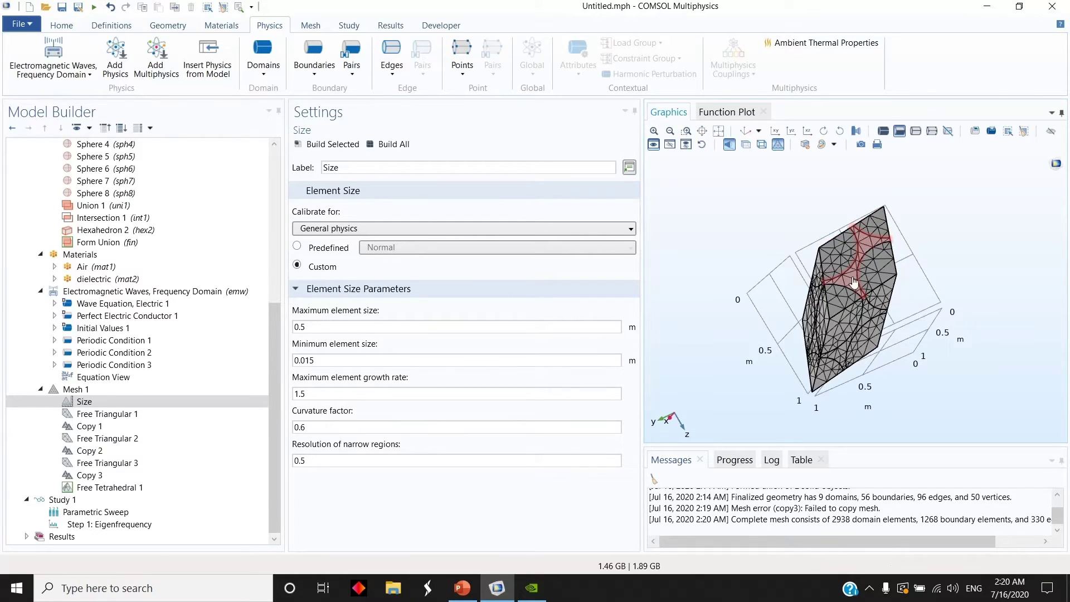
{"action": "left_click_drag", "start_coordinate": [849, 290], "coordinate": [805, 338]}
Duplicate the Size node as Size 1, move it up, and restrict it to the Dielectric domain
{"action": "right_click", "coordinate": [106, 401]}
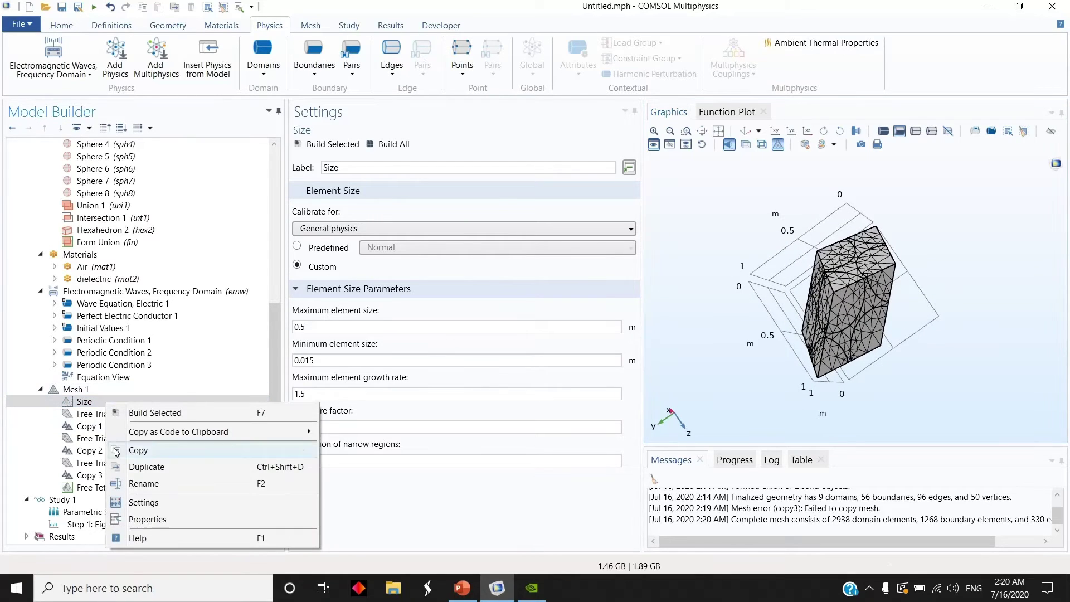
{"action": "left_click", "coordinate": [154, 467]}
{"action": "left_click_drag", "start_coordinate": [91, 500], "coordinate": [88, 417]}
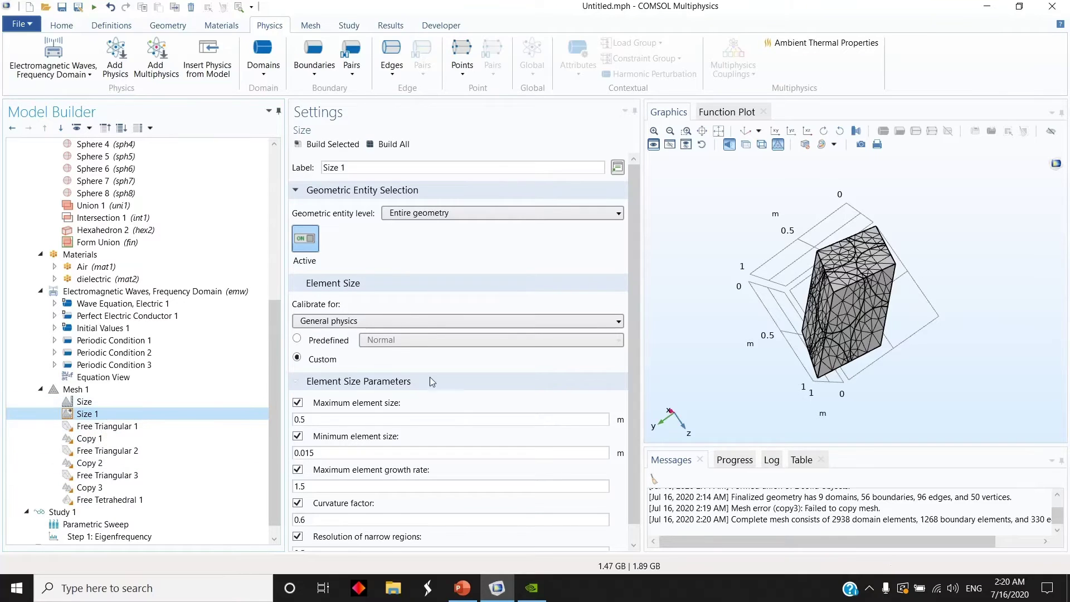
{"action": "left_click", "coordinate": [446, 213]}
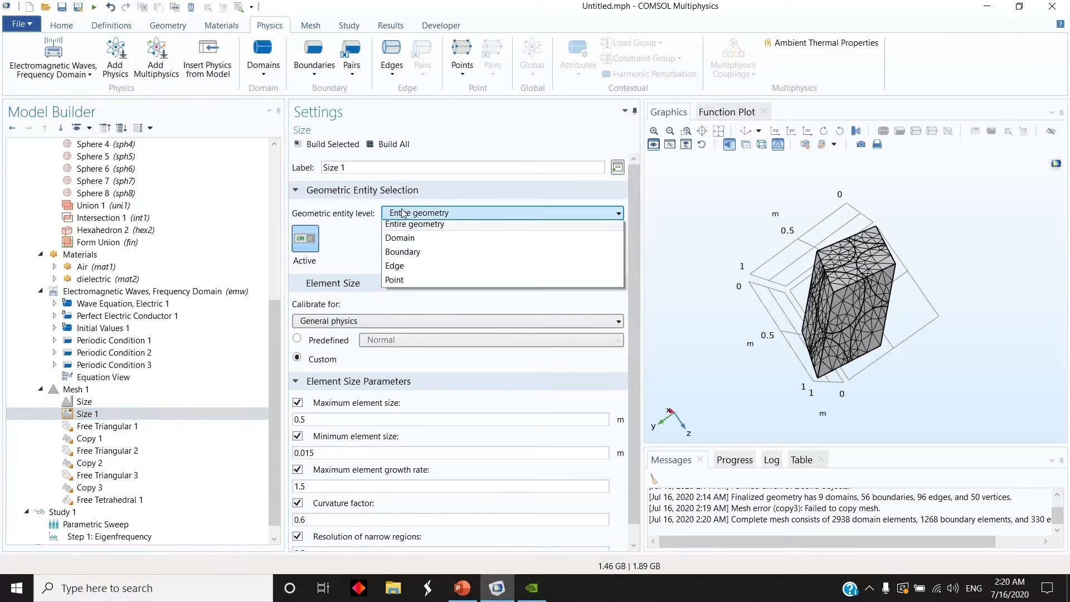
{"action": "left_click", "coordinate": [418, 241]}
{"action": "left_click", "coordinate": [418, 236]}
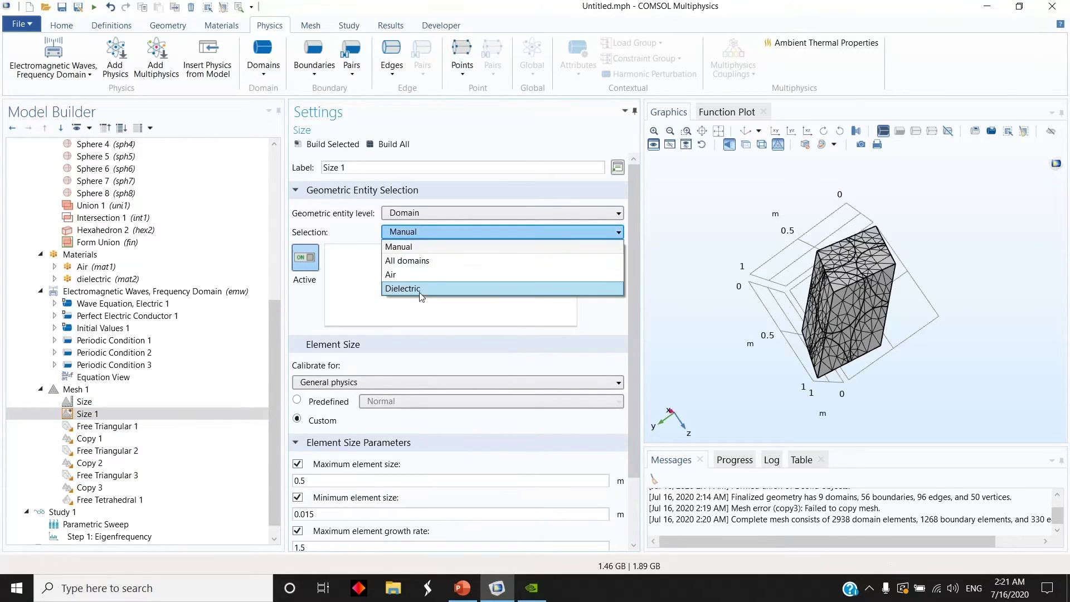
{"action": "left_click", "coordinate": [419, 290]}
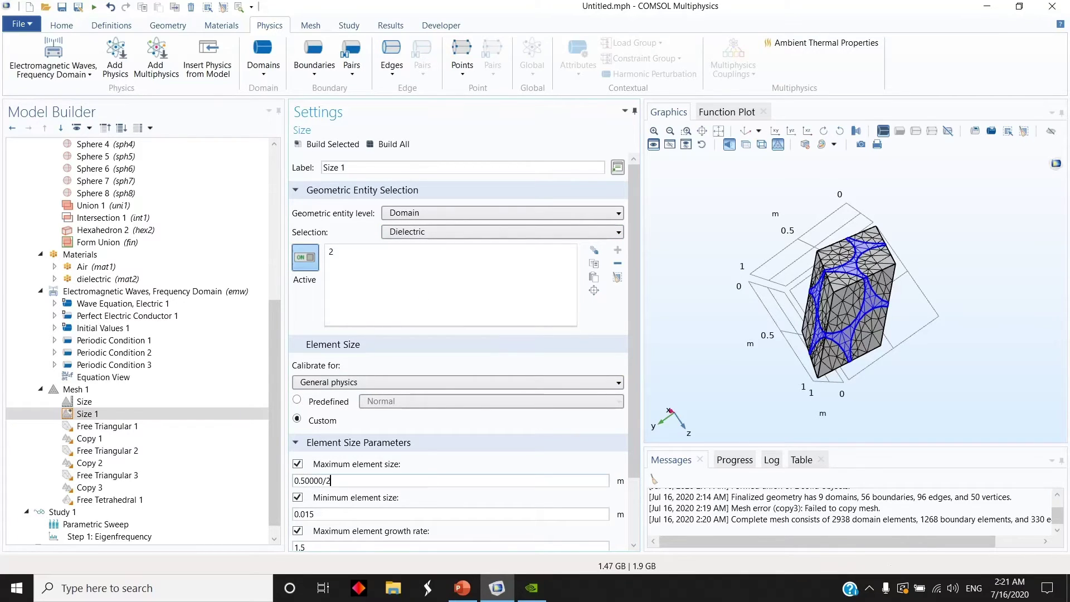
Divide the Size 1 minimum element size by 10 and rebuild the mesh
{"action": "left_click", "coordinate": [429, 513]}
{"action": "type", "text": "000/4"}
{"action": "left_click", "coordinate": [386, 143]}
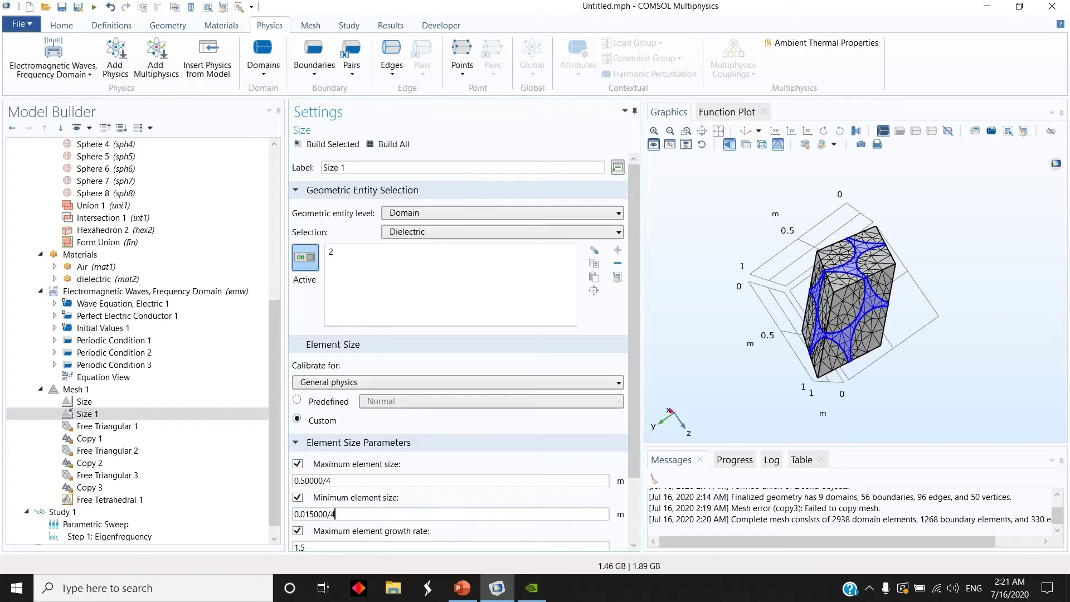
{"action": "left_click_drag", "start_coordinate": [746, 372], "coordinate": [801, 365]}
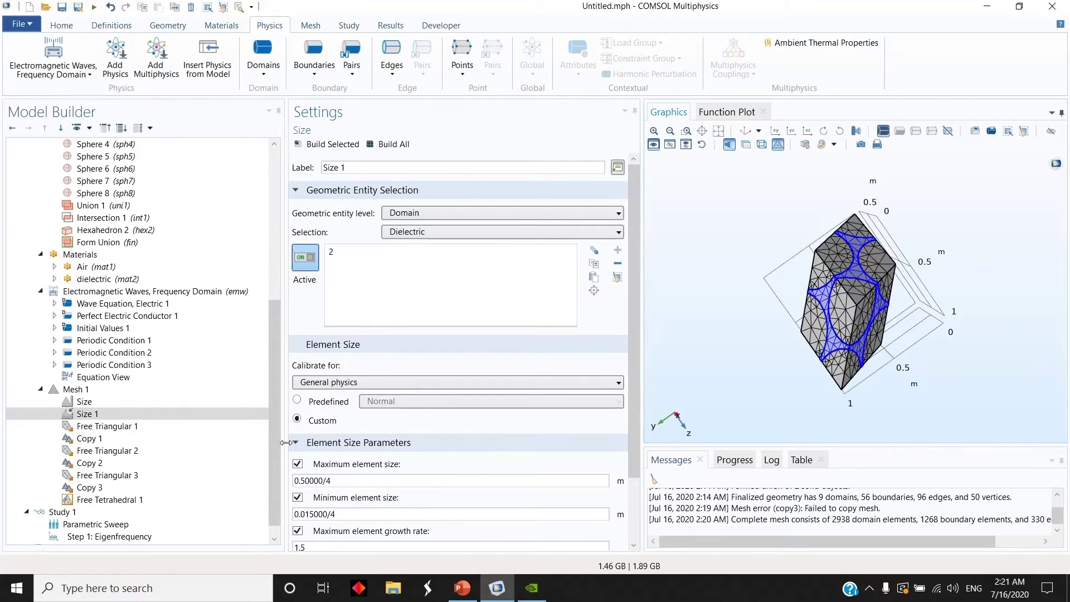
{"action": "left_click", "coordinate": [392, 145]}
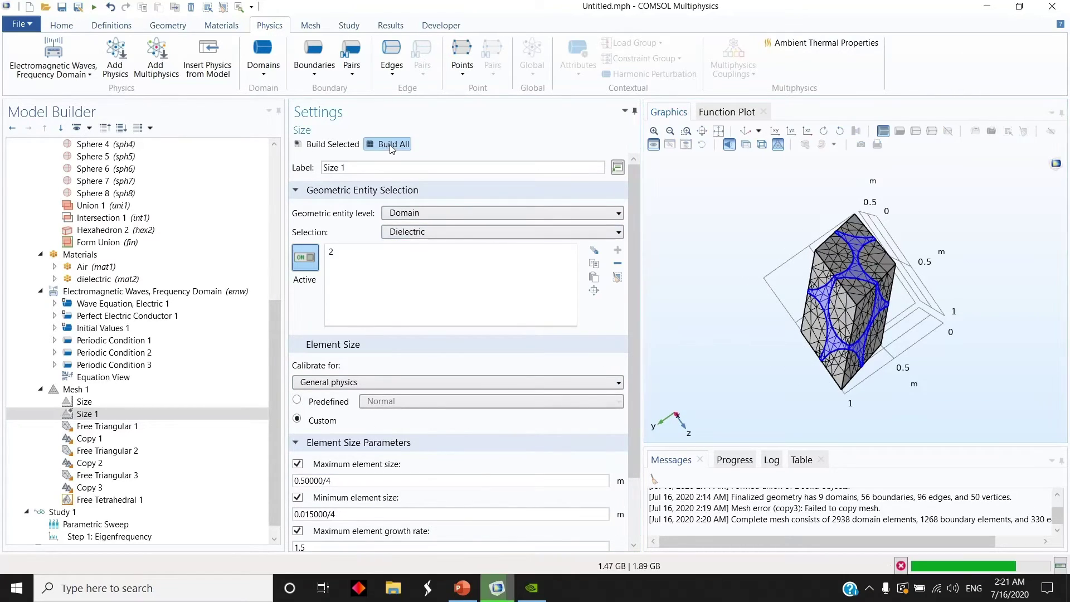
{"action": "left_click_drag", "start_coordinate": [763, 364], "coordinate": [825, 350]}
Divide the maximum element size by 10 and rebuild, giving 18514 domain elements
{"action": "double_click", "coordinate": [370, 481]}
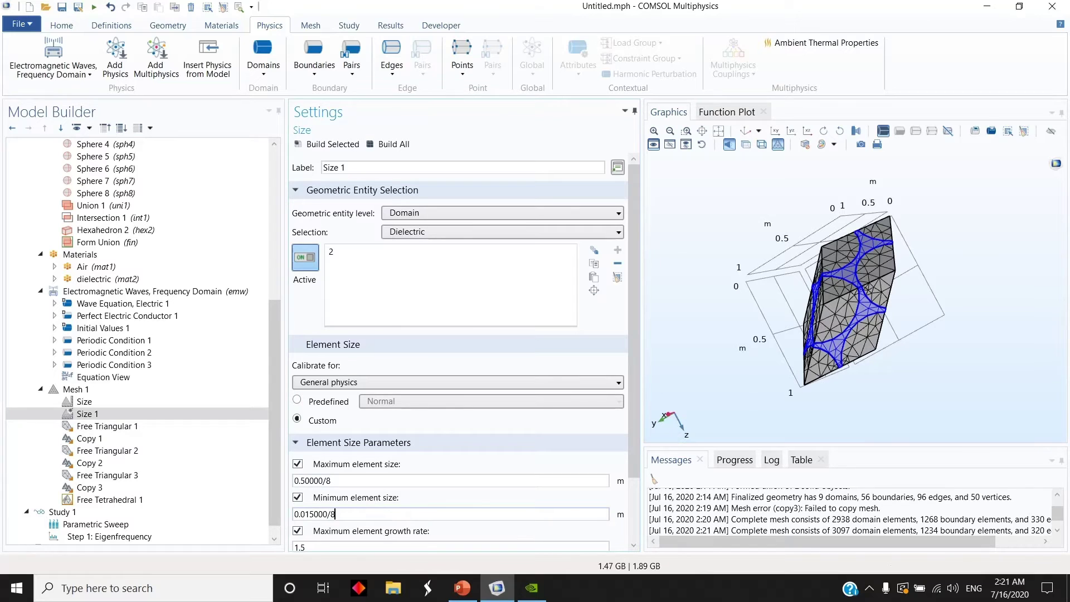
{"action": "left_click", "coordinate": [385, 144]}
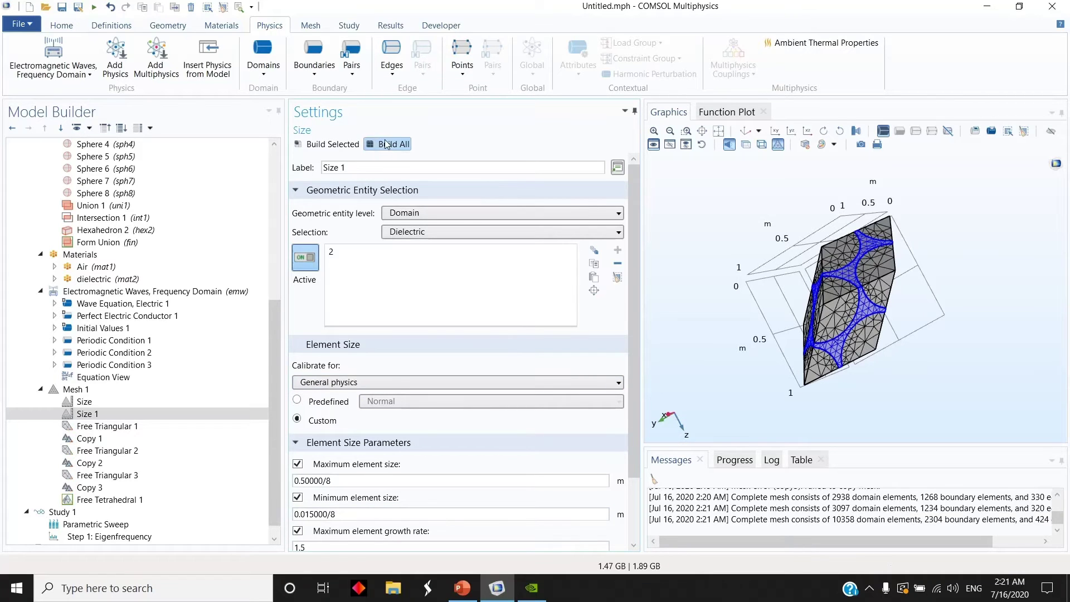
{"action": "left_click_drag", "start_coordinate": [746, 327], "coordinate": [782, 317]}
{"action": "double_click", "coordinate": [374, 482]}
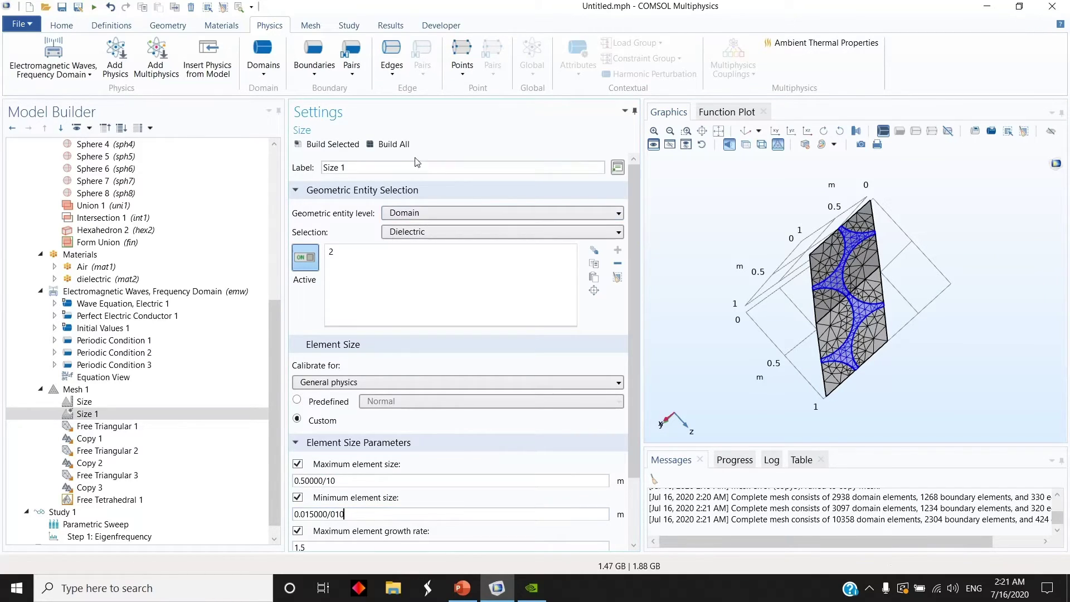
{"action": "left_click", "coordinate": [387, 143]}
{"action": "left_click_drag", "start_coordinate": [697, 397], "coordinate": [758, 325]}
{"action": "scroll", "coordinate": [112, 401], "scroll_direction": "down", "scroll_amount": 1}
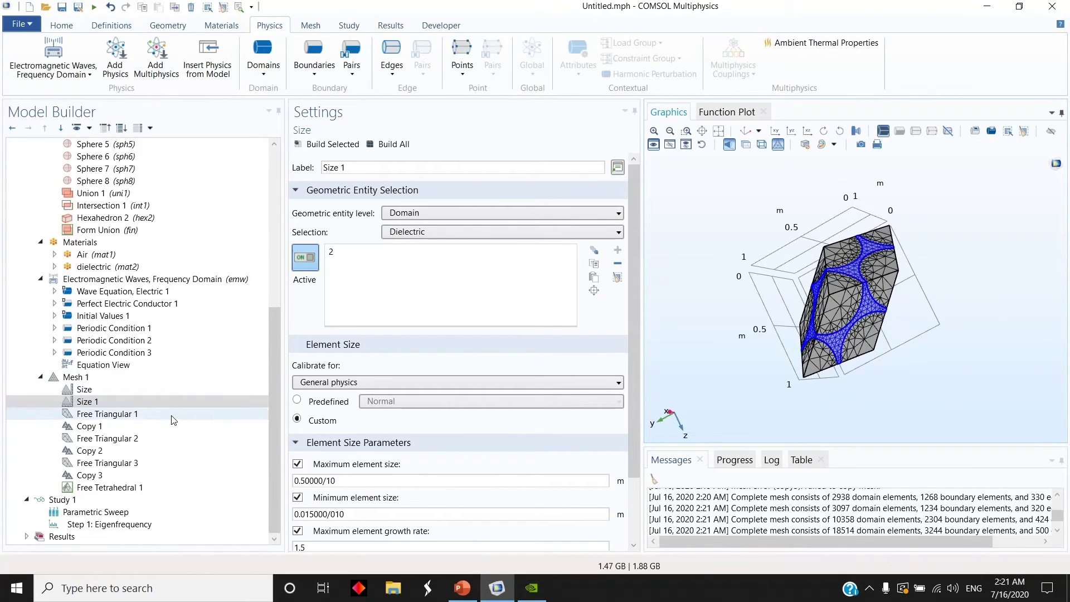
{"action": "left_click", "coordinate": [109, 501]}
Compute the Study 1 eigenfrequency step to get the electric field norm plot at 1.3985E8 Hz
{"action": "left_click", "coordinate": [111, 512]}
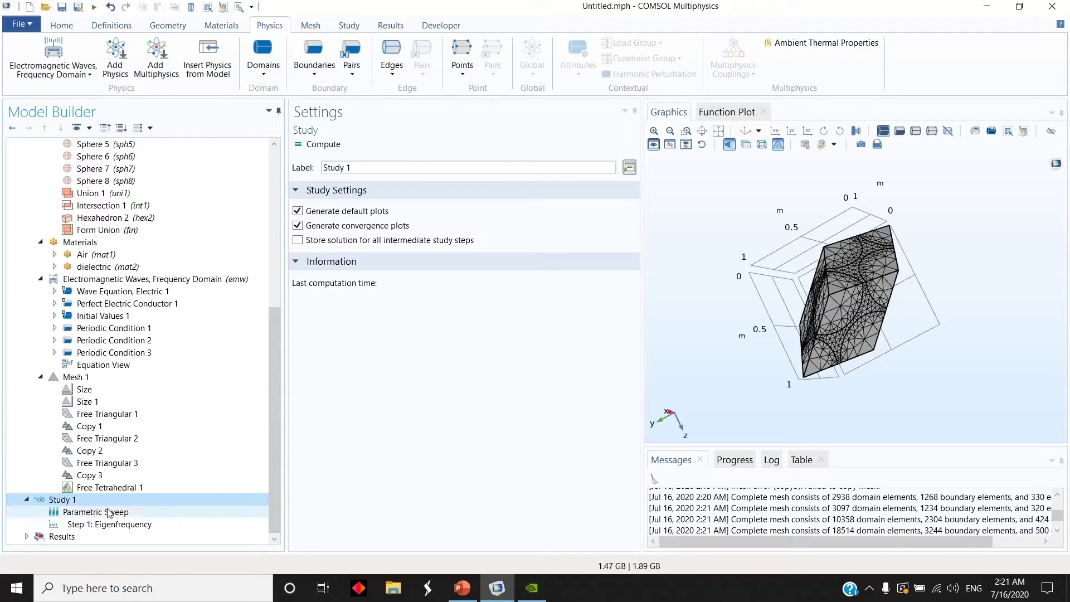
{"action": "left_click", "coordinate": [113, 524]}
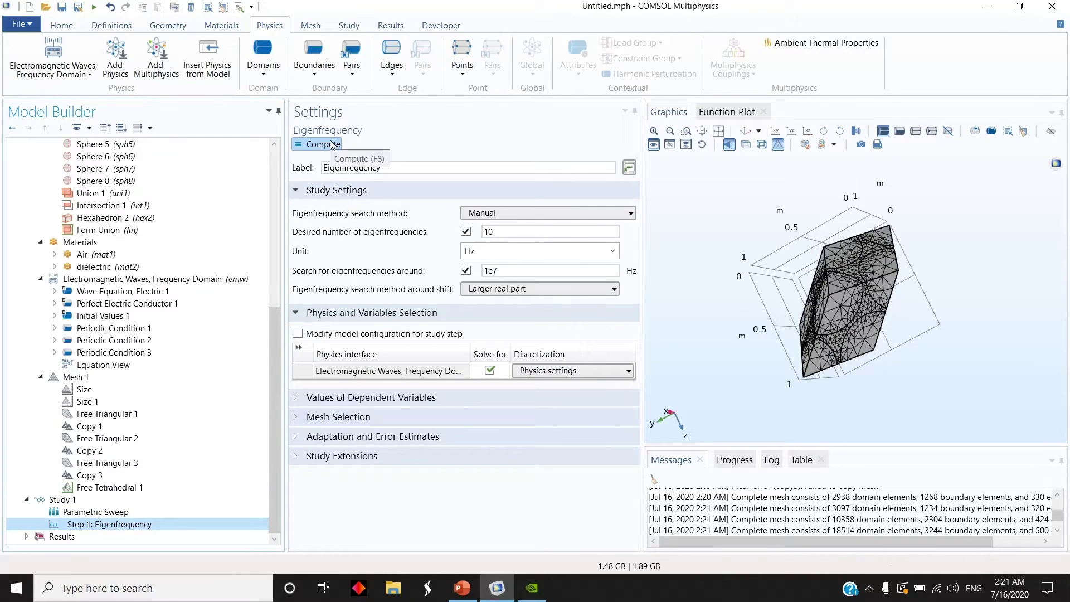
{"action": "left_click", "coordinate": [746, 131]}
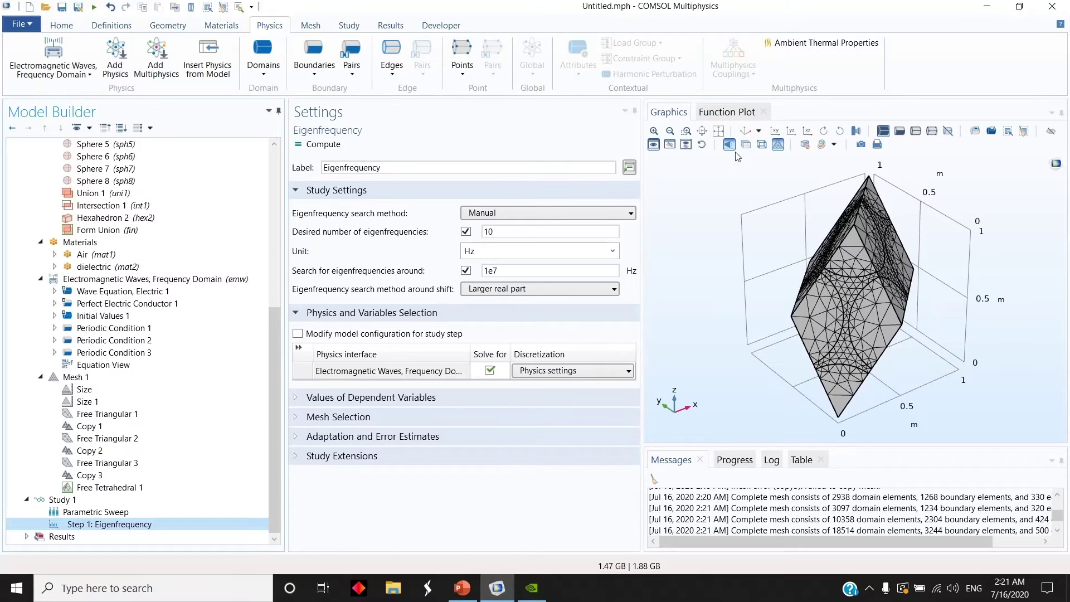
{"action": "left_click", "coordinate": [320, 143]}
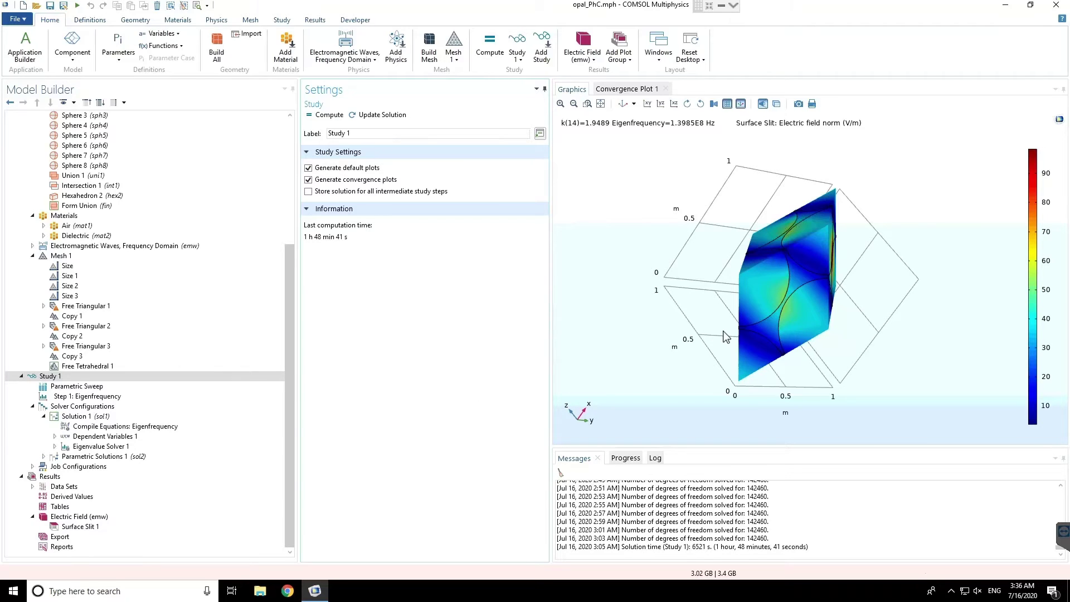
Replot the Electric Field (emw) group for k = 0.14992
{"action": "left_click_drag", "start_coordinate": [724, 334], "coordinate": [646, 324]}
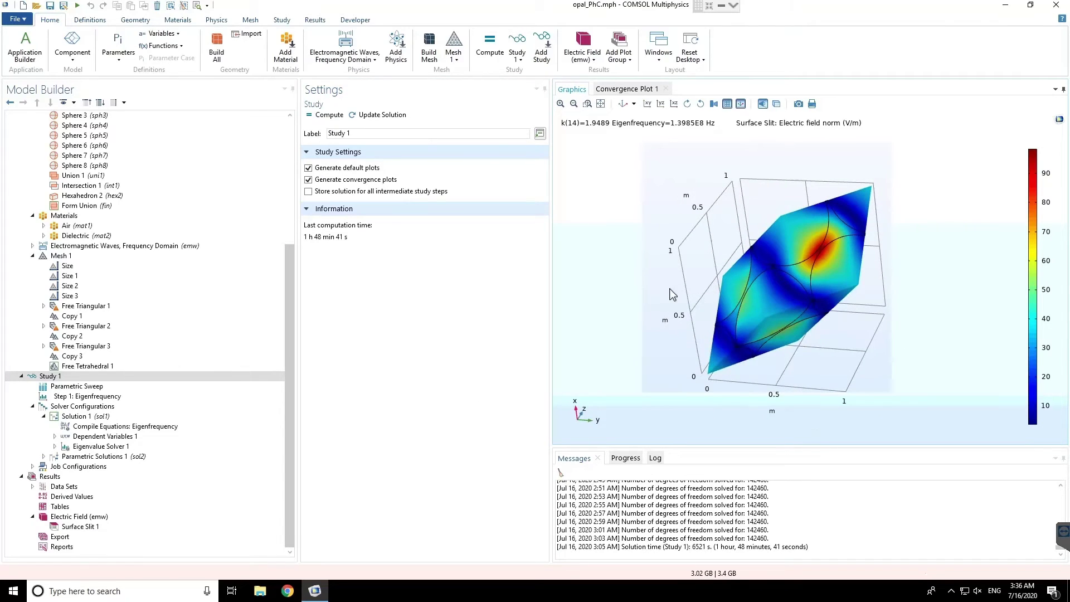
{"action": "left_click_drag", "start_coordinate": [673, 294], "coordinate": [811, 296]}
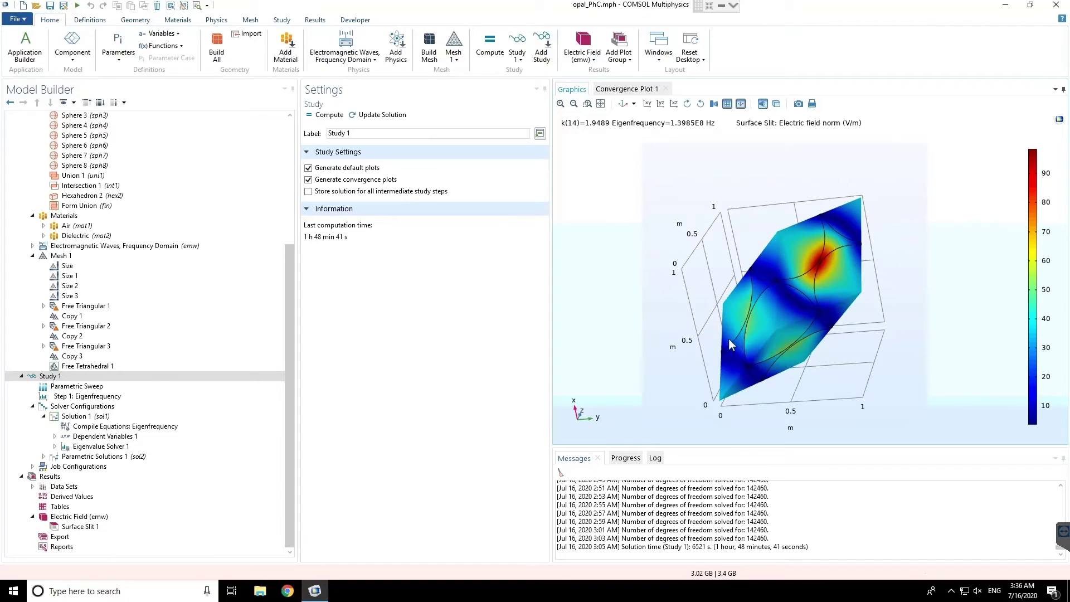
{"action": "left_click_drag", "start_coordinate": [728, 339], "coordinate": [669, 346]}
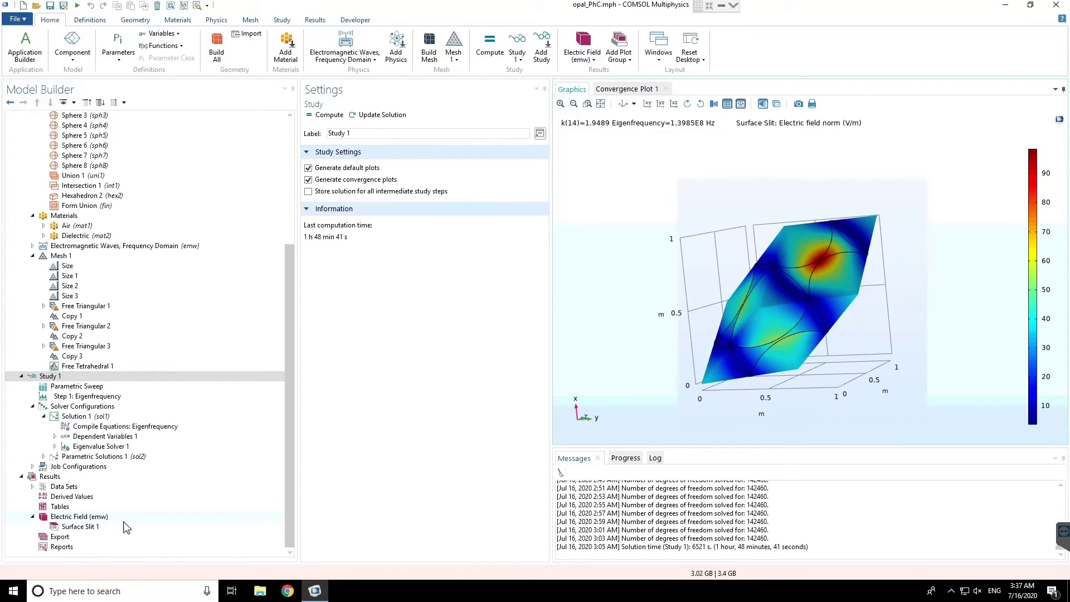
{"action": "left_click", "coordinate": [103, 517]}
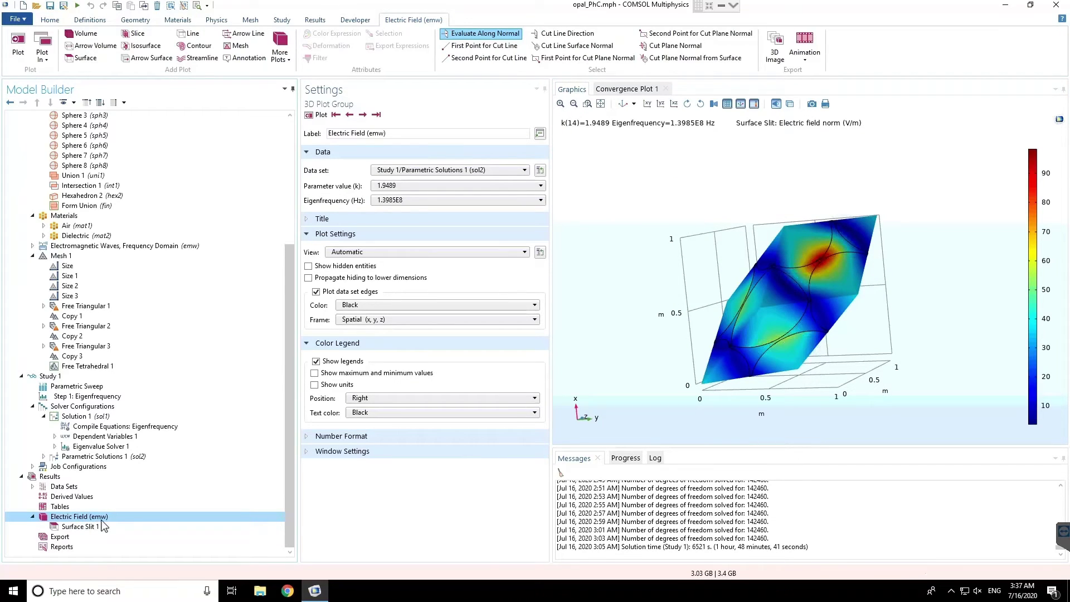
{"action": "left_click", "coordinate": [432, 187]}
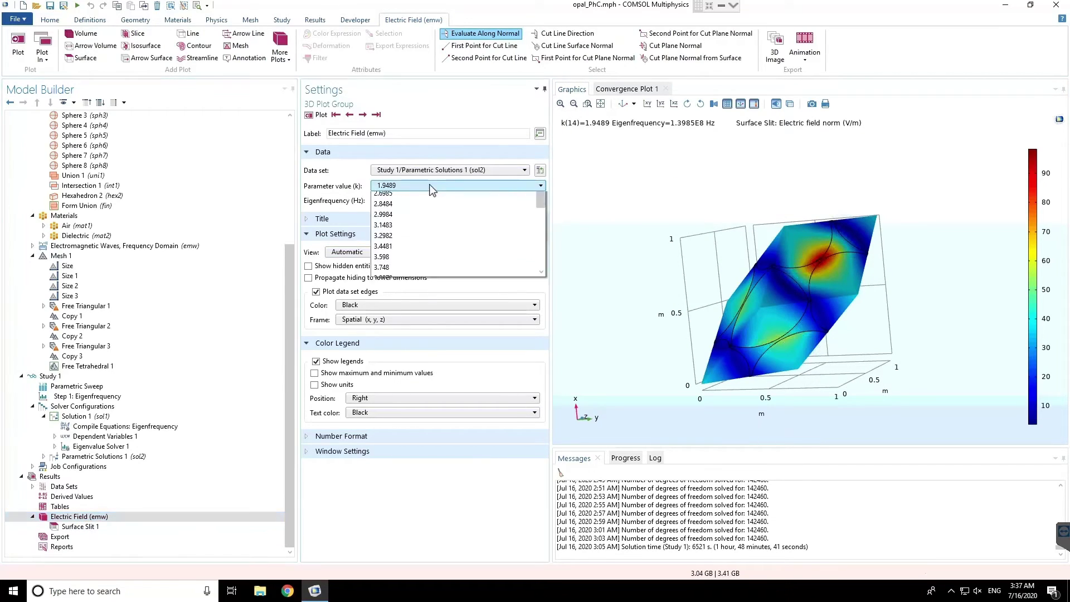
{"action": "left_click", "coordinate": [404, 209]}
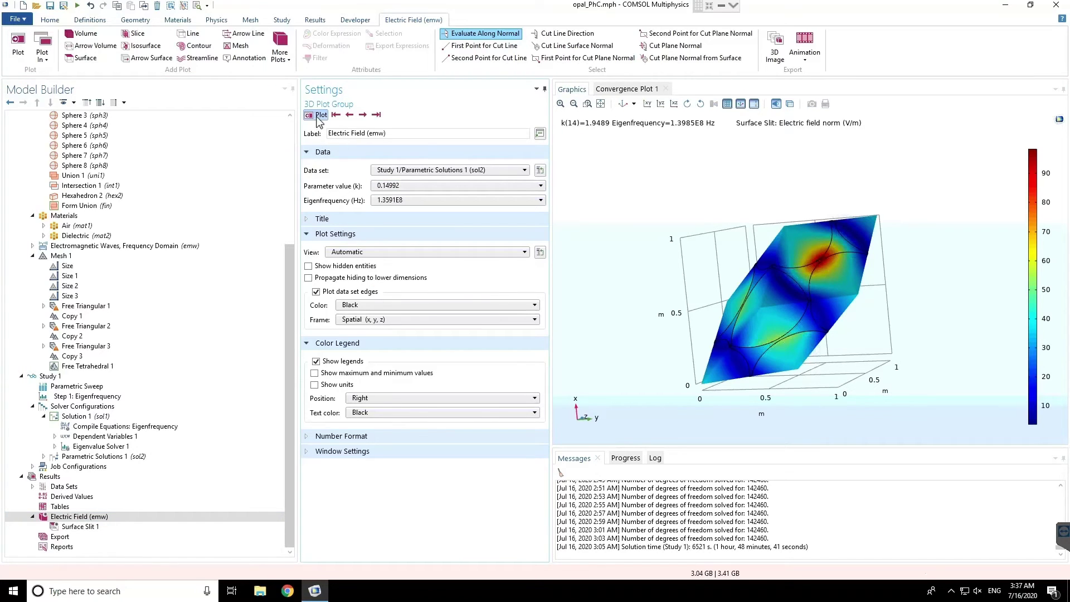
{"action": "left_click", "coordinate": [317, 115]}
Plot the 1.9183E8 Hz mode, then select the 1.3591E8 Hz eigenfrequency
{"action": "mouse_move", "coordinate": [718, 295]}
{"action": "left_mouse_down"}
{"action": "mouse_move", "coordinate": [753, 308]}
{"action": "mouse_move", "coordinate": [737, 286]}
{"action": "left_mouse_up"}
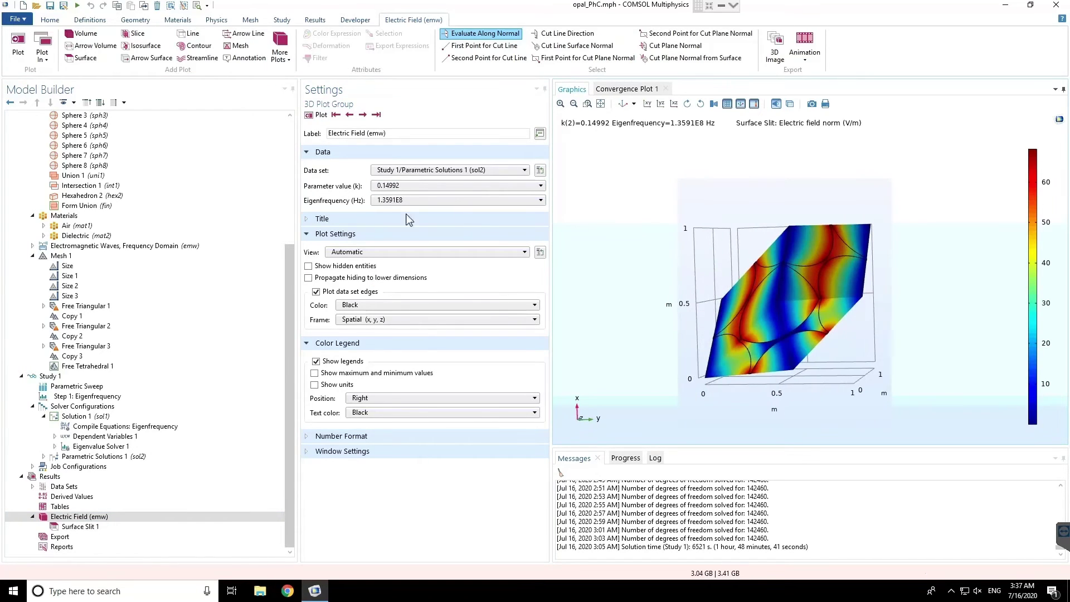
{"action": "left_click", "coordinate": [393, 201]}
{"action": "left_click", "coordinate": [390, 286]}
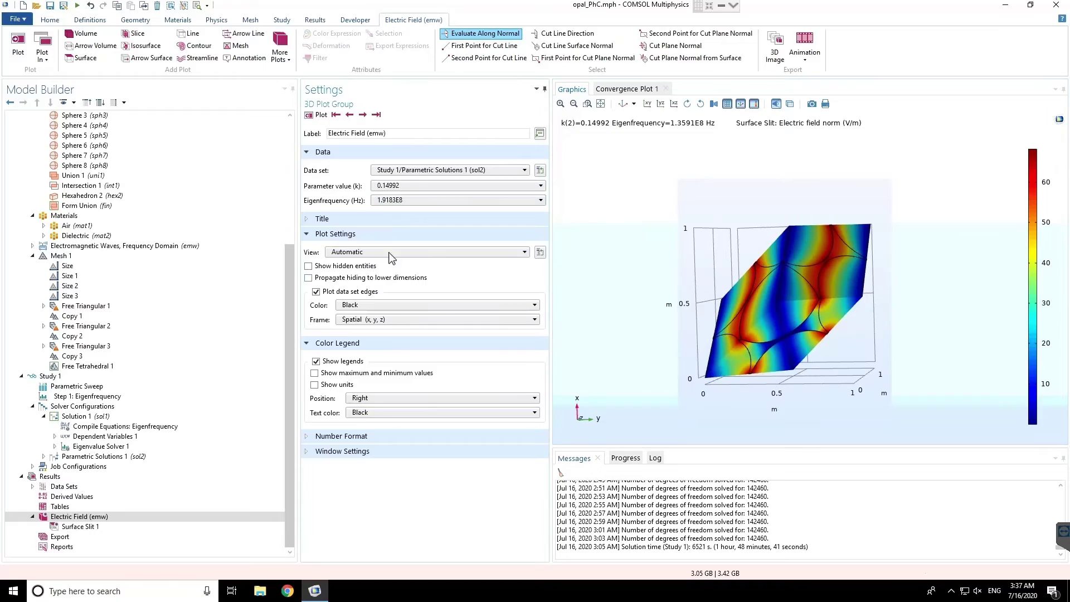
{"action": "left_click", "coordinate": [316, 115]}
{"action": "left_click", "coordinate": [439, 201]}
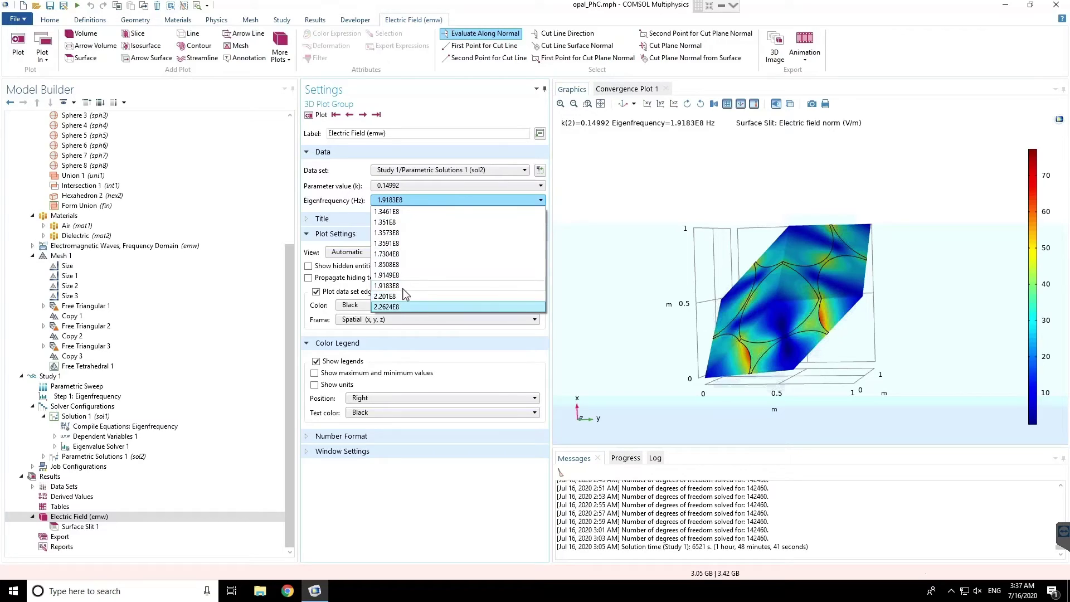
{"action": "left_click", "coordinate": [397, 243]}
Replot the electric field for k = 0.74959 at 1.4302E8 Hz
{"action": "left_click", "coordinate": [407, 201]}
{"action": "left_click", "coordinate": [407, 203]}
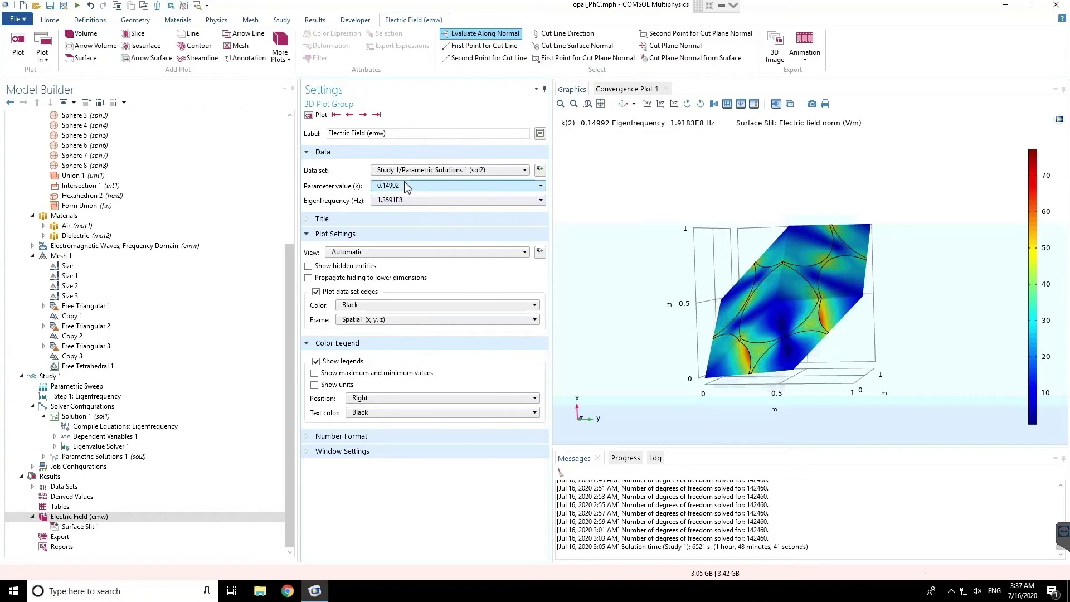
{"action": "left_click", "coordinate": [401, 185]}
{"action": "left_click", "coordinate": [425, 237]}
{"action": "left_click_drag", "start_coordinate": [712, 247], "coordinate": [619, 313]}
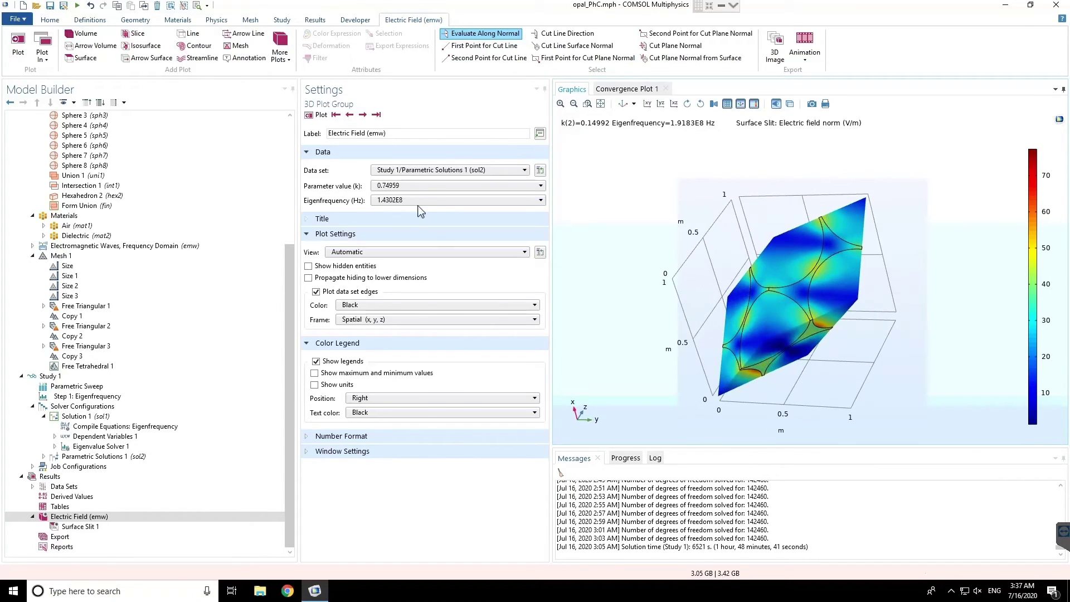
{"action": "left_click", "coordinate": [316, 114]}
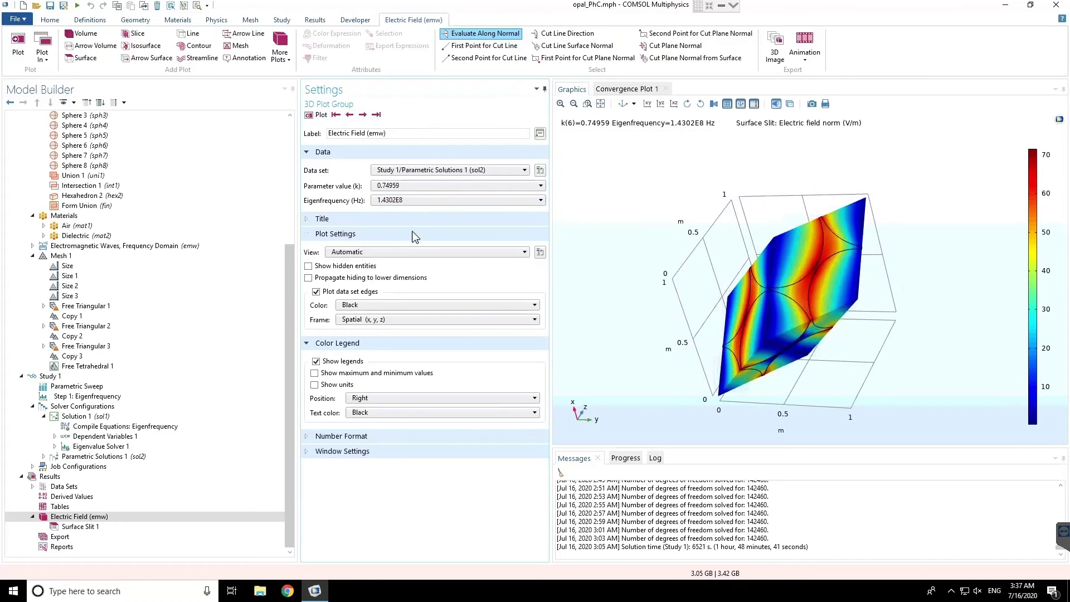
Orbit and zoom the slit-surface field plot to inspect the k = 0.74959 mode in 3-D
{"action": "left_click_drag", "start_coordinate": [708, 308], "coordinate": [756, 354]}
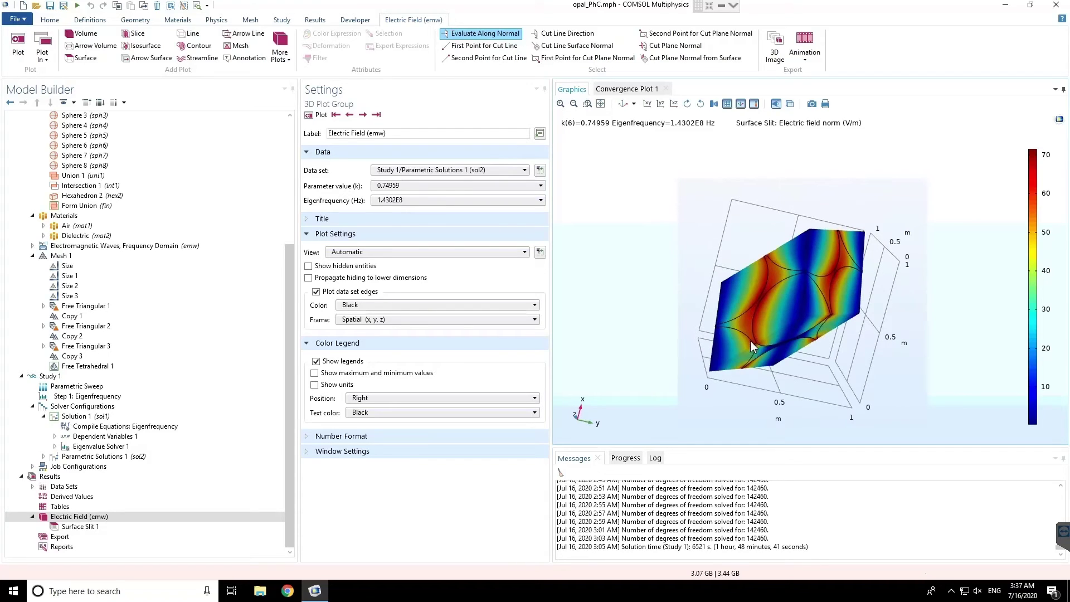
{"action": "left_click_drag", "start_coordinate": [776, 274], "coordinate": [767, 312]}
{"action": "scroll", "coordinate": [767, 312], "scroll_direction": "up", "scroll_amount": 3}
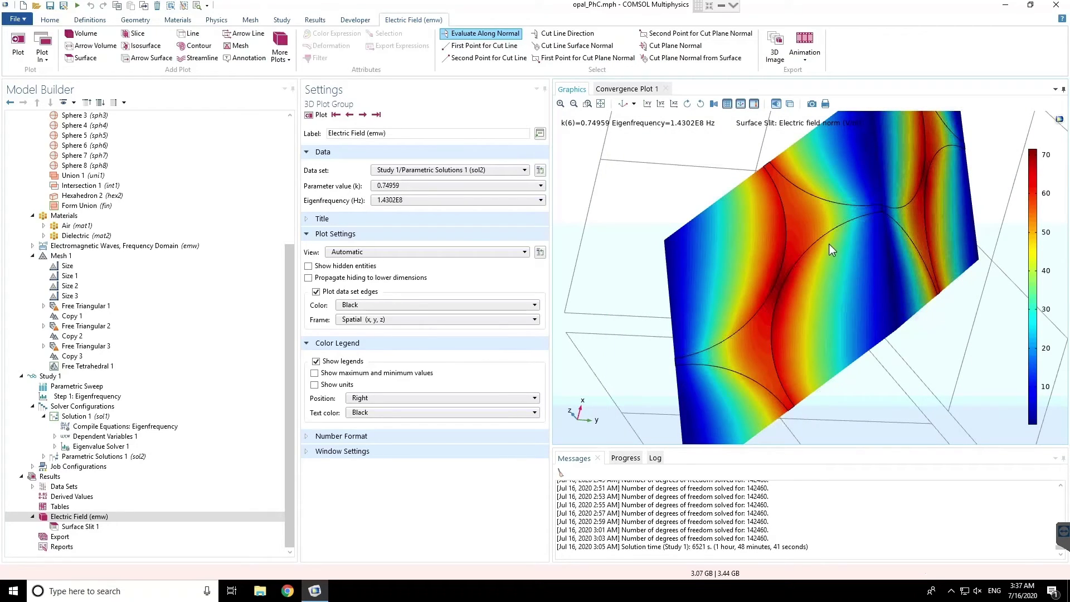
{"action": "mouse_move", "coordinate": [771, 273]}
{"action": "left_mouse_down"}
{"action": "mouse_move", "coordinate": [779, 298]}
{"action": "mouse_move", "coordinate": [770, 289]}
{"action": "left_mouse_up"}
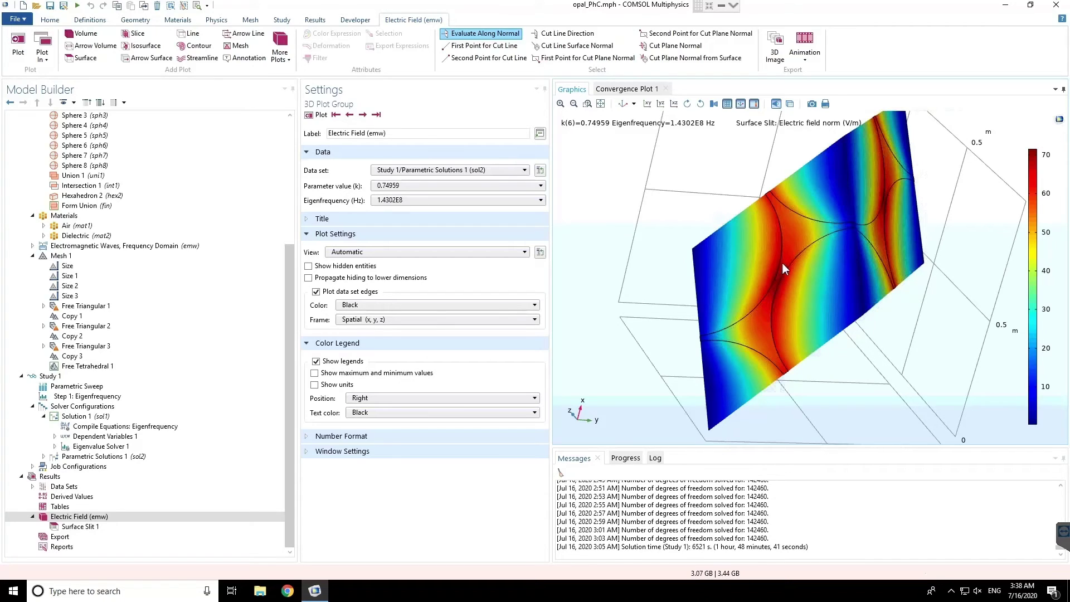
{"action": "mouse_move", "coordinate": [775, 279]}
{"action": "left_mouse_down"}
{"action": "mouse_move", "coordinate": [785, 290]}
{"action": "mouse_move", "coordinate": [767, 286]}
{"action": "left_mouse_up"}
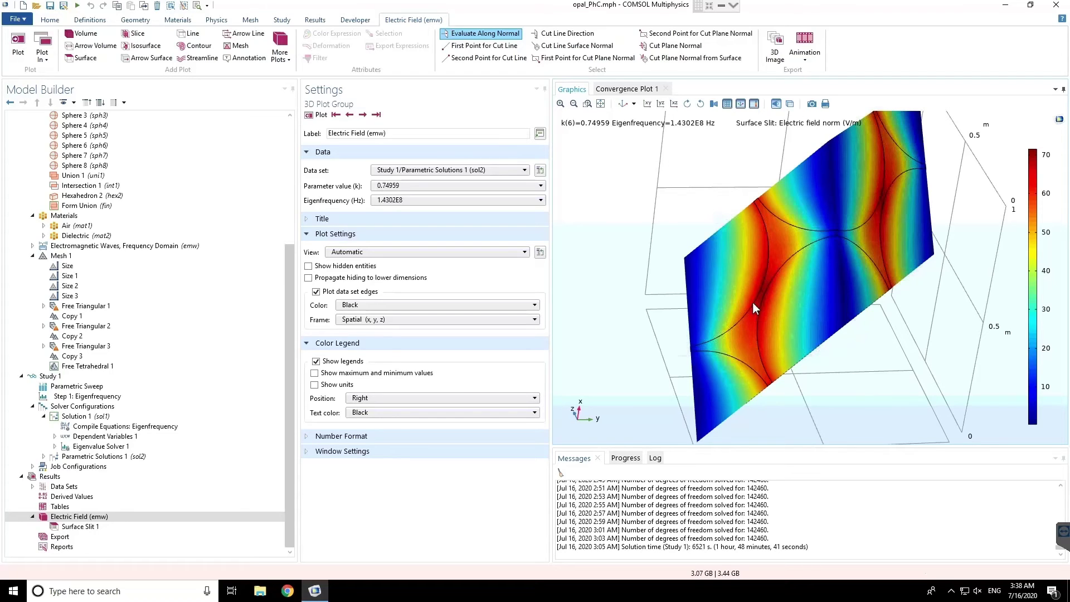
{"action": "left_click_drag", "start_coordinate": [768, 285], "coordinate": [674, 264]}
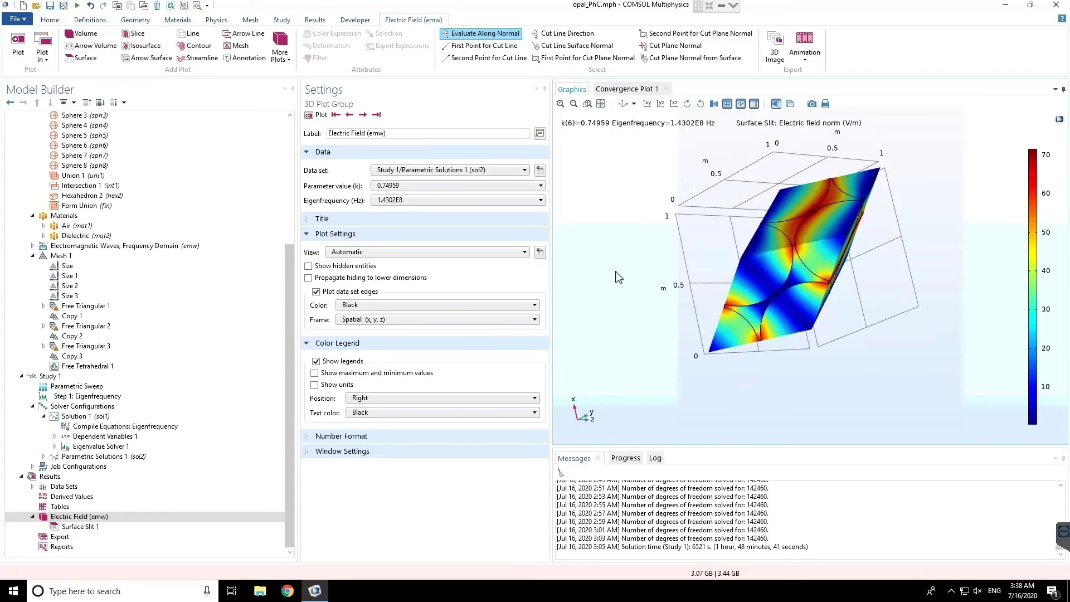
{"action": "left_click", "coordinate": [313, 21]}
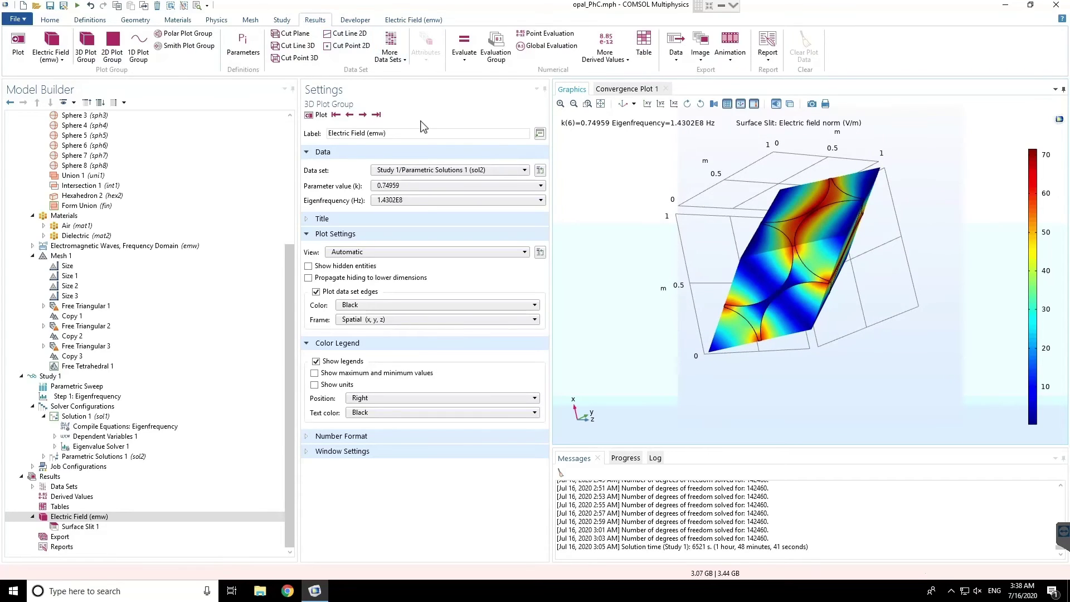
Add 1D Plot Group 2 using the Study 1/Parametric Solutions 1 (sol2) data set
{"action": "left_click", "coordinate": [144, 48]}
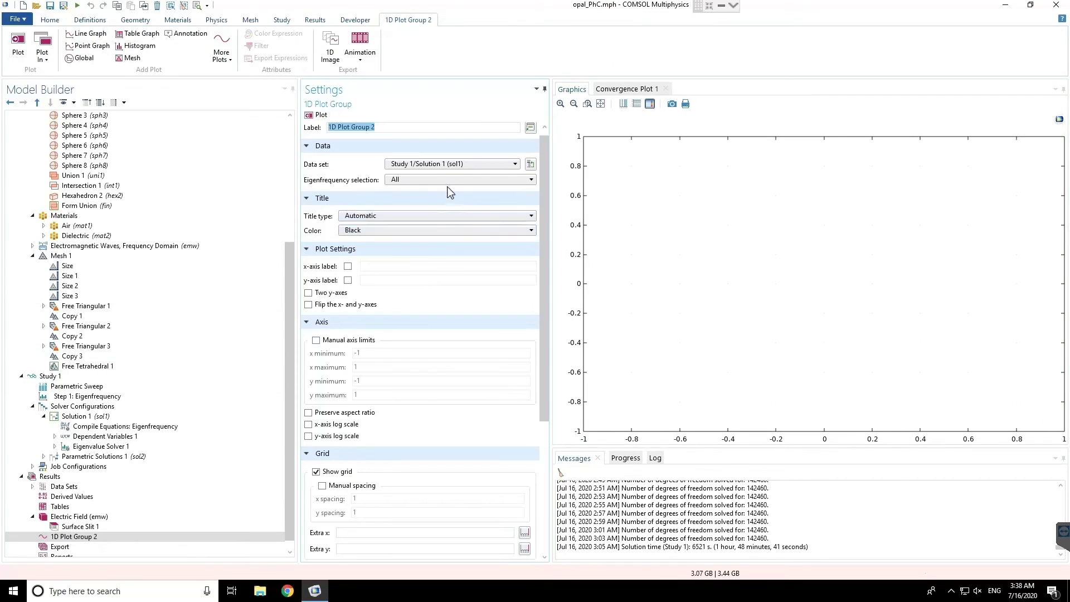
{"action": "left_click", "coordinate": [441, 166]}
{"action": "left_click", "coordinate": [448, 195]}
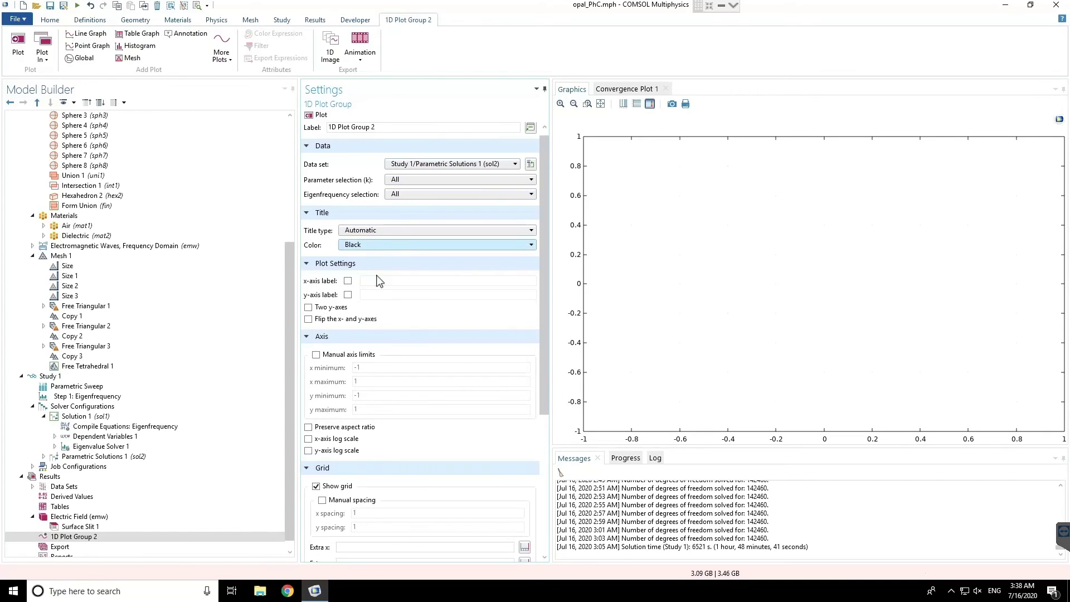
{"action": "scroll", "coordinate": [379, 396], "scroll_direction": "down", "scroll_amount": 5}
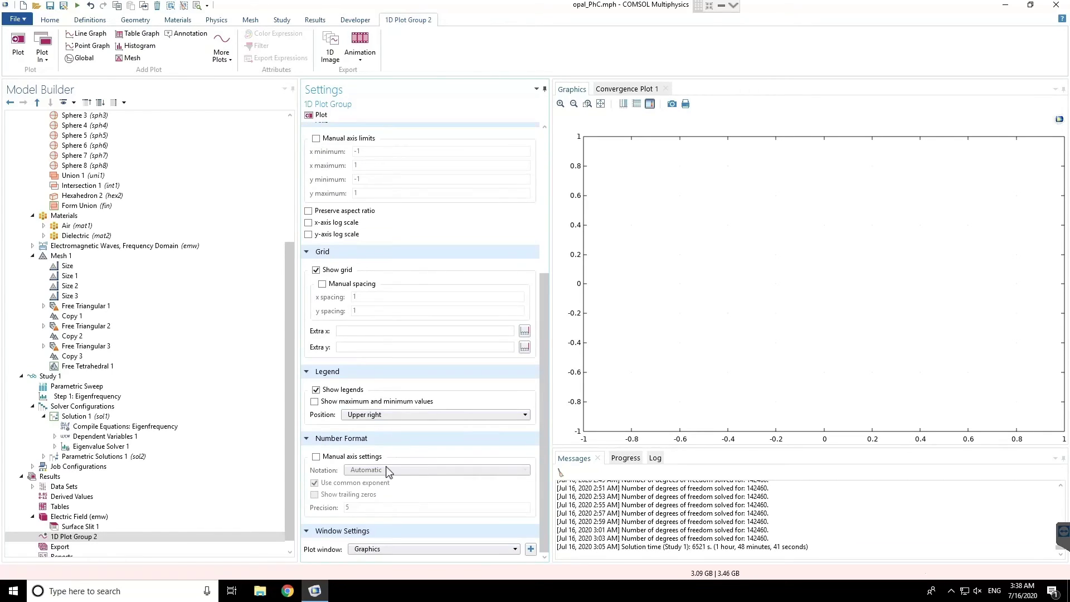
Add a line graph and a Global plot to 1D Plot Group 2
{"action": "right_click", "coordinate": [72, 538]}
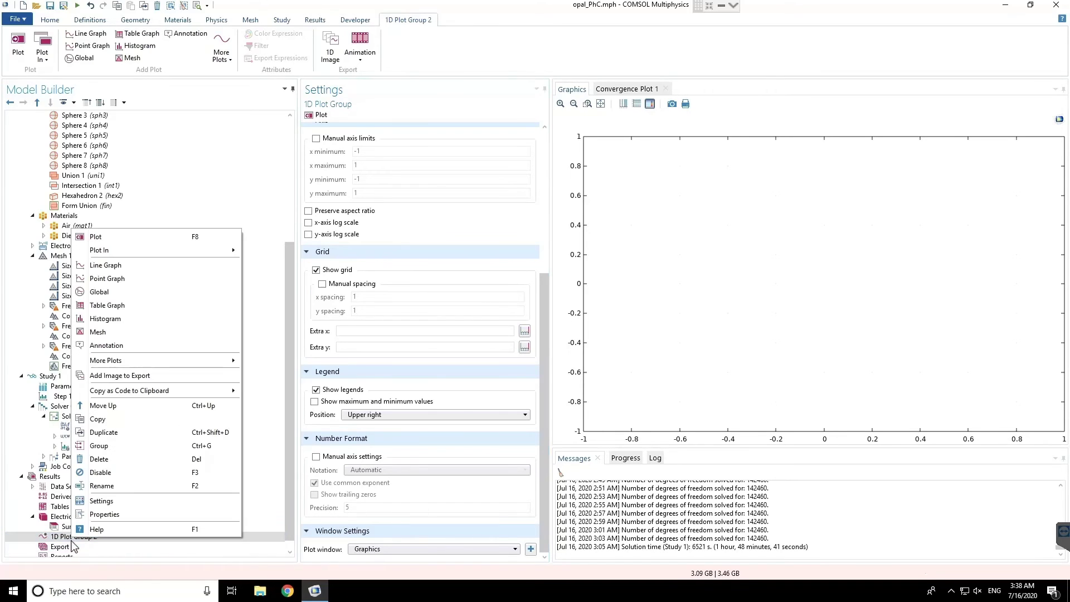
{"action": "left_click", "coordinate": [94, 267]}
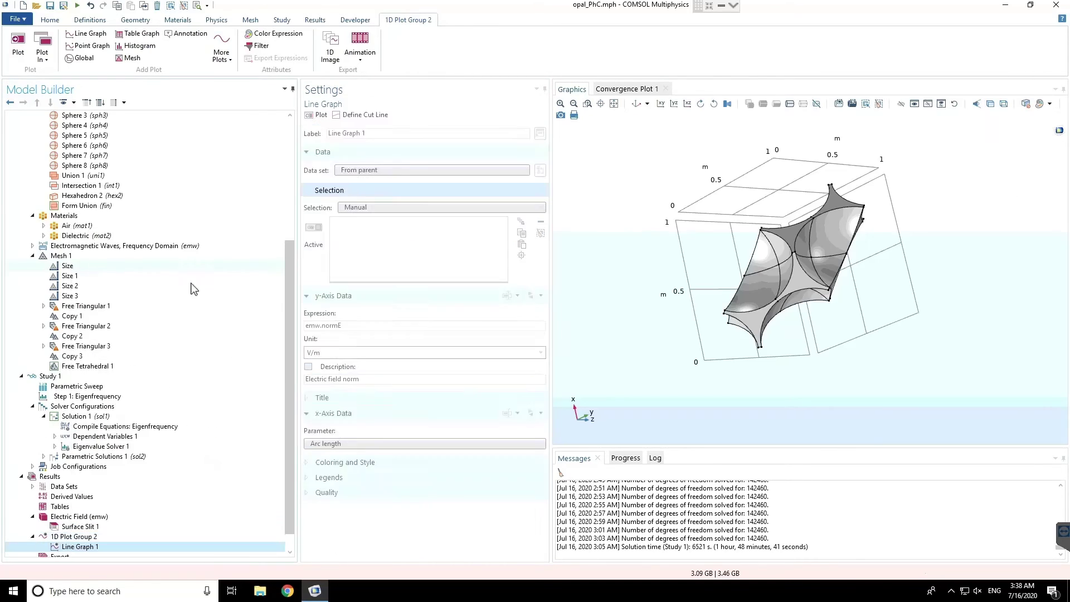
{"action": "left_click", "coordinate": [78, 536]}
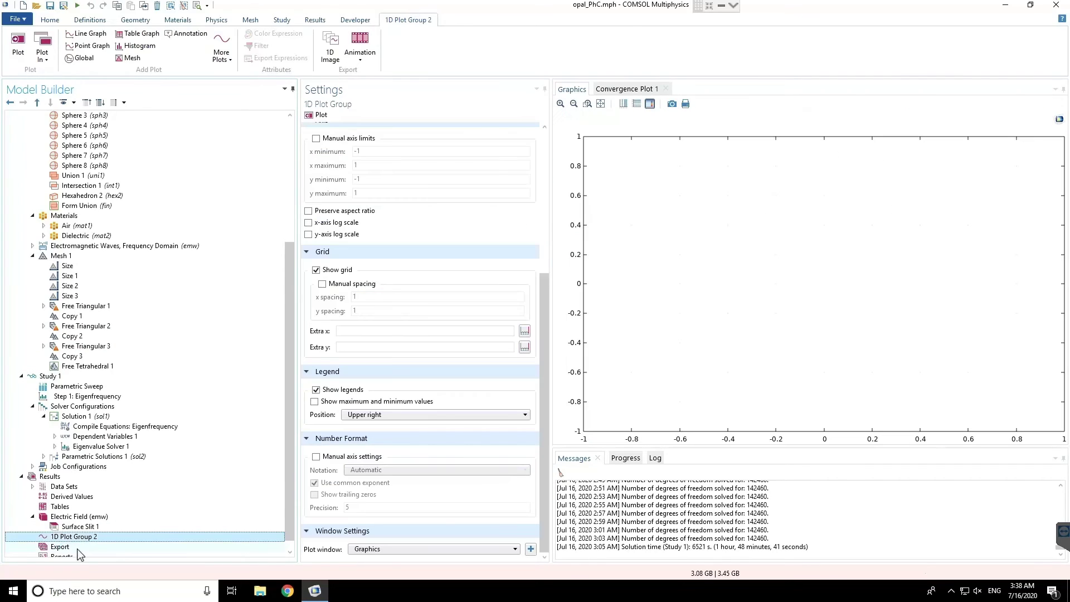
{"action": "right_click", "coordinate": [80, 537]}
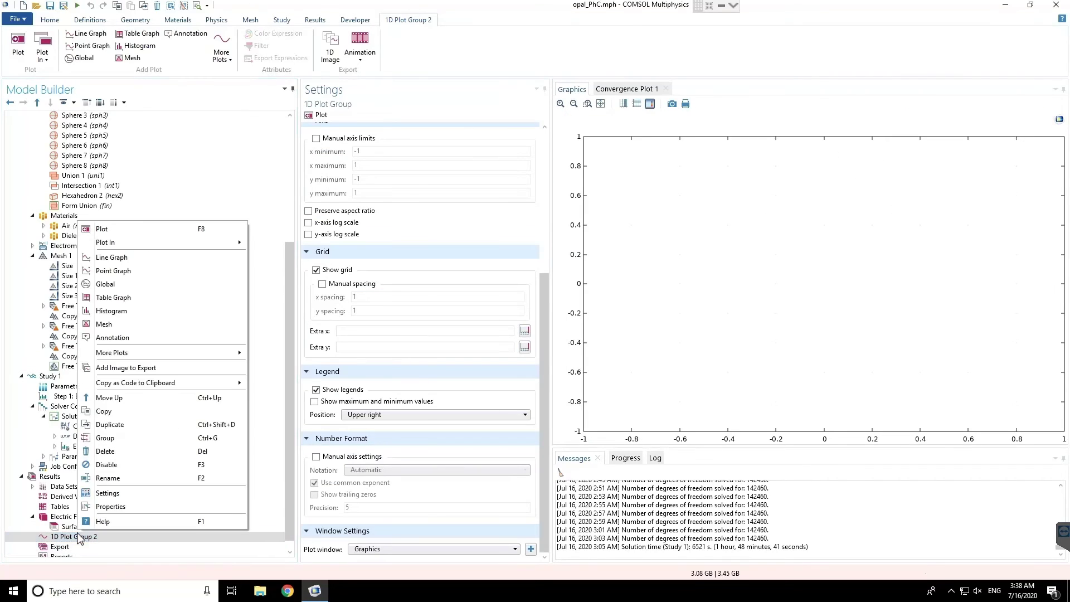
{"action": "left_click", "coordinate": [160, 284]}
Set the Global 1 y-expression to emw.freq*a/c_const with x-axis data from Outer solutions
{"action": "left_click", "coordinate": [393, 219]}
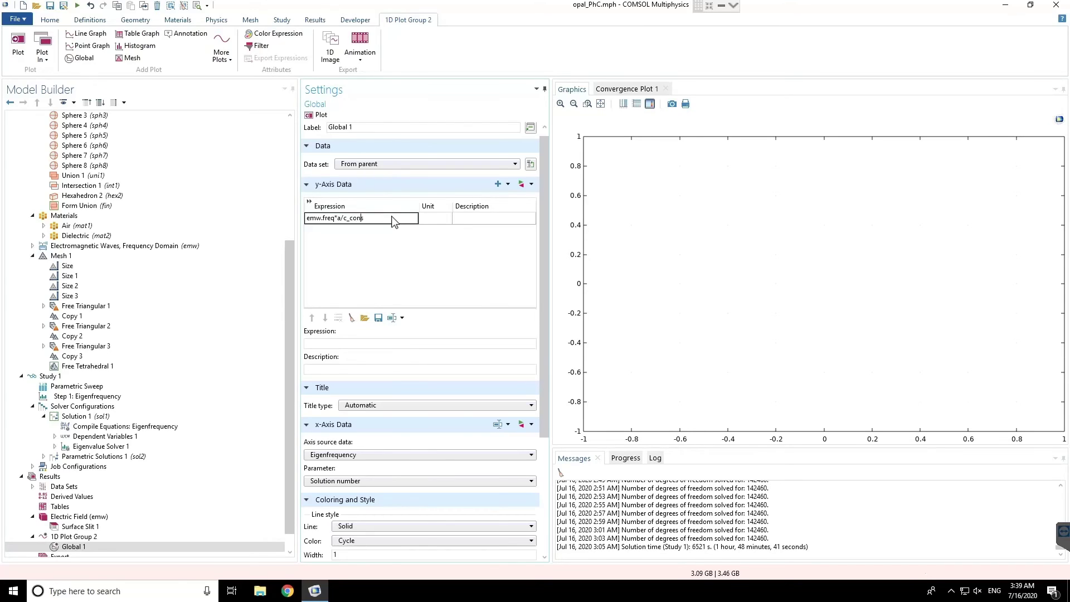
{"action": "left_click", "coordinate": [415, 278]}
{"action": "scroll", "coordinate": [430, 337], "scroll_direction": "down", "scroll_amount": 3}
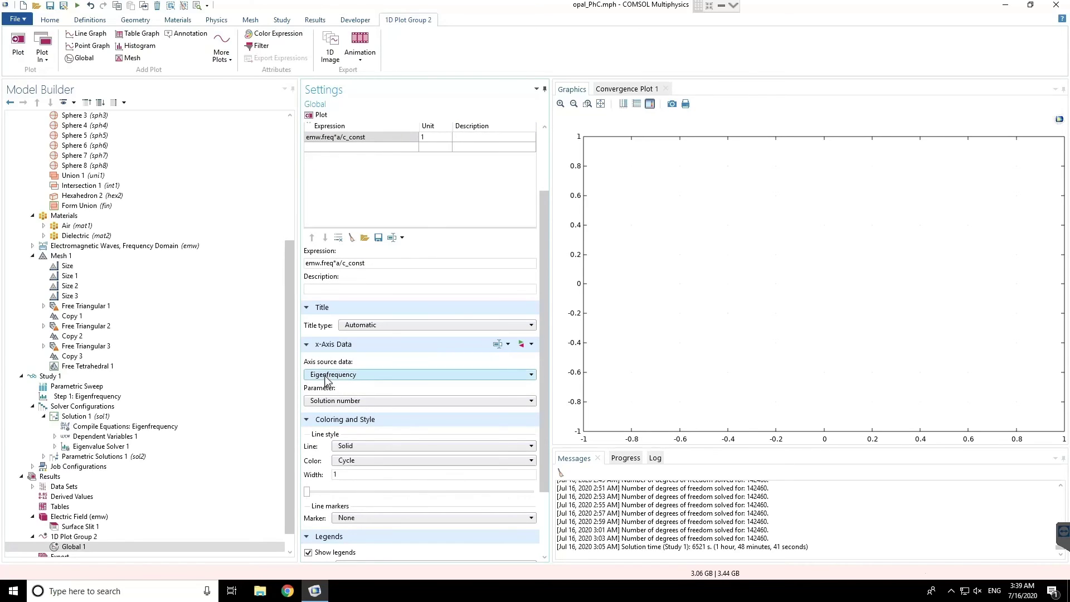
{"action": "left_click", "coordinate": [332, 377]}
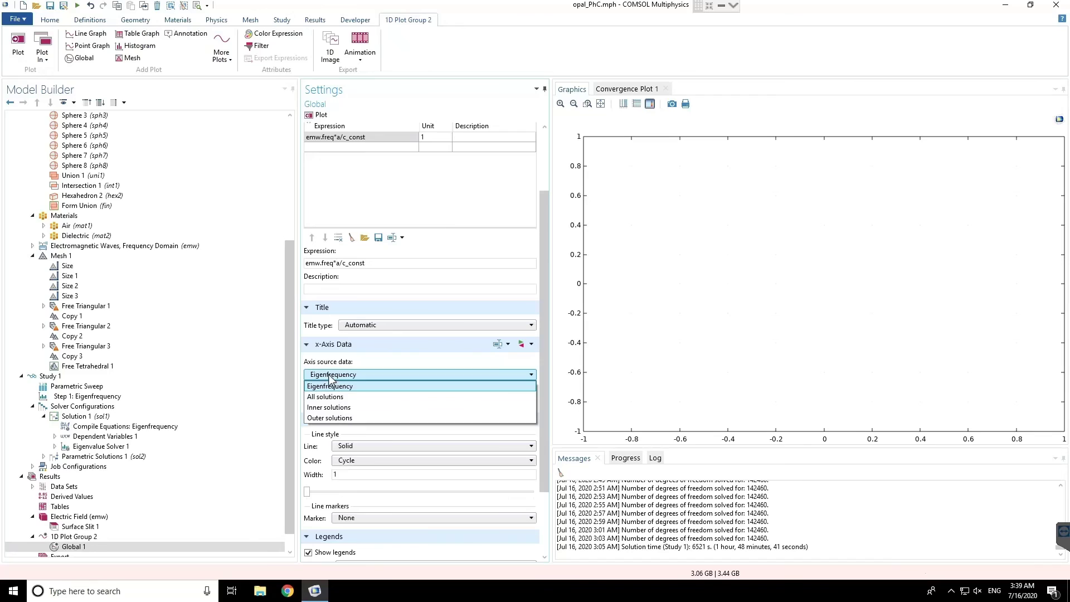
{"action": "left_click", "coordinate": [335, 418]}
Position the circle markers in data points for all ten bands
{"action": "scroll", "coordinate": [320, 518], "scroll_direction": "down", "scroll_amount": 3}
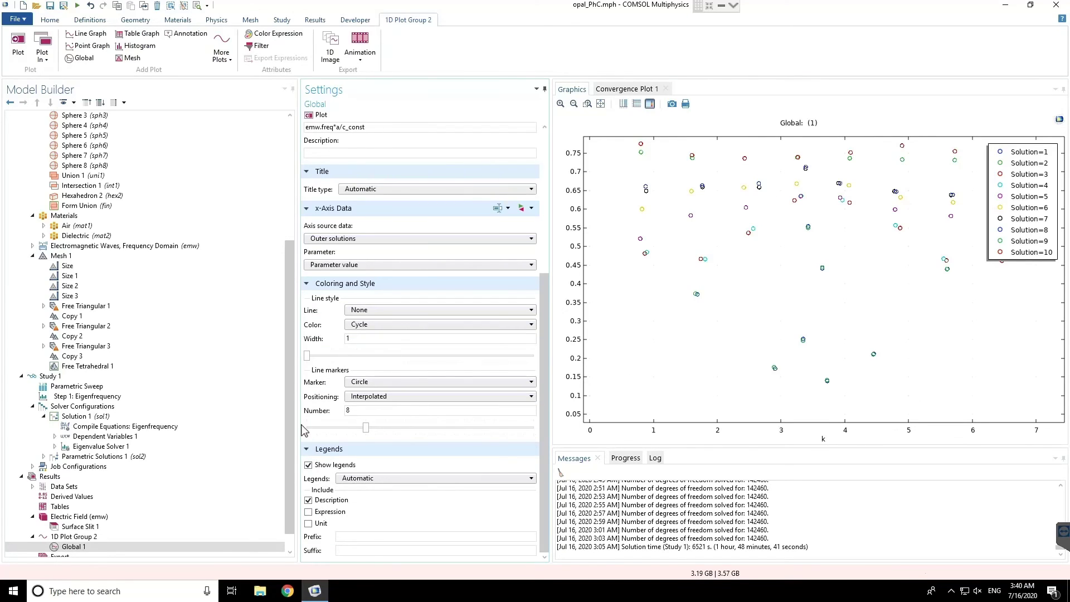
{"action": "left_click", "coordinate": [368, 397]}
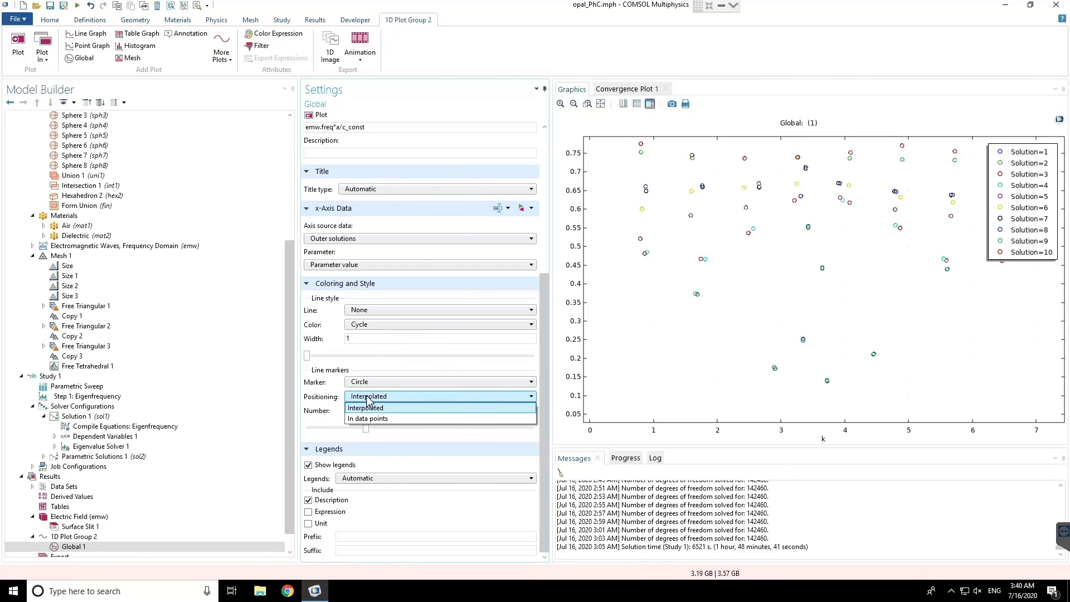
{"action": "left_click", "coordinate": [374, 419]}
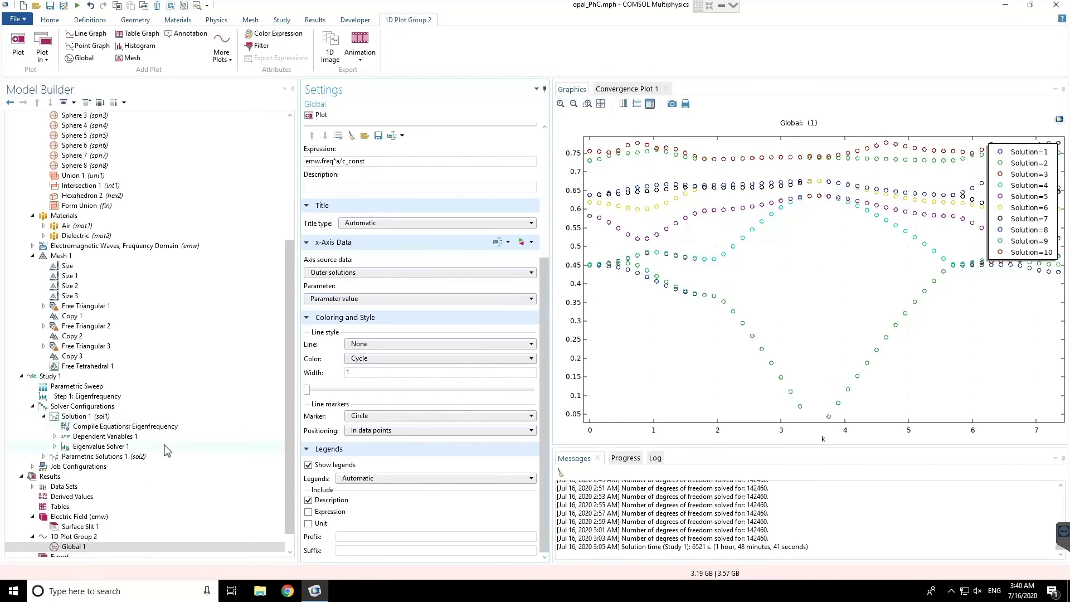
{"action": "scroll", "coordinate": [99, 510], "scroll_direction": "down", "scroll_amount": 1}
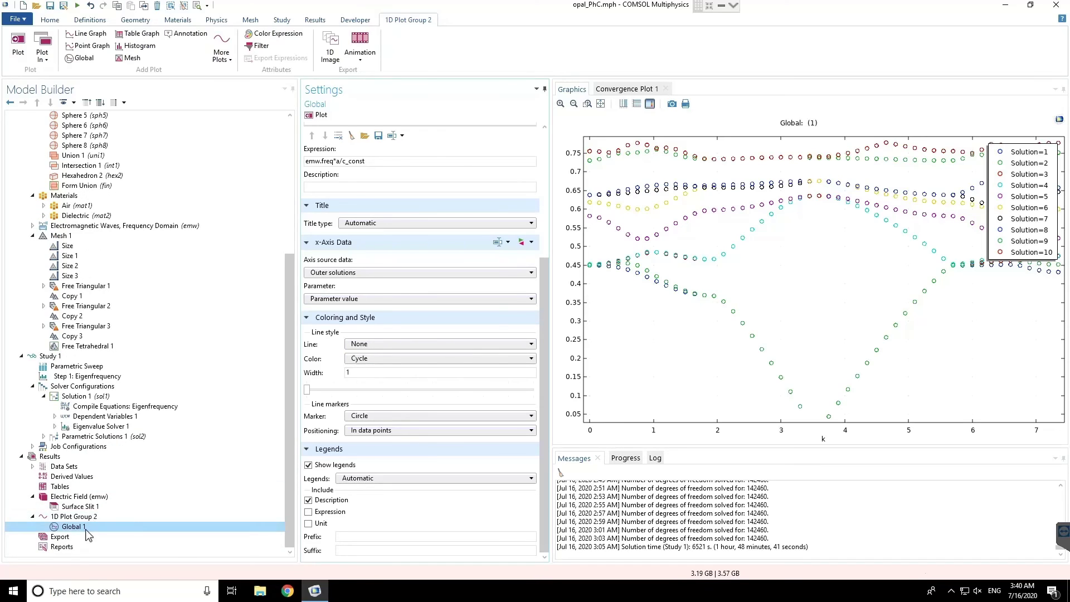
{"action": "scroll", "coordinate": [364, 403], "scroll_direction": "up", "scroll_amount": 5}
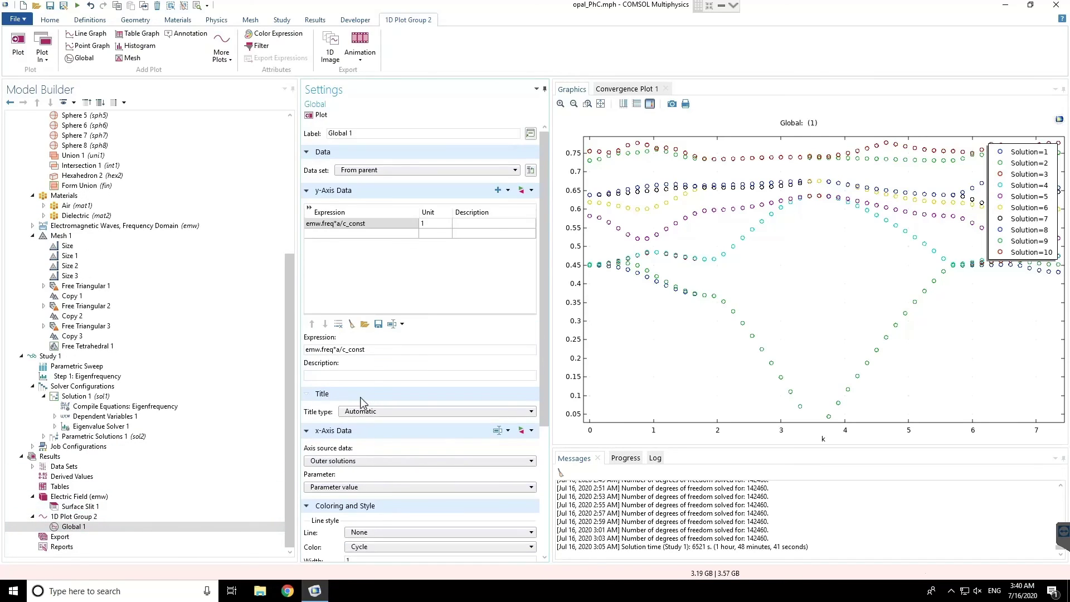
Set manual y-axis limits from 0 to 1 on 1D Plot Group 2 and replot
{"action": "left_click", "coordinate": [82, 517]}
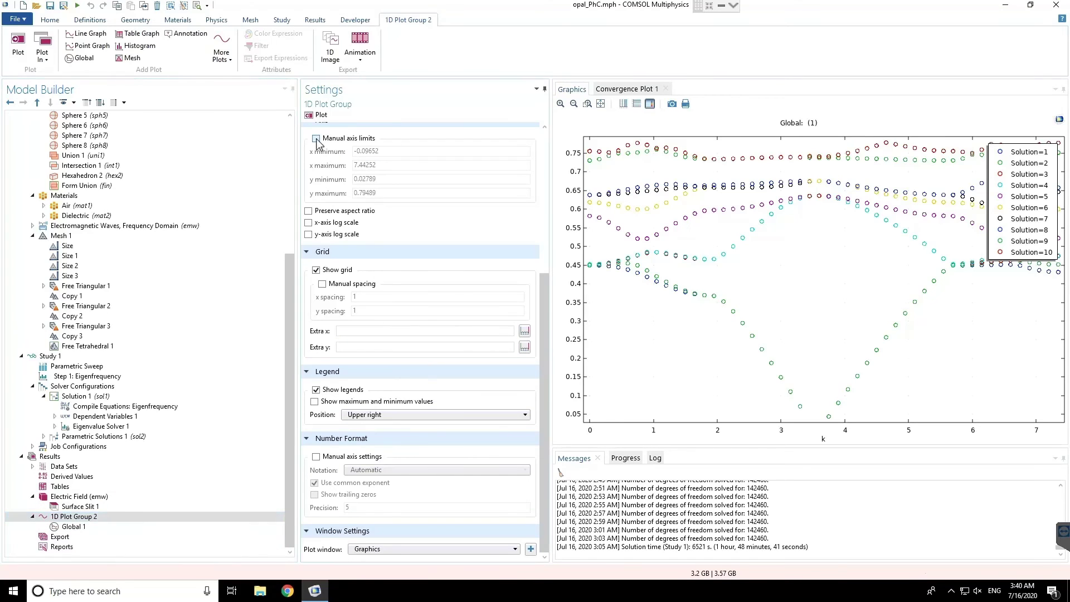
{"action": "left_click", "coordinate": [317, 138]}
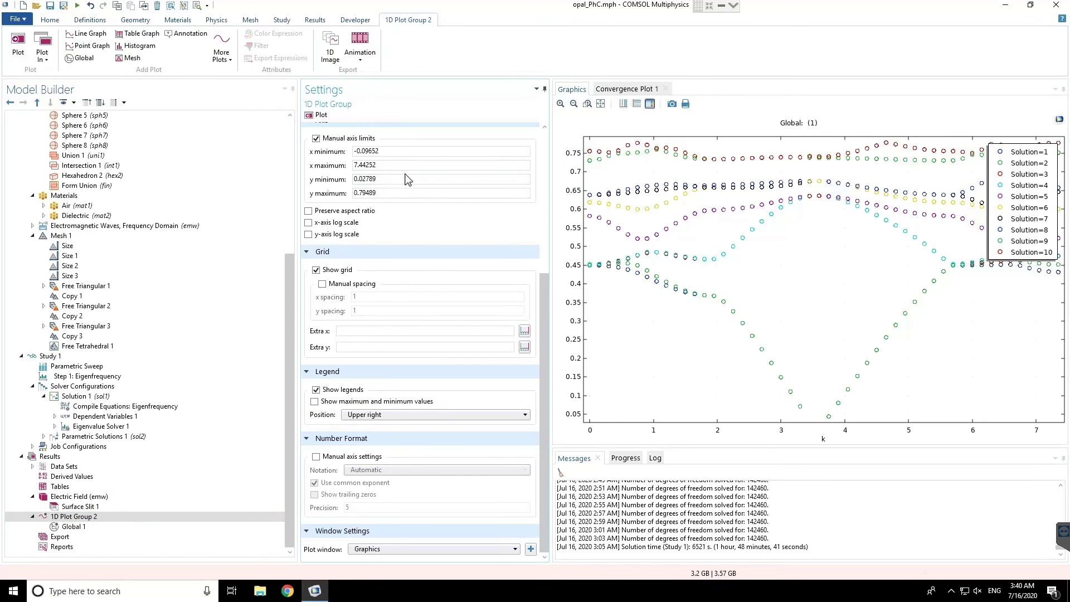
{"action": "double_click", "coordinate": [406, 182]}
{"action": "type", "text": "0"}
{"action": "key", "text": "Tab"}
{"action": "type", "text": "1"}
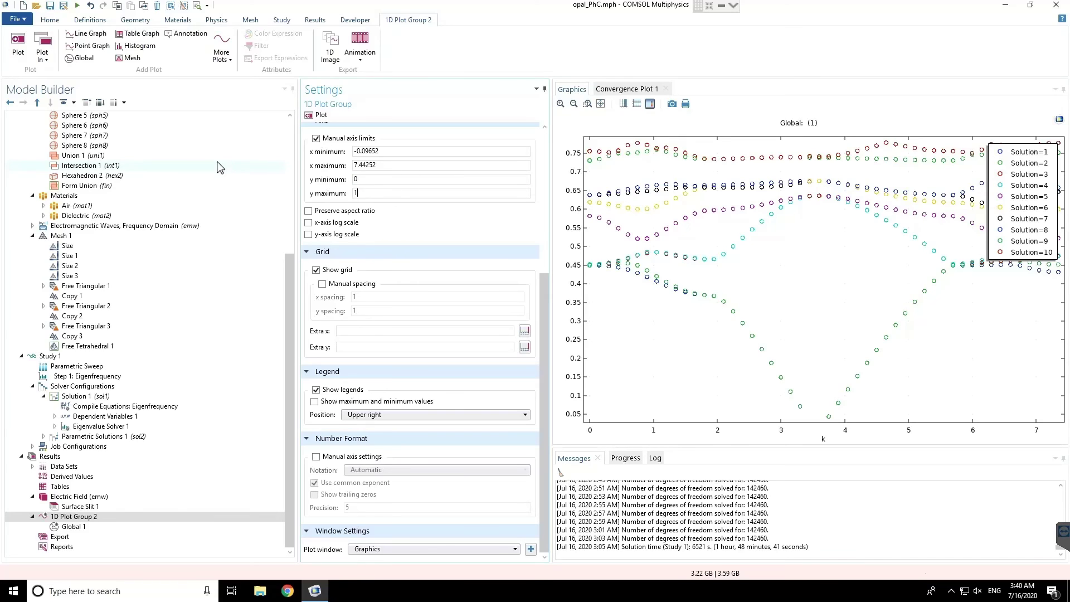
{"action": "left_click", "coordinate": [318, 115]}
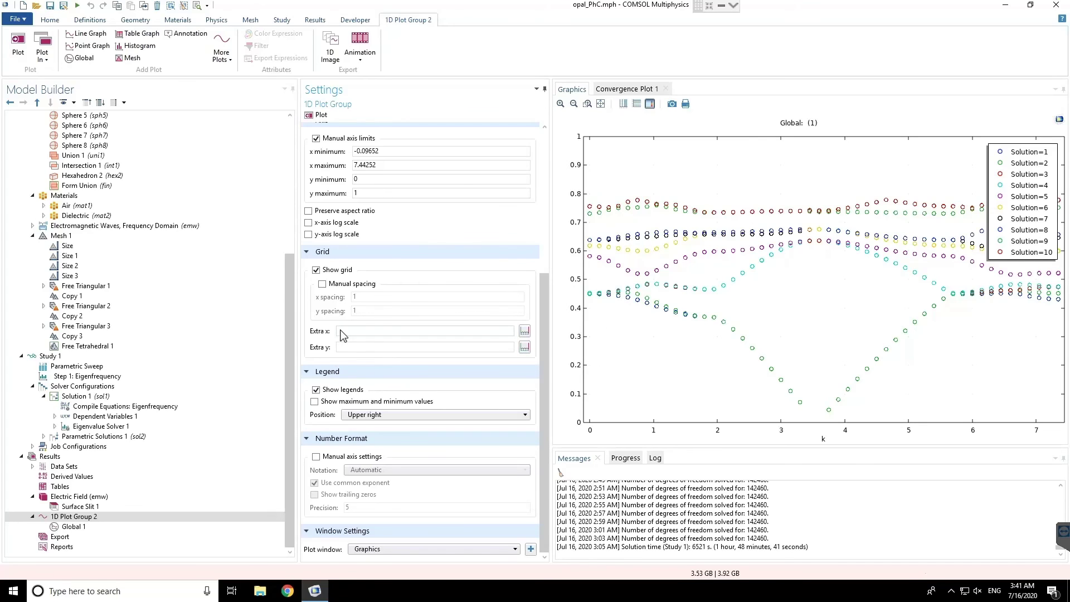
{"action": "scroll", "coordinate": [343, 334], "scroll_direction": "up", "scroll_amount": 5}
{"action": "scroll", "coordinate": [347, 401], "scroll_direction": "down", "scroll_amount": 5}
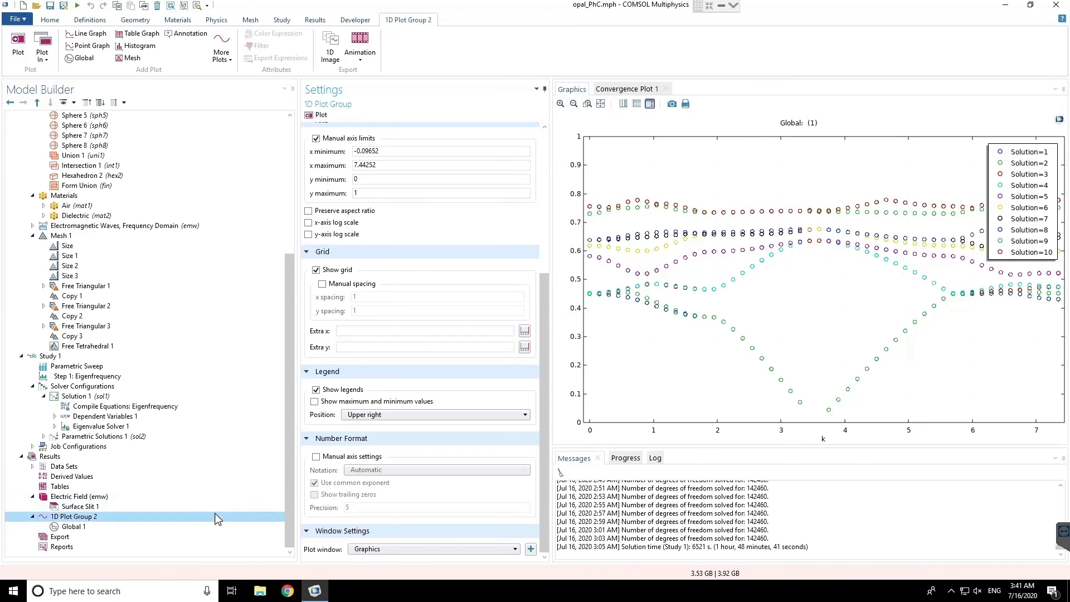
Hide the Global 1 legend and copy the plot image to the clipboard
{"action": "left_click", "coordinate": [122, 527]}
{"action": "scroll", "coordinate": [307, 432], "scroll_direction": "down", "scroll_amount": 5}
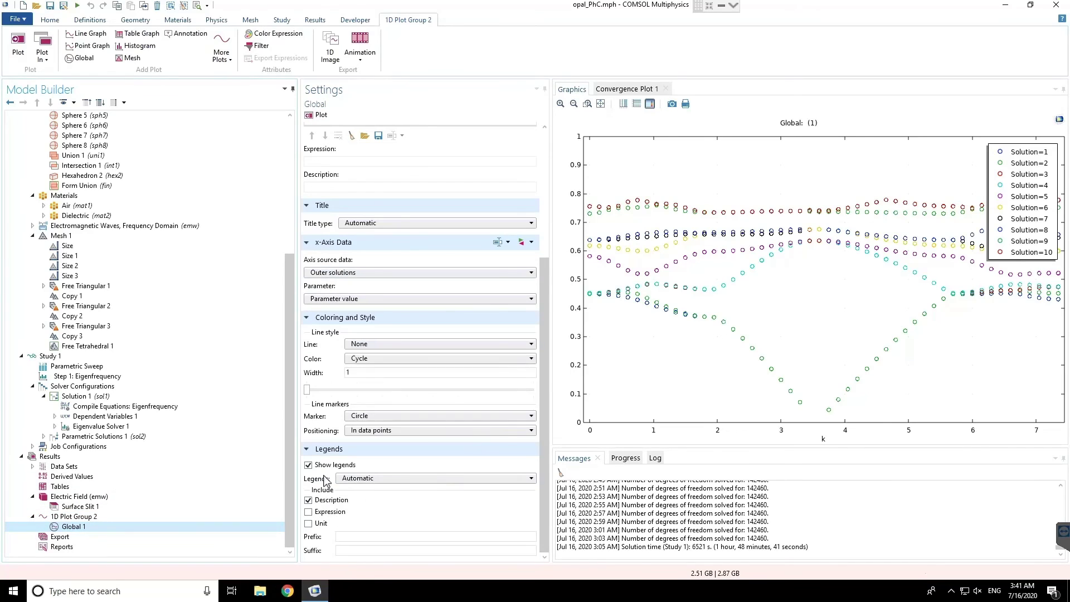
{"action": "left_click", "coordinate": [327, 465]}
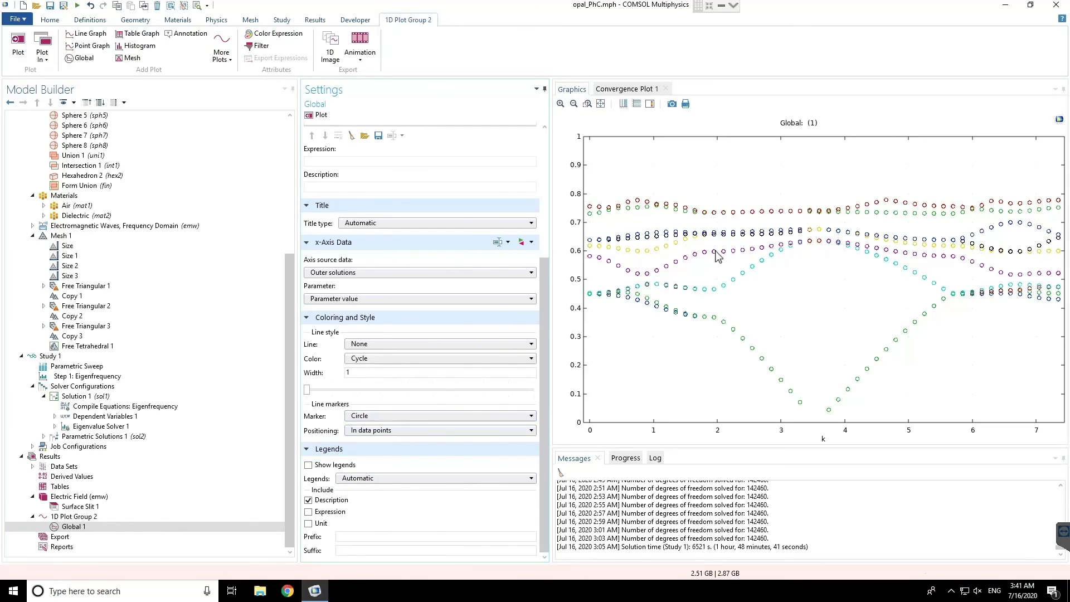
{"action": "left_click", "coordinate": [672, 104]}
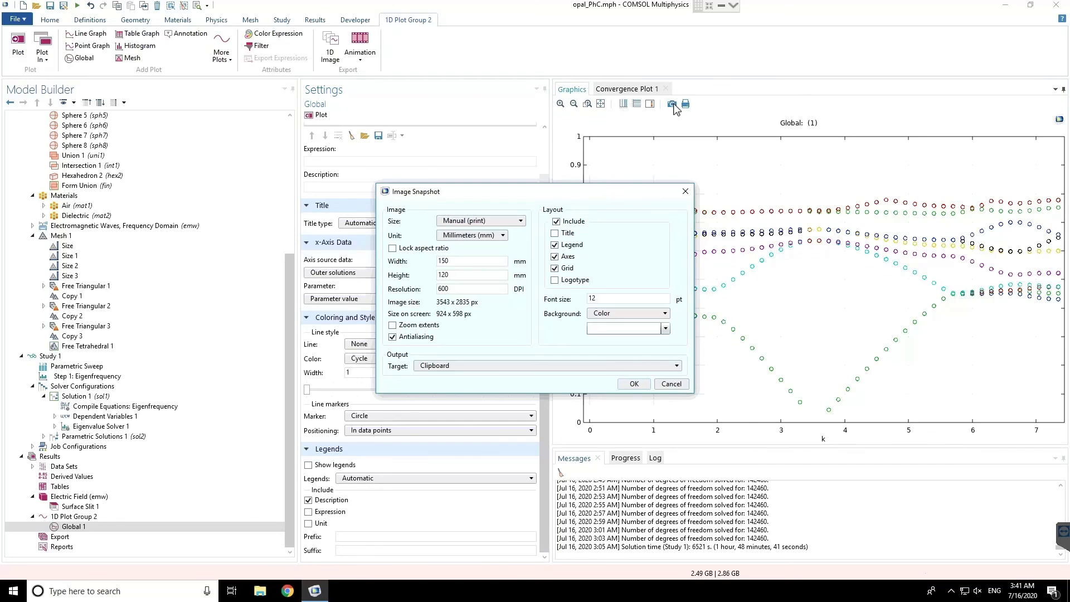
{"action": "left_click", "coordinate": [635, 384]}
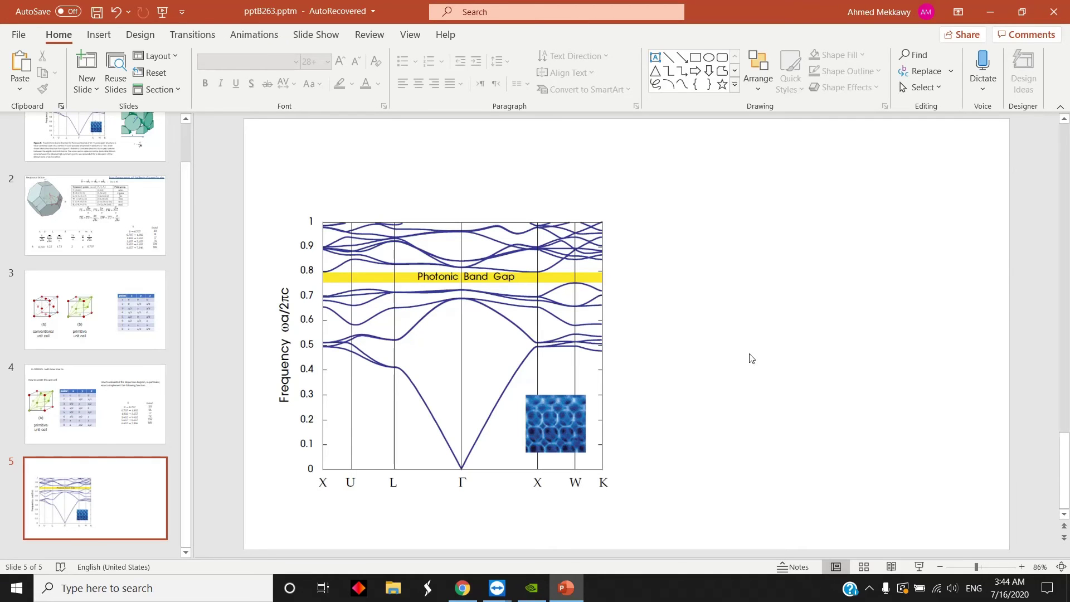
Paste the band plot on slide 5, overlay it on the reference diagram, then move it alongside
{"action": "key", "text": "ctrl+v"}
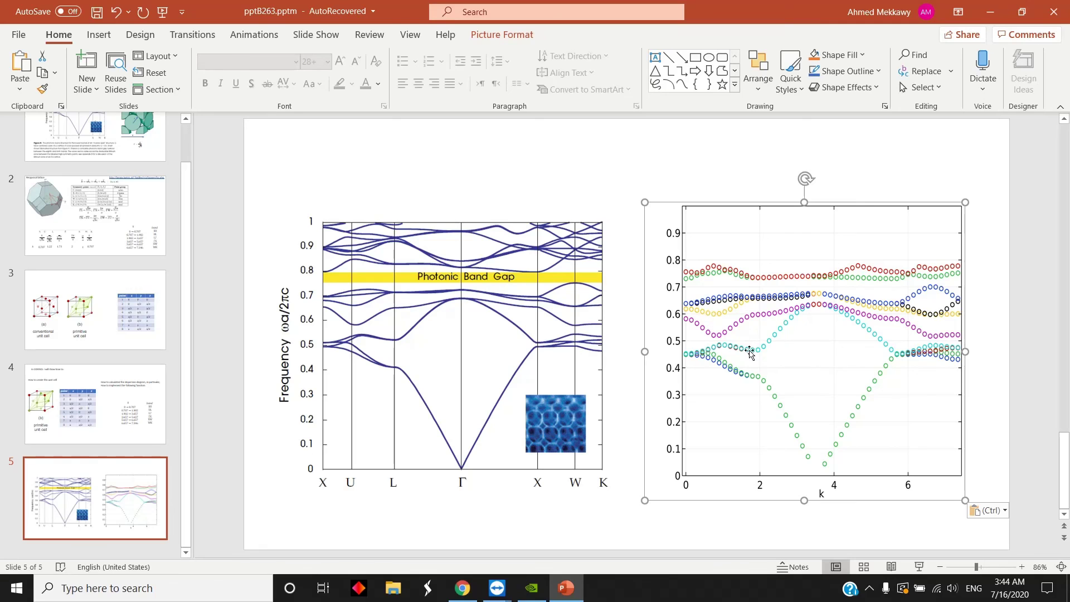
{"action": "left_click_drag", "start_coordinate": [857, 358], "coordinate": [504, 351]}
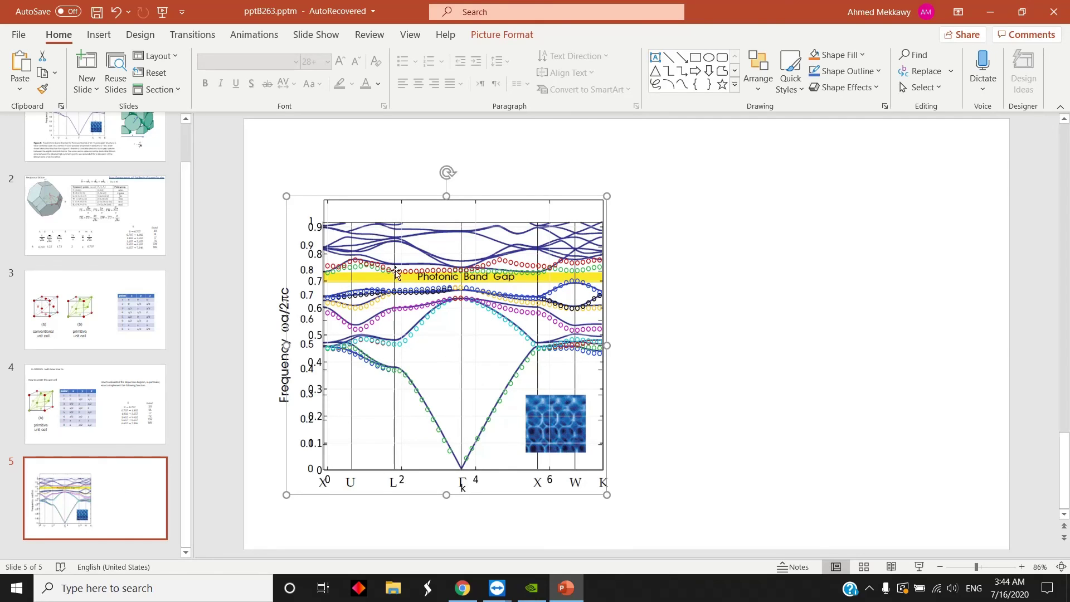
{"action": "left_click_drag", "start_coordinate": [387, 359], "coordinate": [772, 360]}
{"action": "left_click", "coordinate": [665, 531]}
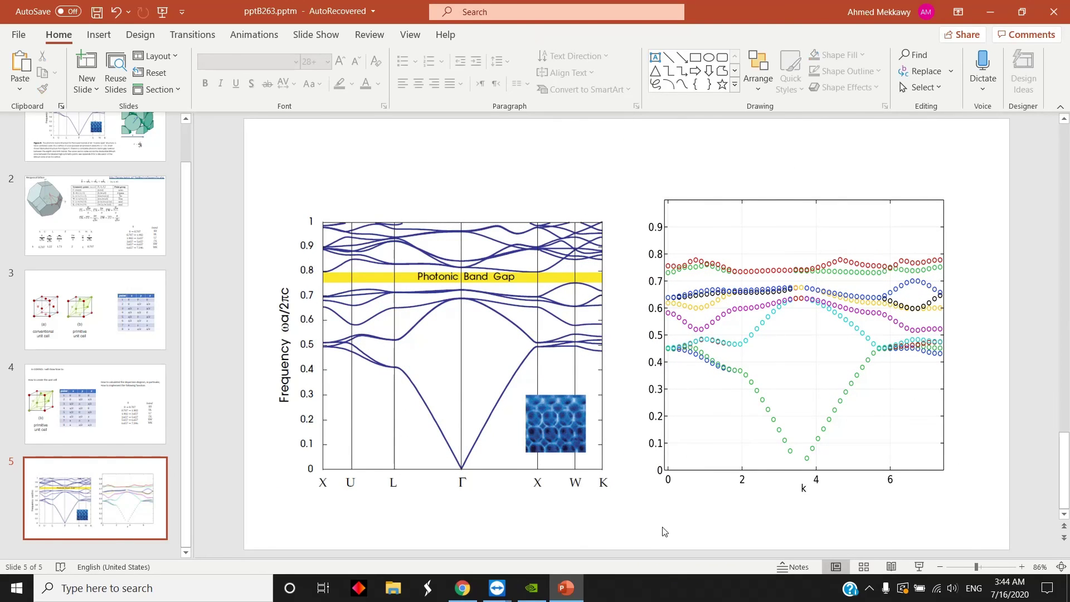